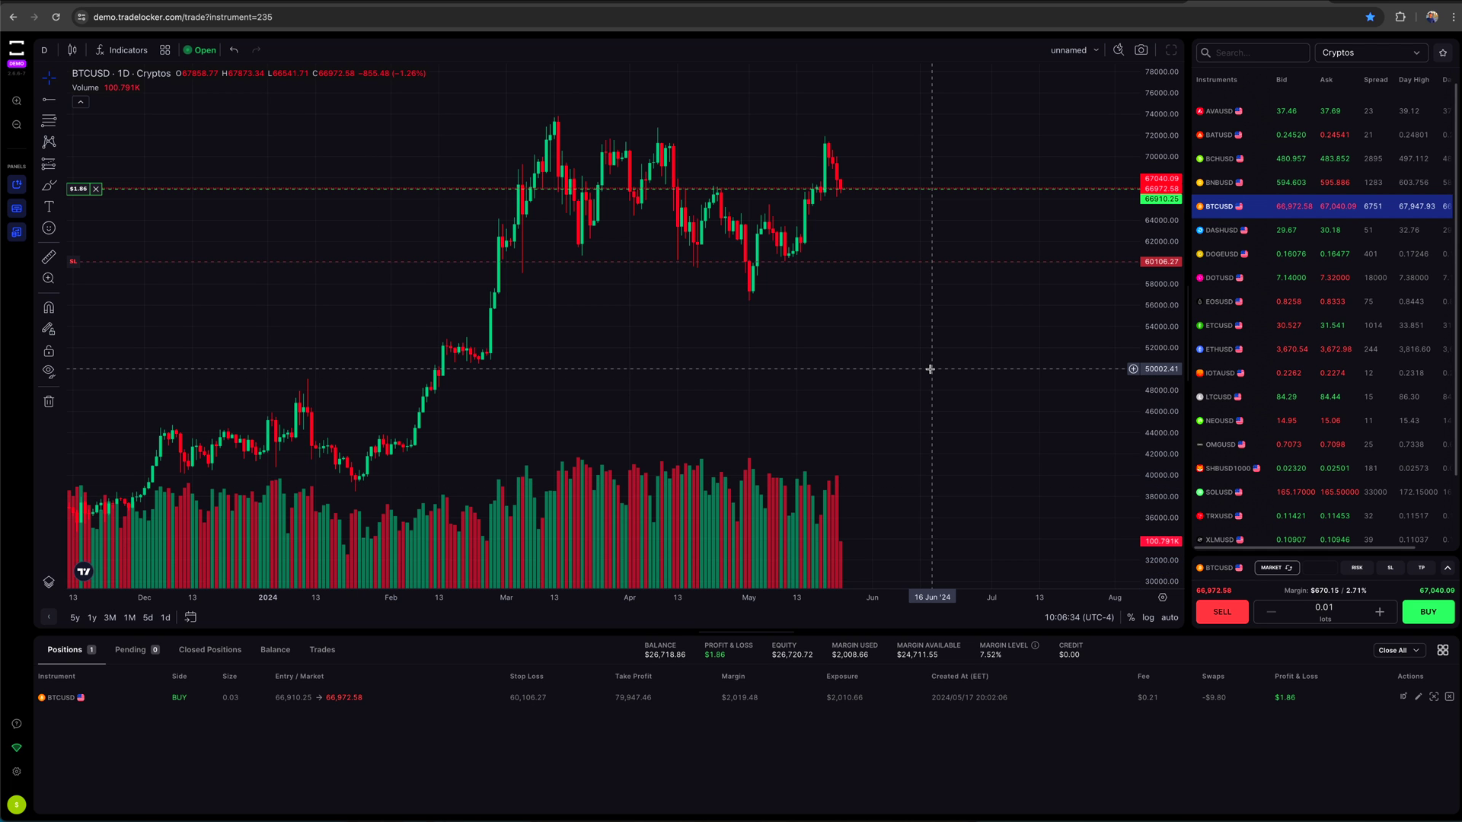
- Glance at the TradingView AMC chart, return to TradeLocker's BTCUSD chart, and auto-fit its price scale
{"action": "key", "text": "ctrl+Tab"}
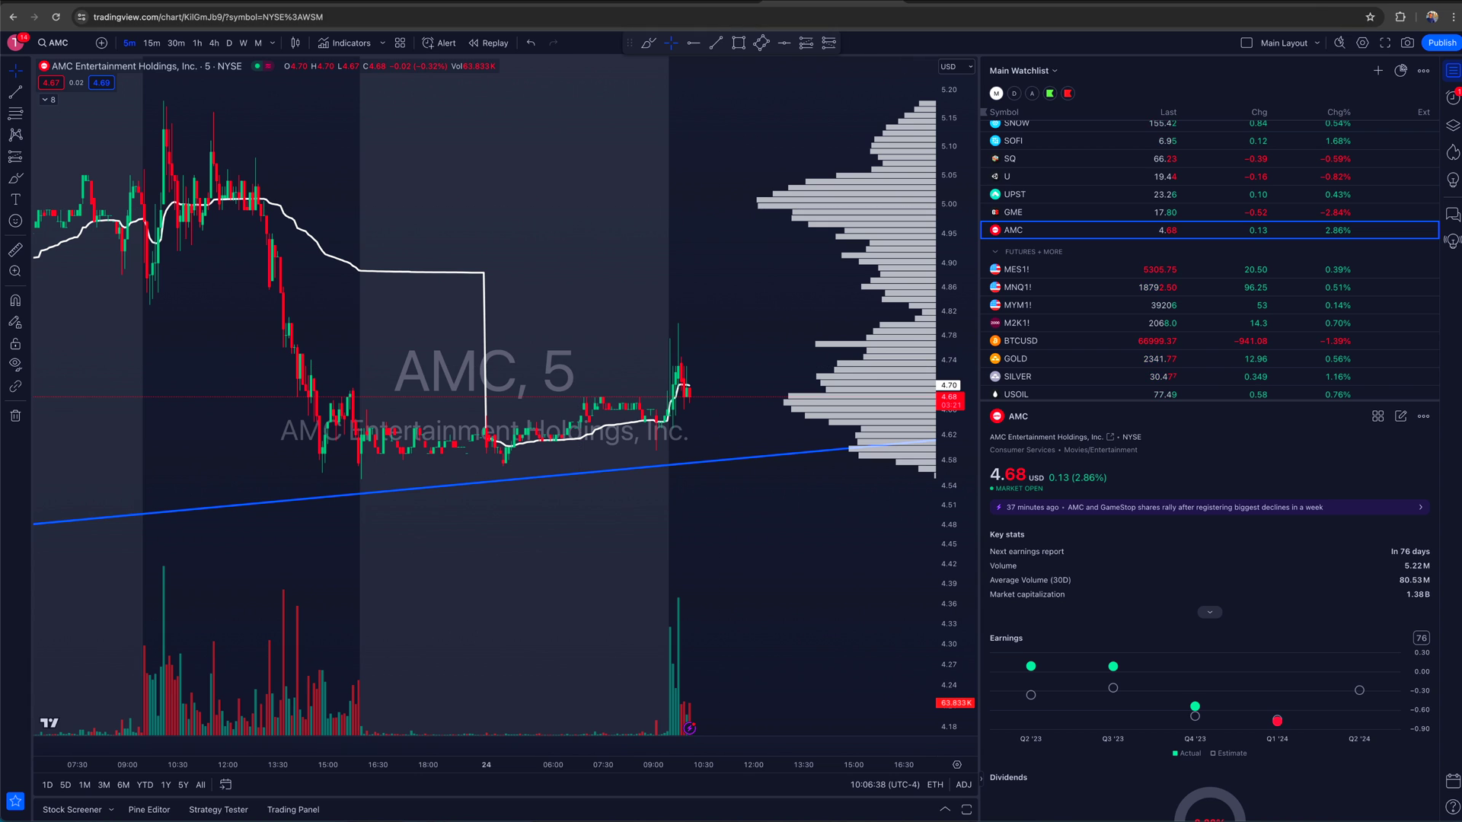
{"action": "key", "text": "ctrl+shift+Tab"}
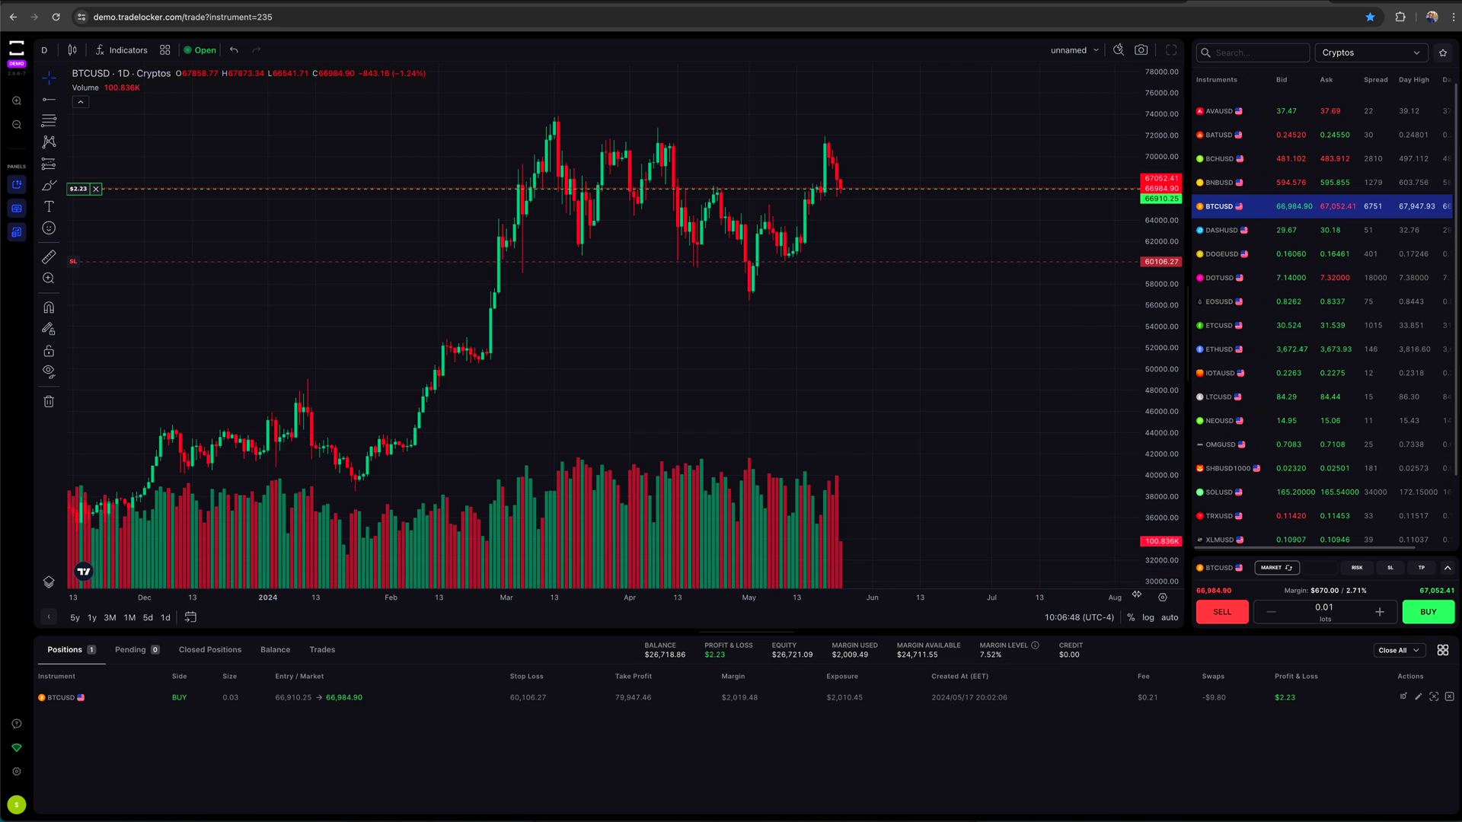
{"action": "left_click", "coordinate": [1165, 619]}
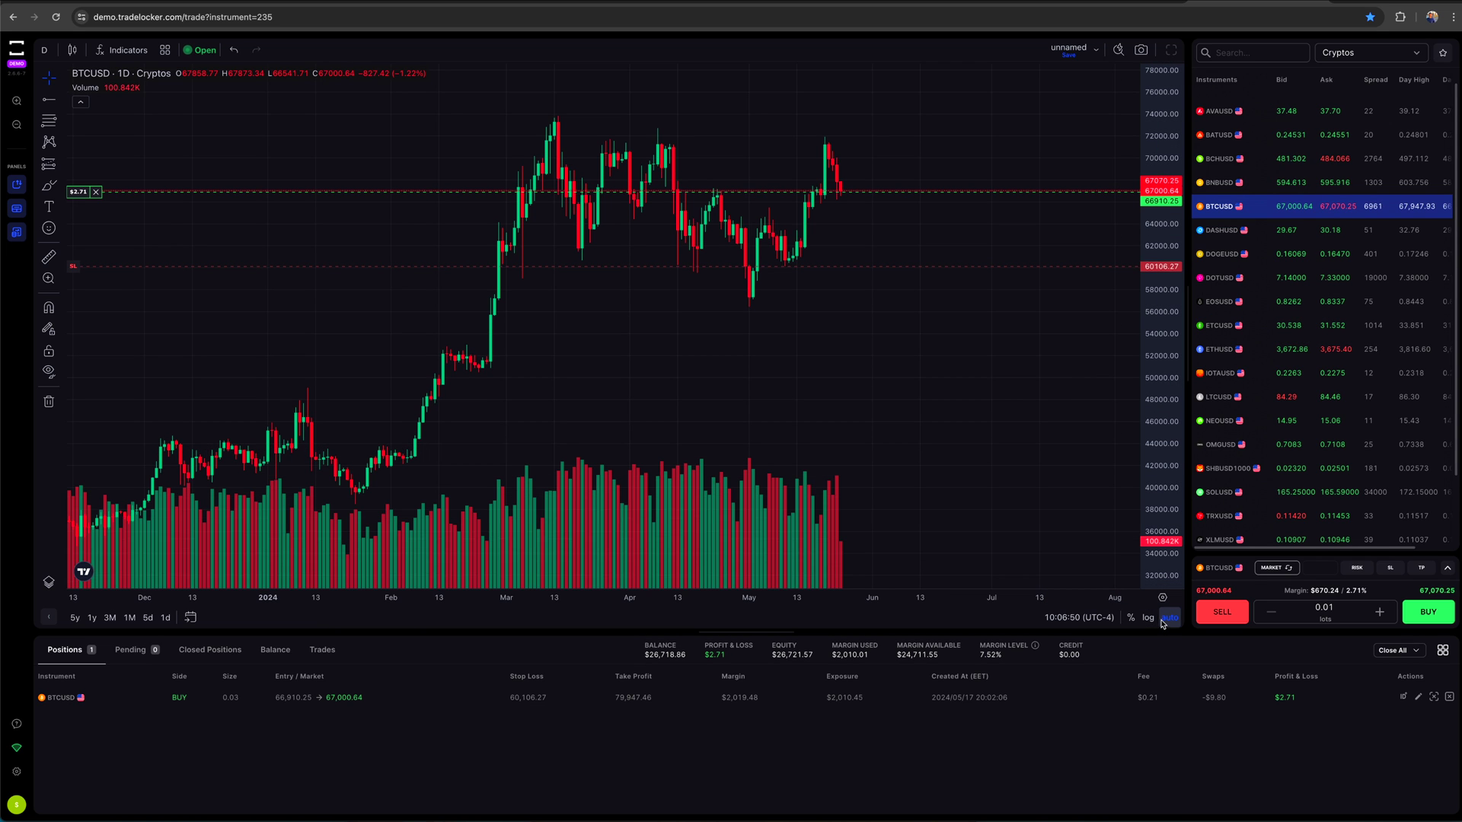
- Switch the BTCUSD price axis to log, back to auto linear, and open the instrument categories
{"action": "left_click", "coordinate": [1149, 618]}
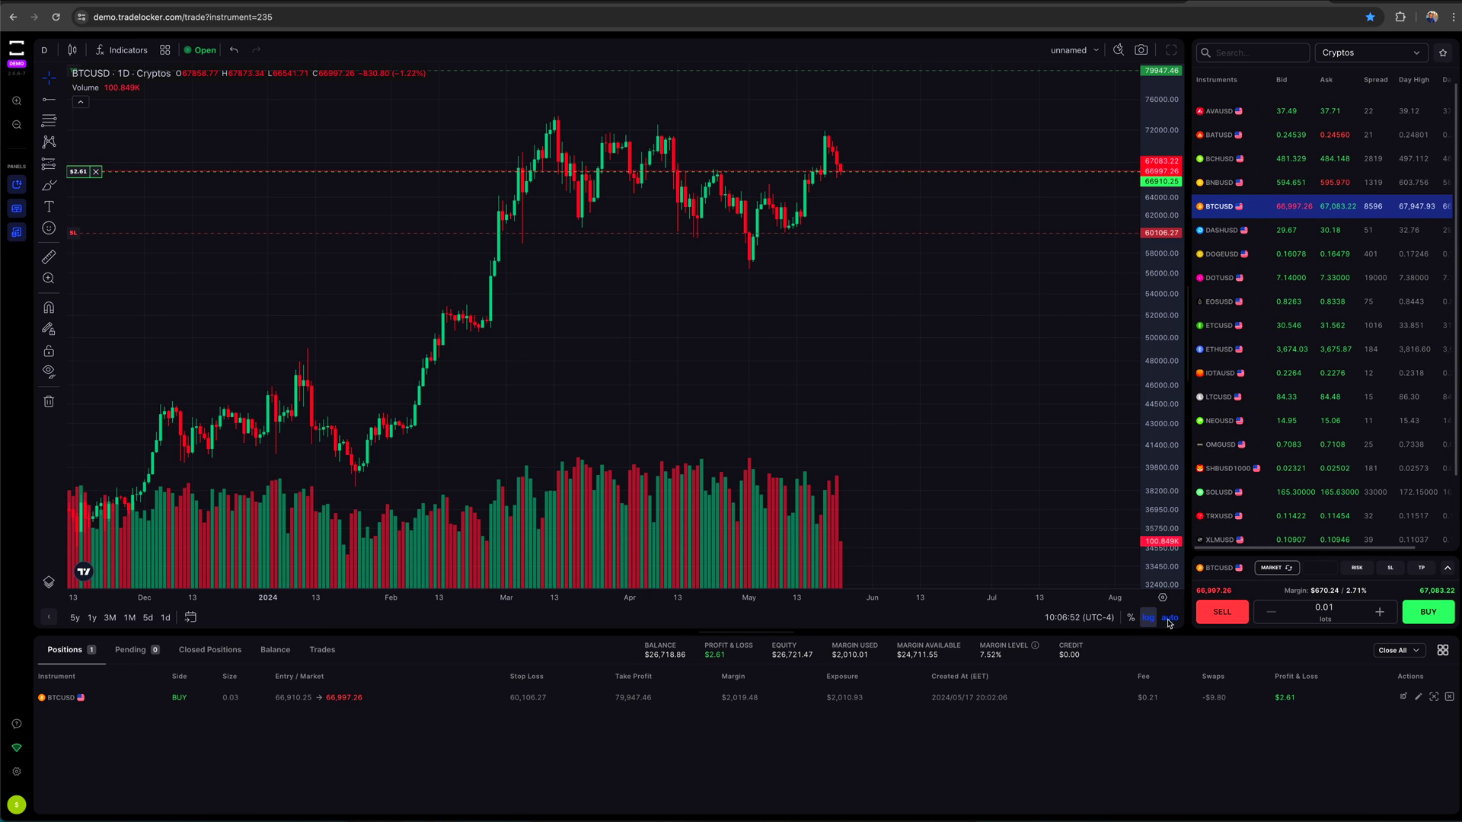
{"action": "left_click", "coordinate": [1170, 619]}
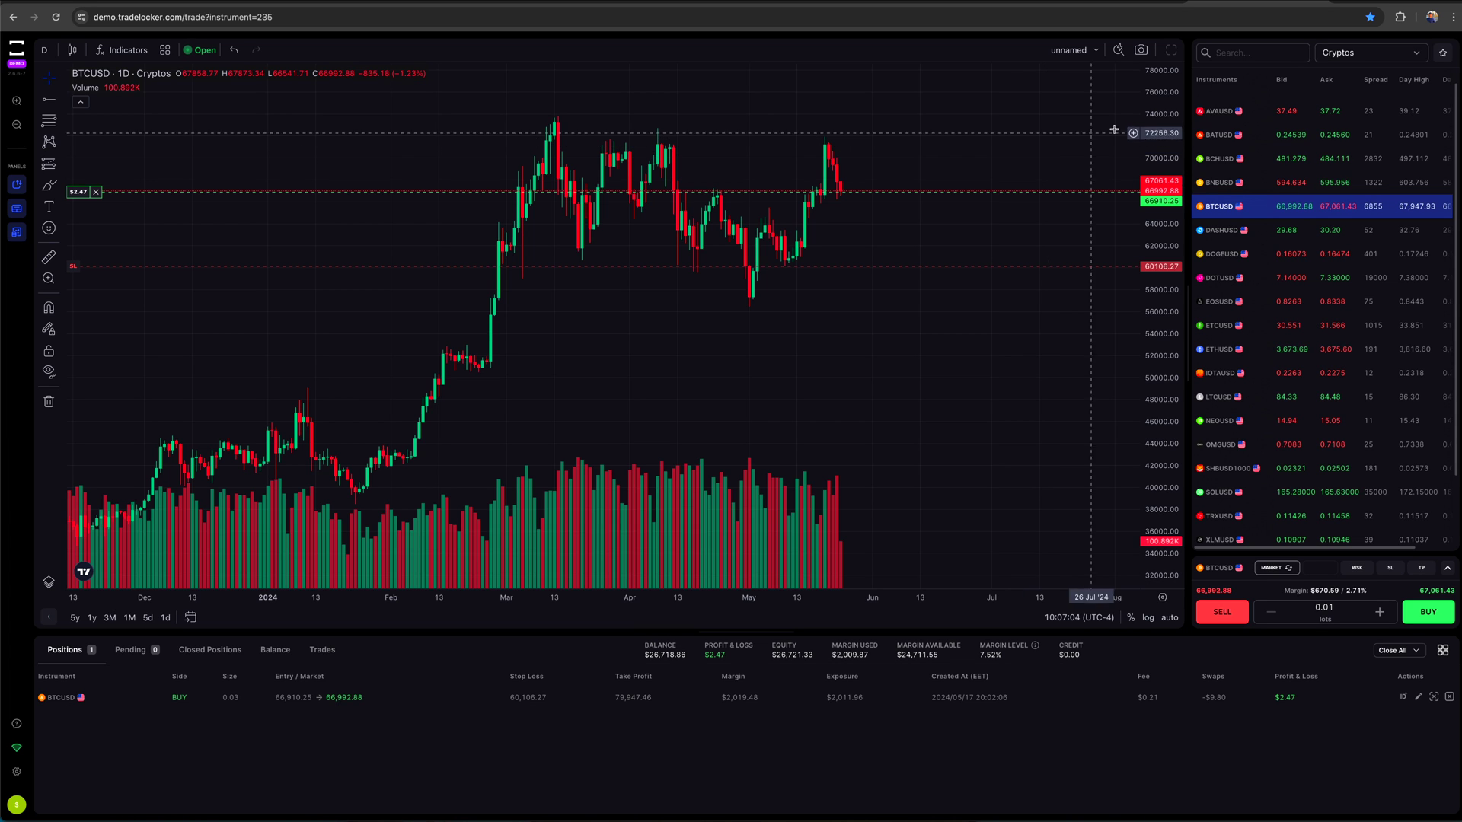
{"action": "left_click", "coordinate": [1346, 53]}
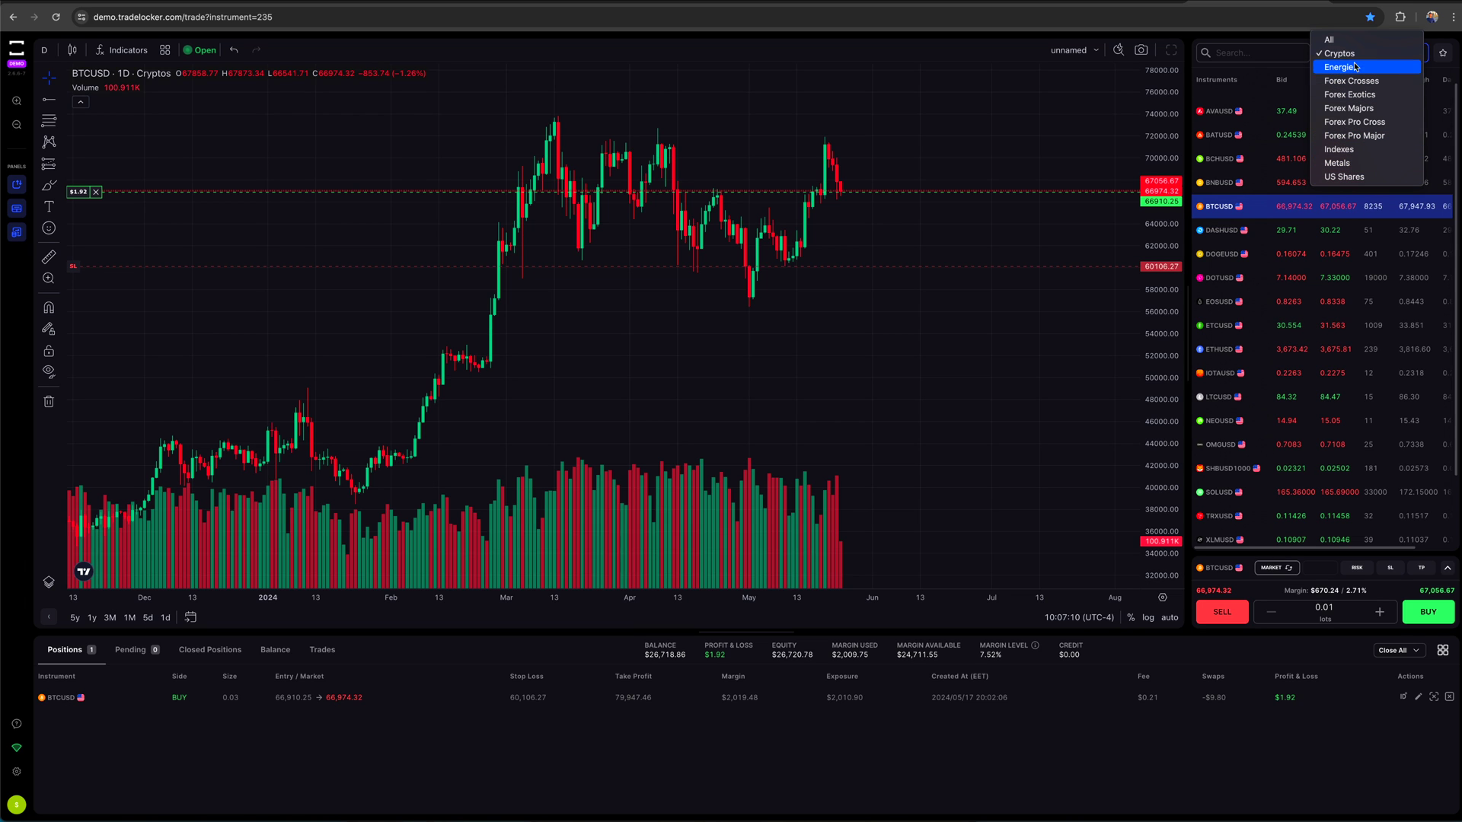
- Browse the Energies, Indexes, US Shares and Metals instrument lists in turn
{"action": "left_click", "coordinate": [1353, 67]}
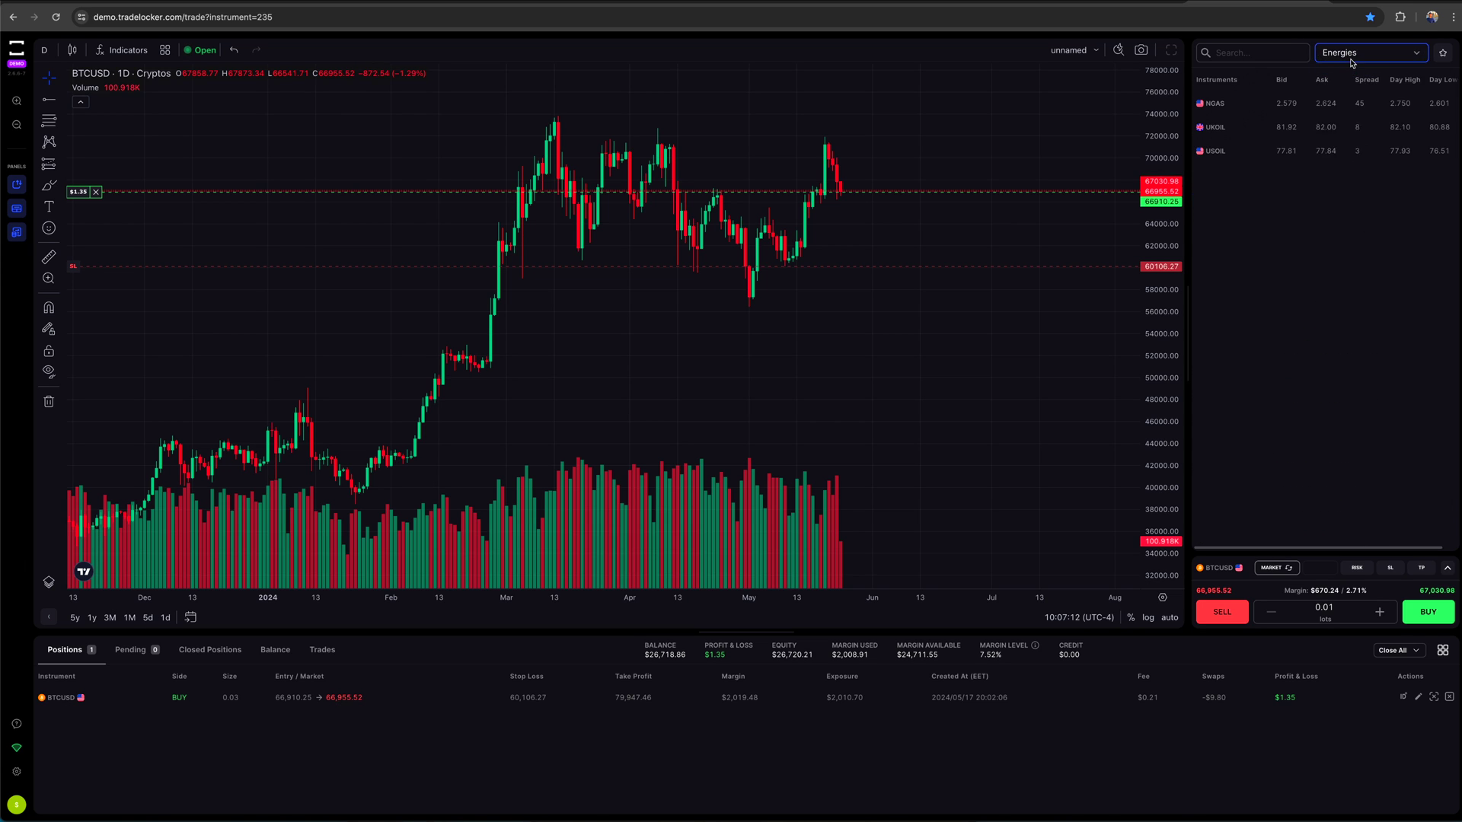
{"action": "left_click", "coordinate": [1353, 55]}
{"action": "left_click", "coordinate": [1351, 137]}
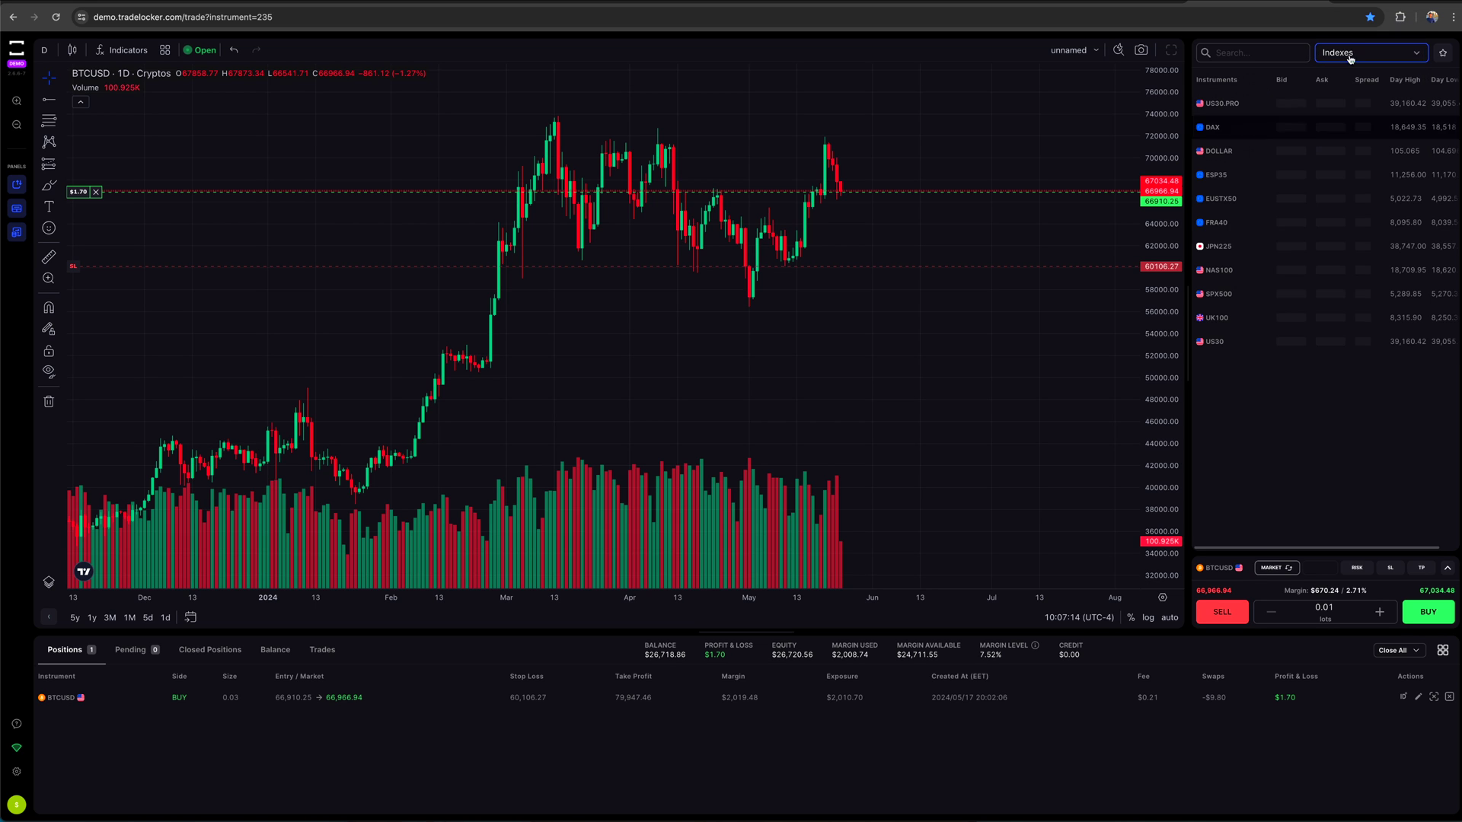
{"action": "left_click", "coordinate": [1344, 53]}
{"action": "left_click", "coordinate": [1342, 81]}
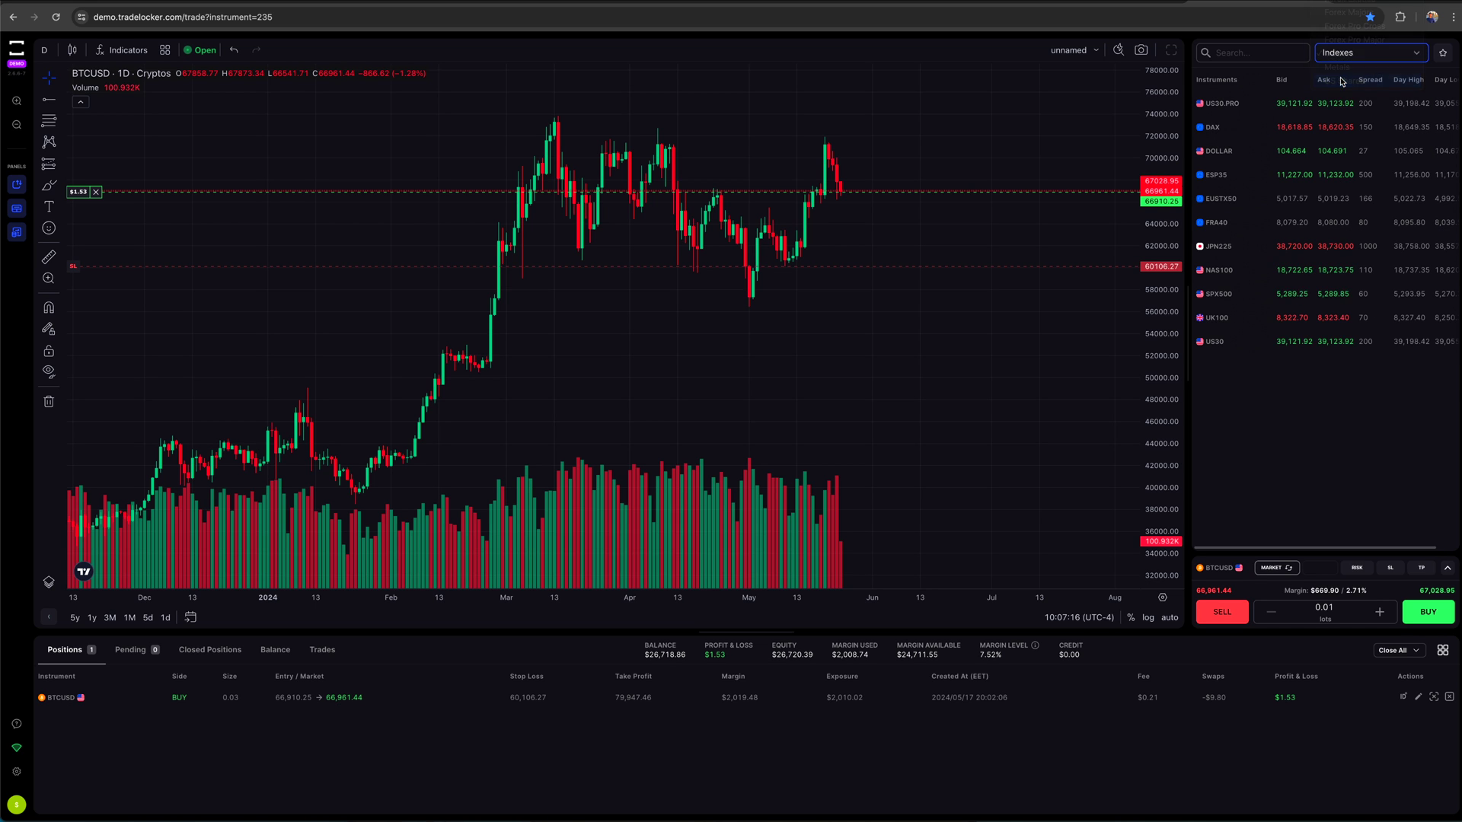
{"action": "left_click", "coordinate": [1352, 55]}
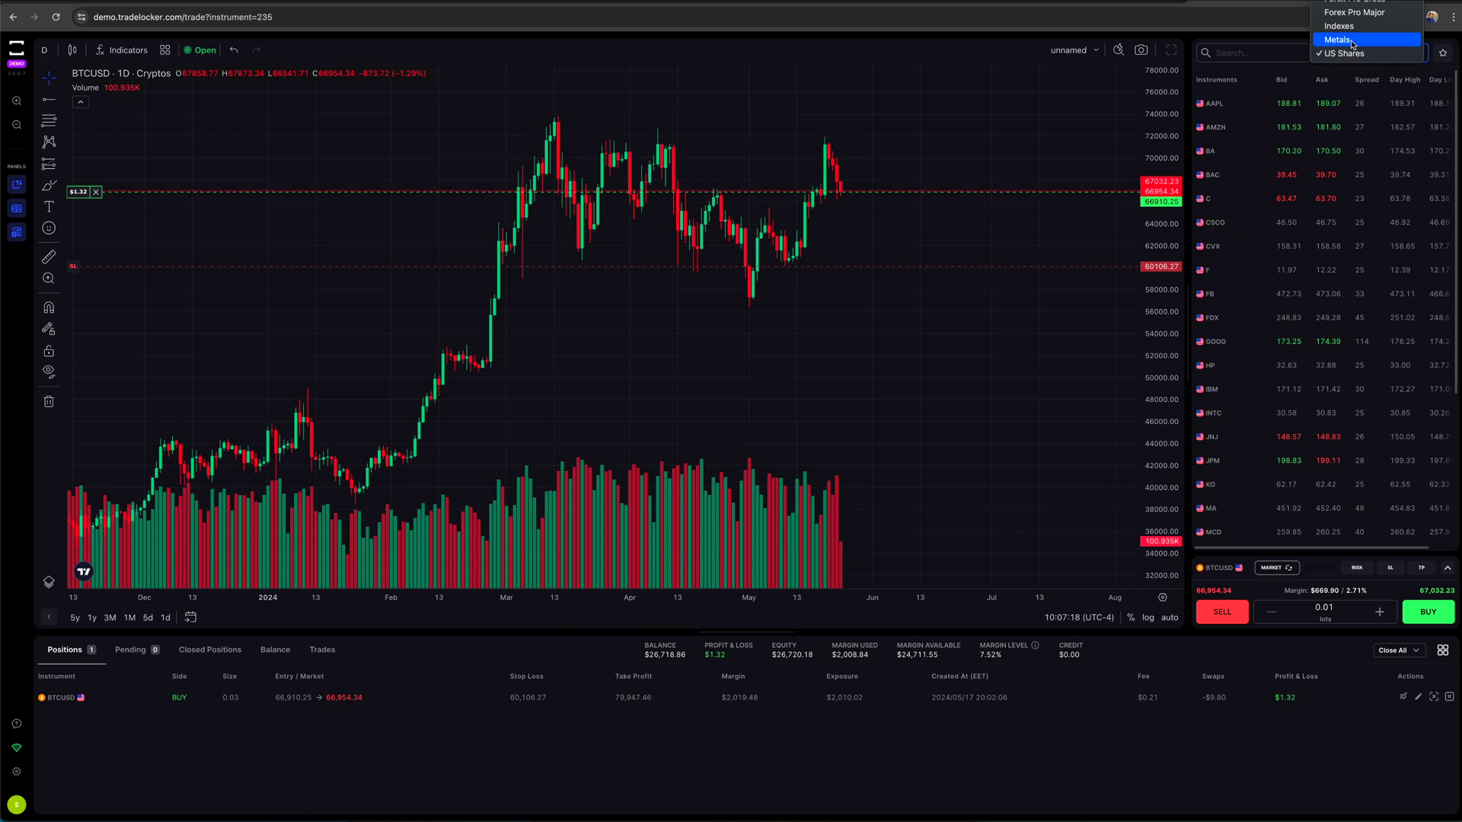
{"action": "left_click", "coordinate": [1339, 39]}
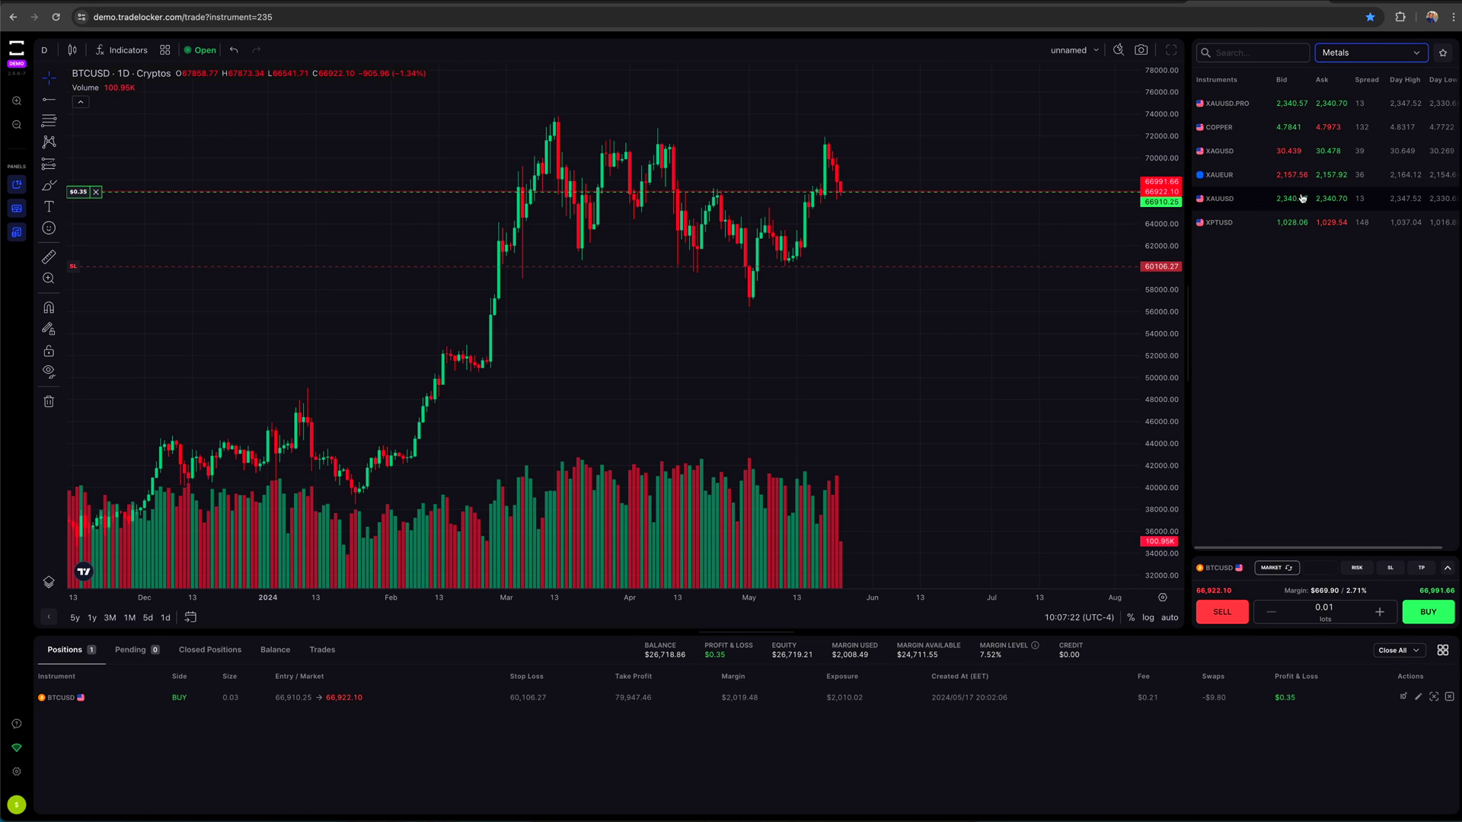
- Search for 'amzn' across All categories and open AMZN
{"action": "left_click", "coordinate": [1400, 54]}
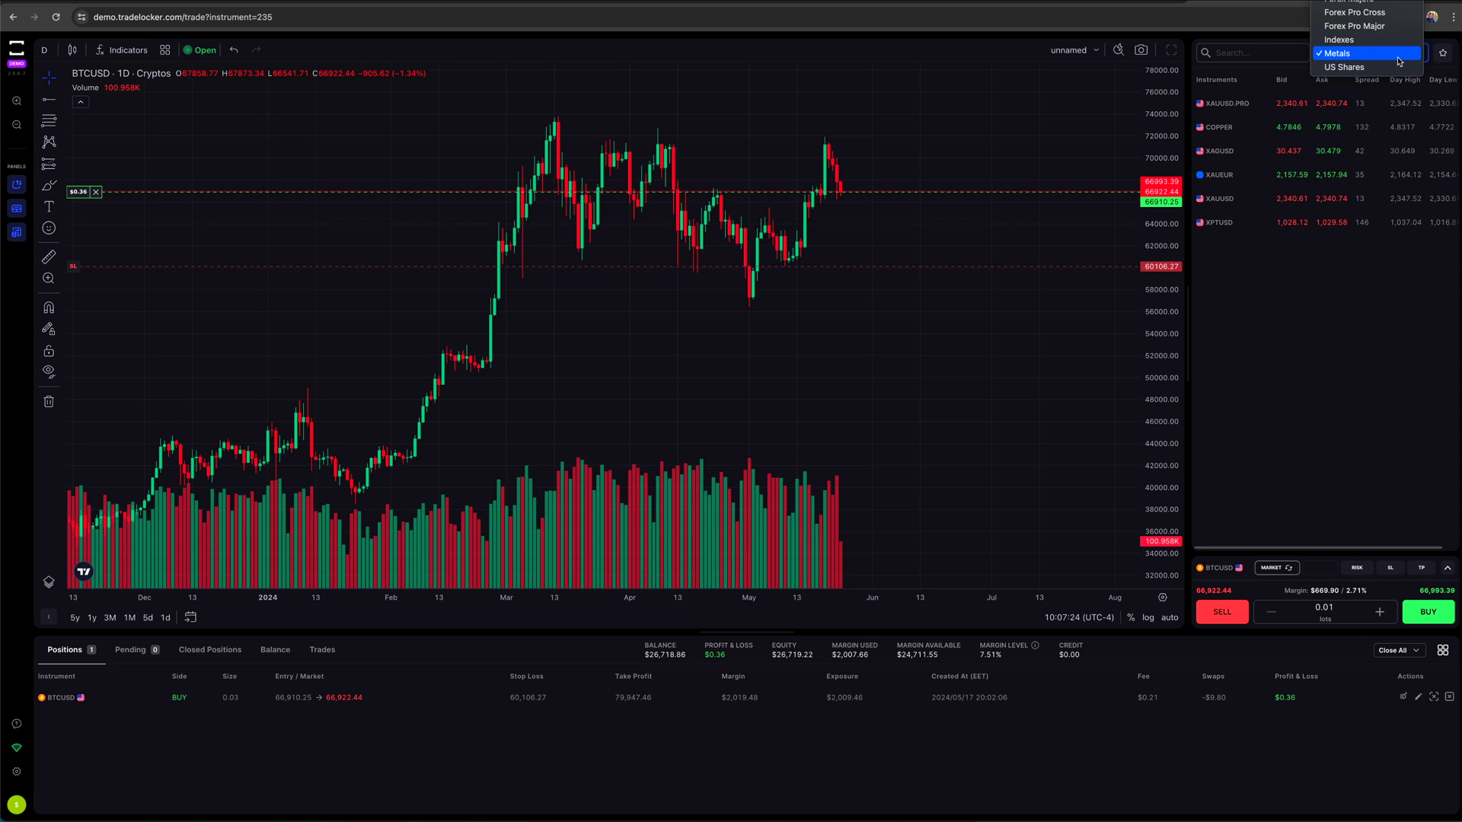
{"action": "left_click", "coordinate": [1246, 53]}
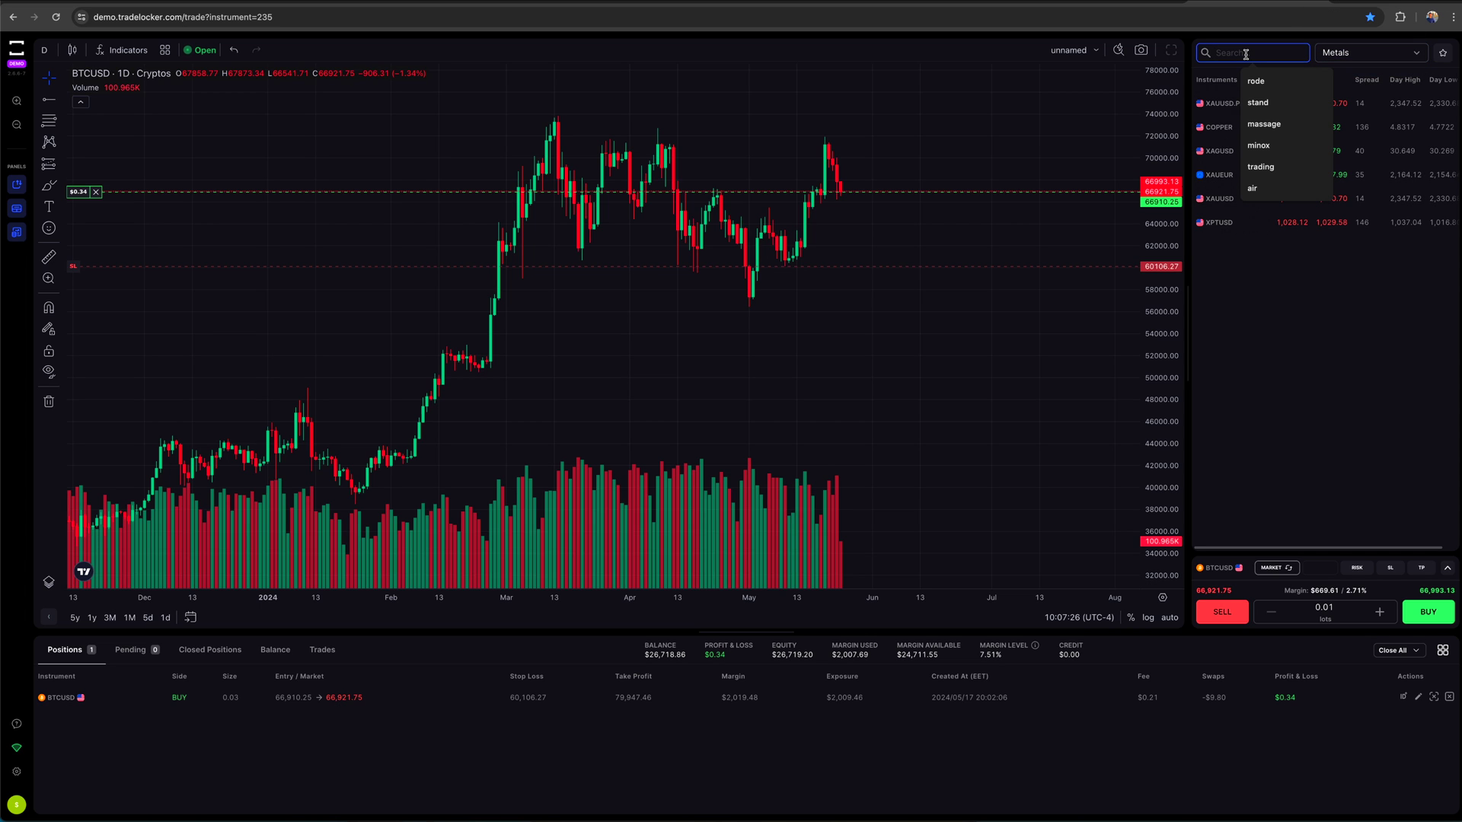
{"action": "type", "text": "amz"}
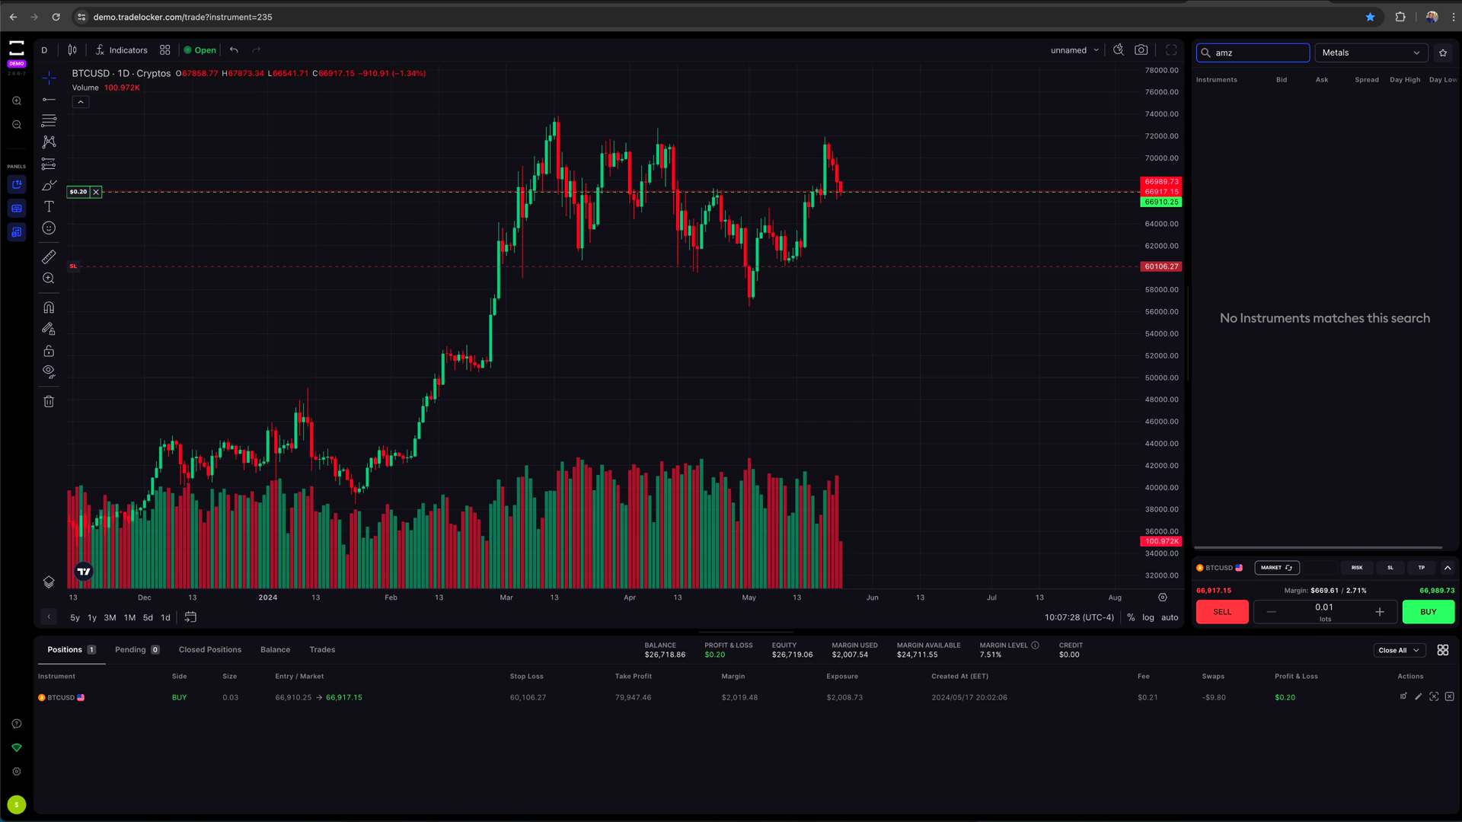
{"action": "type", "text": "n"}
{"action": "left_click", "coordinate": [1363, 53]}
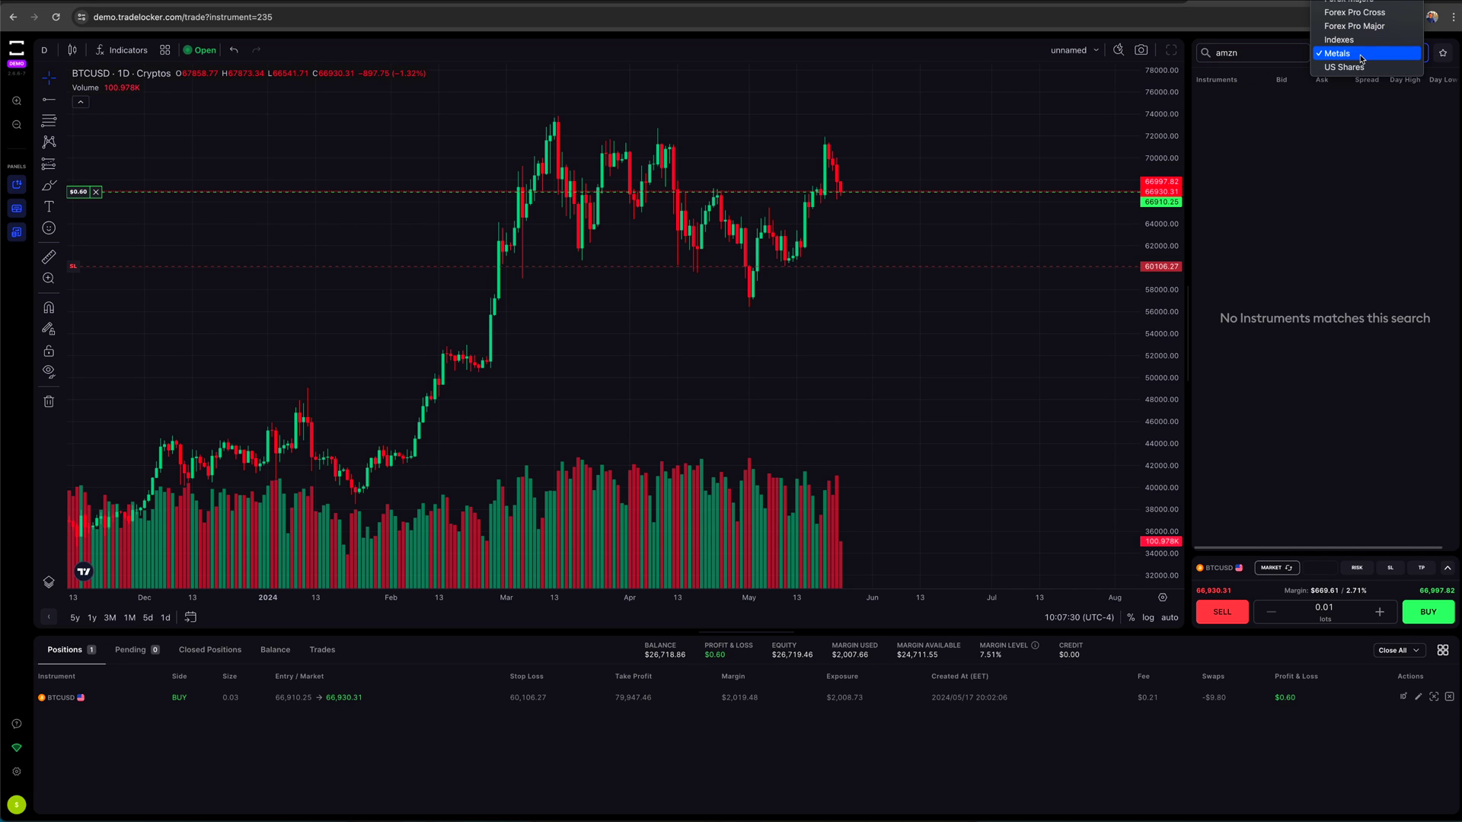
{"action": "left_click", "coordinate": [1329, 15]}
{"action": "left_click", "coordinate": [1363, 53]}
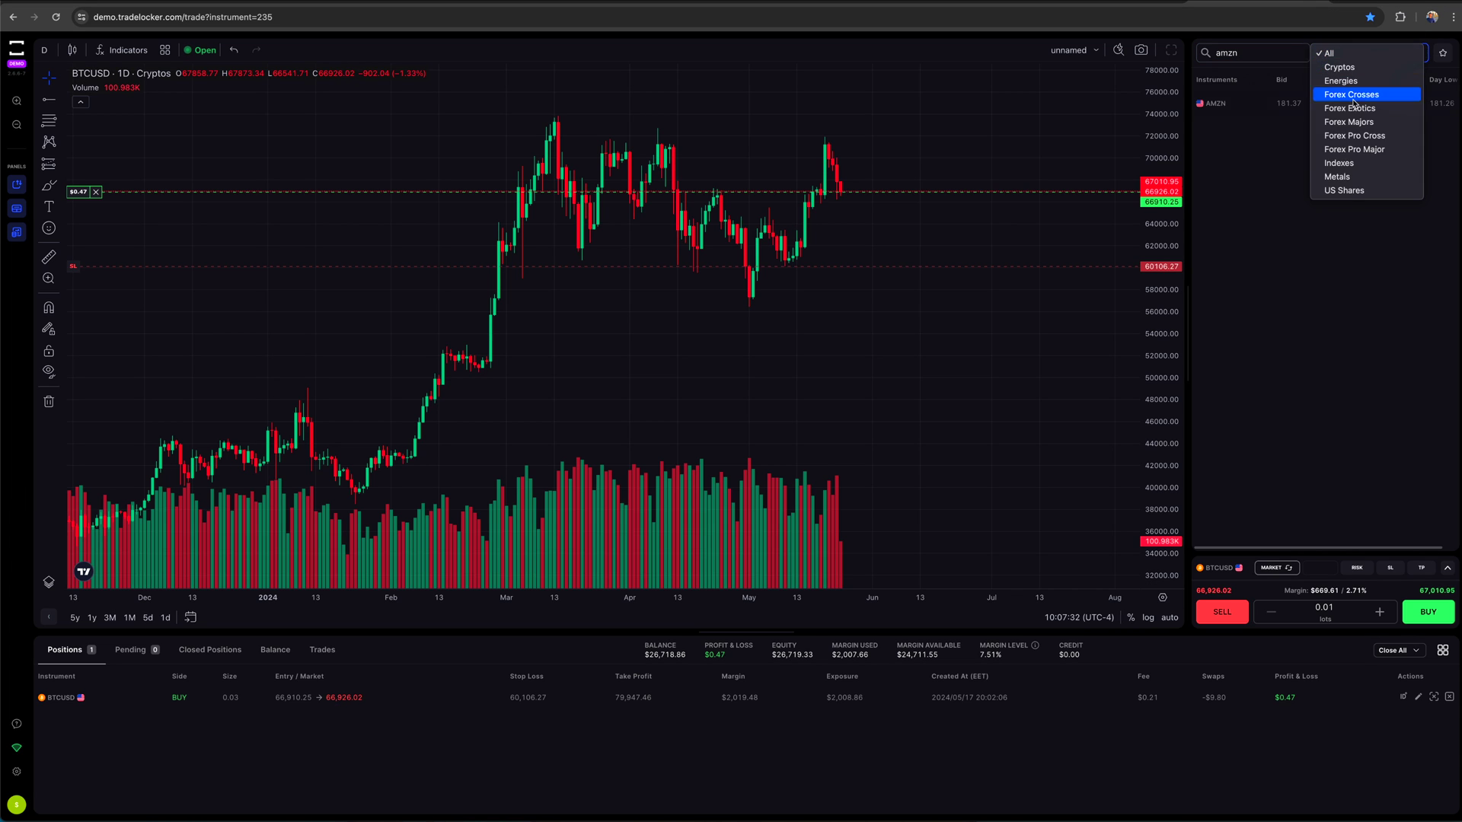
{"action": "left_click", "coordinate": [1251, 52]}
{"action": "double_click", "coordinate": [1252, 53]}
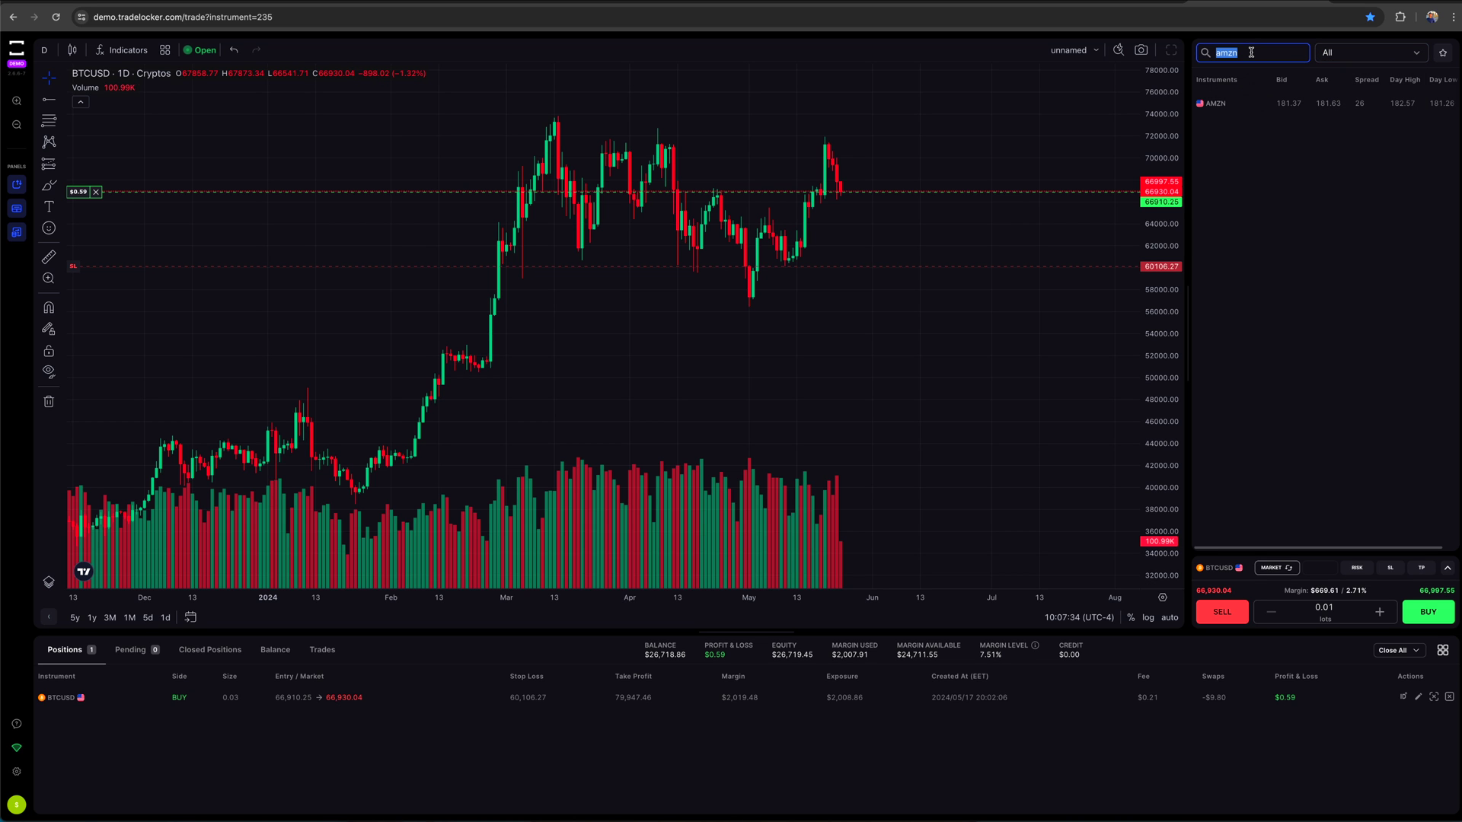
{"action": "left_click", "coordinate": [1239, 104]}
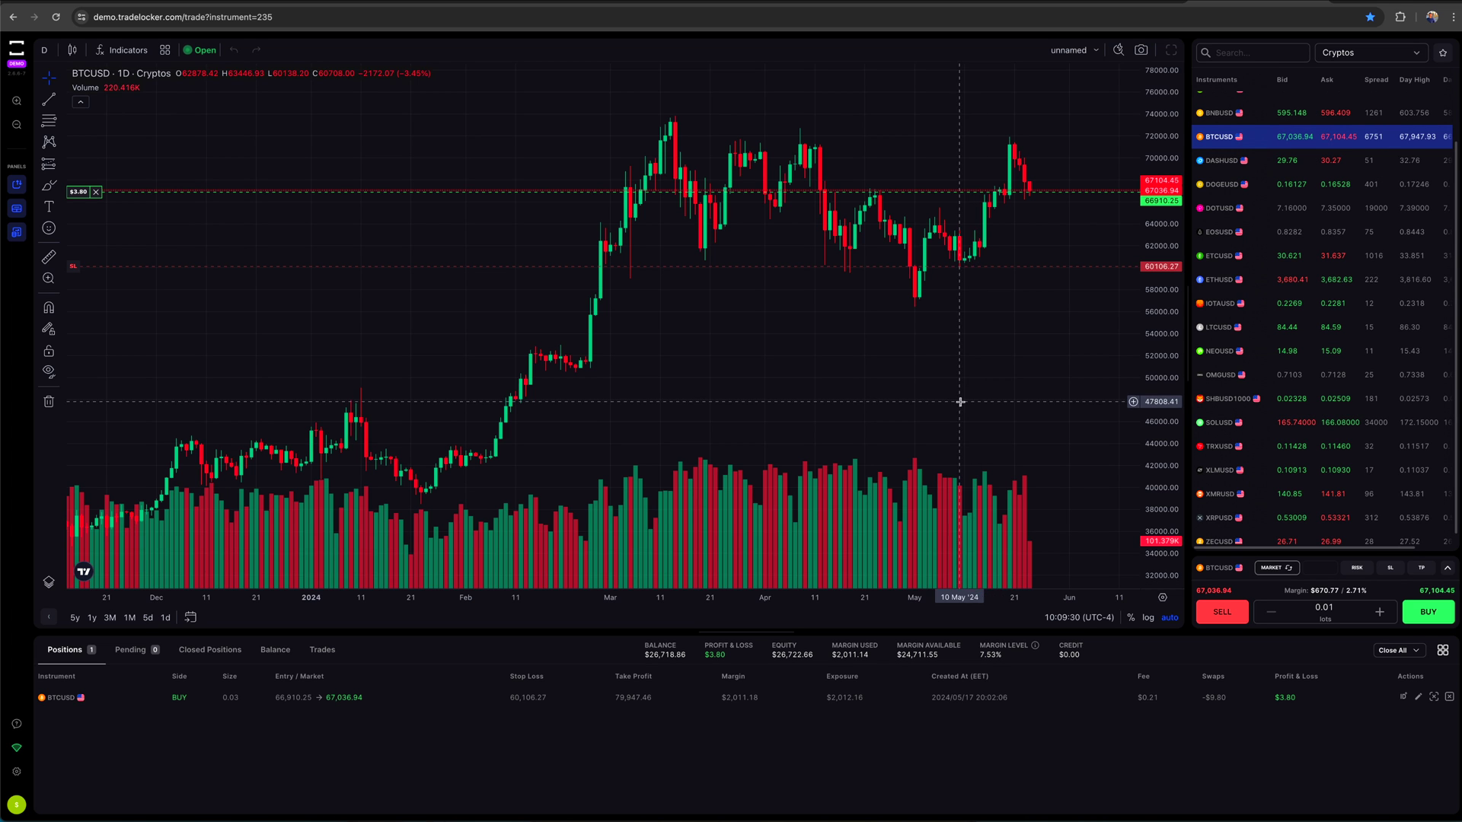
- Zoom into the BTCUSD daily chart, then view the account balance history
{"action": "scroll", "coordinate": [960, 402], "scroll_direction": "up", "scroll_amount": 1}
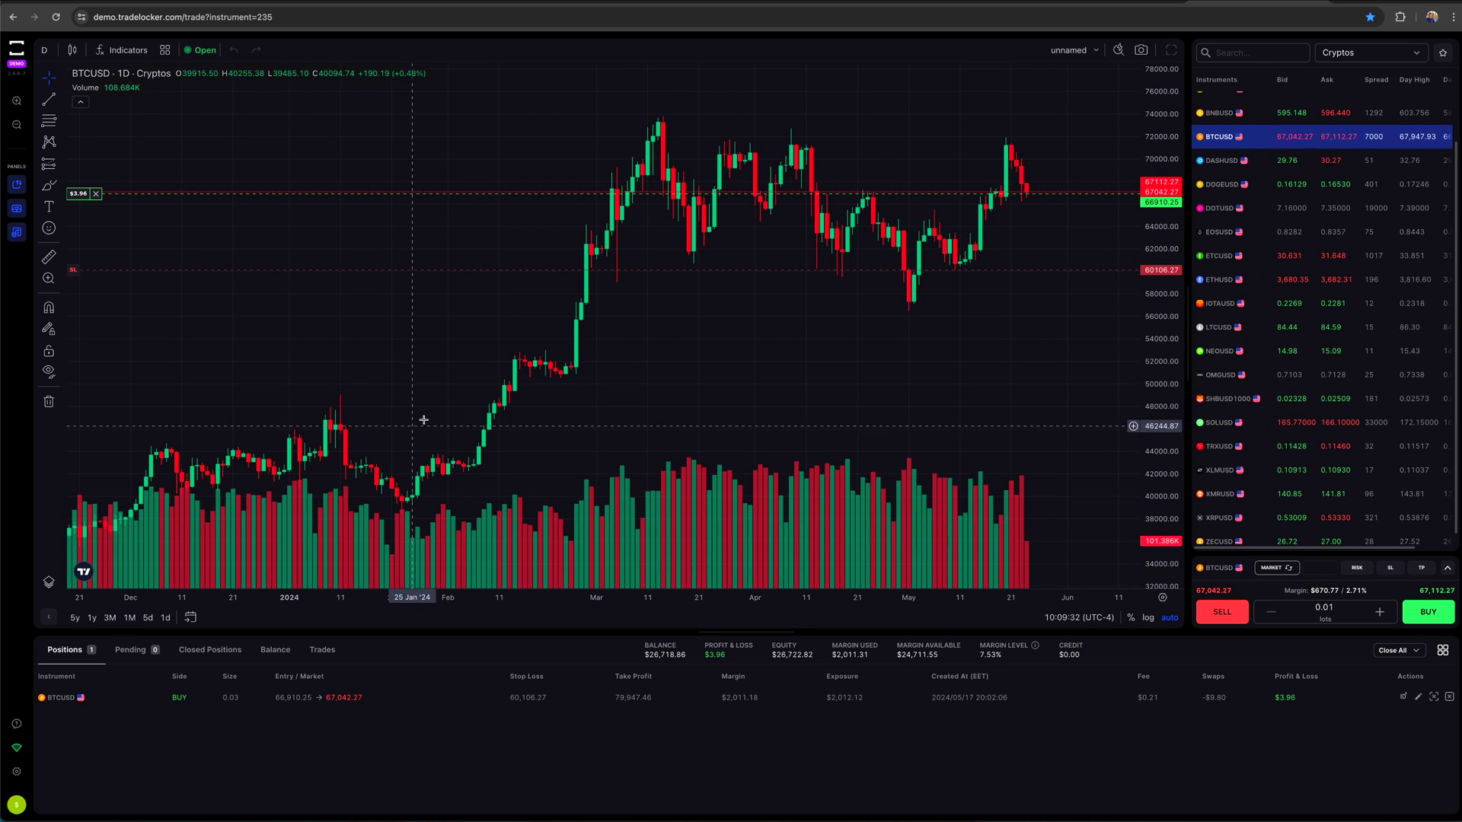
{"action": "scroll", "coordinate": [702, 335], "scroll_direction": "up", "scroll_amount": 2}
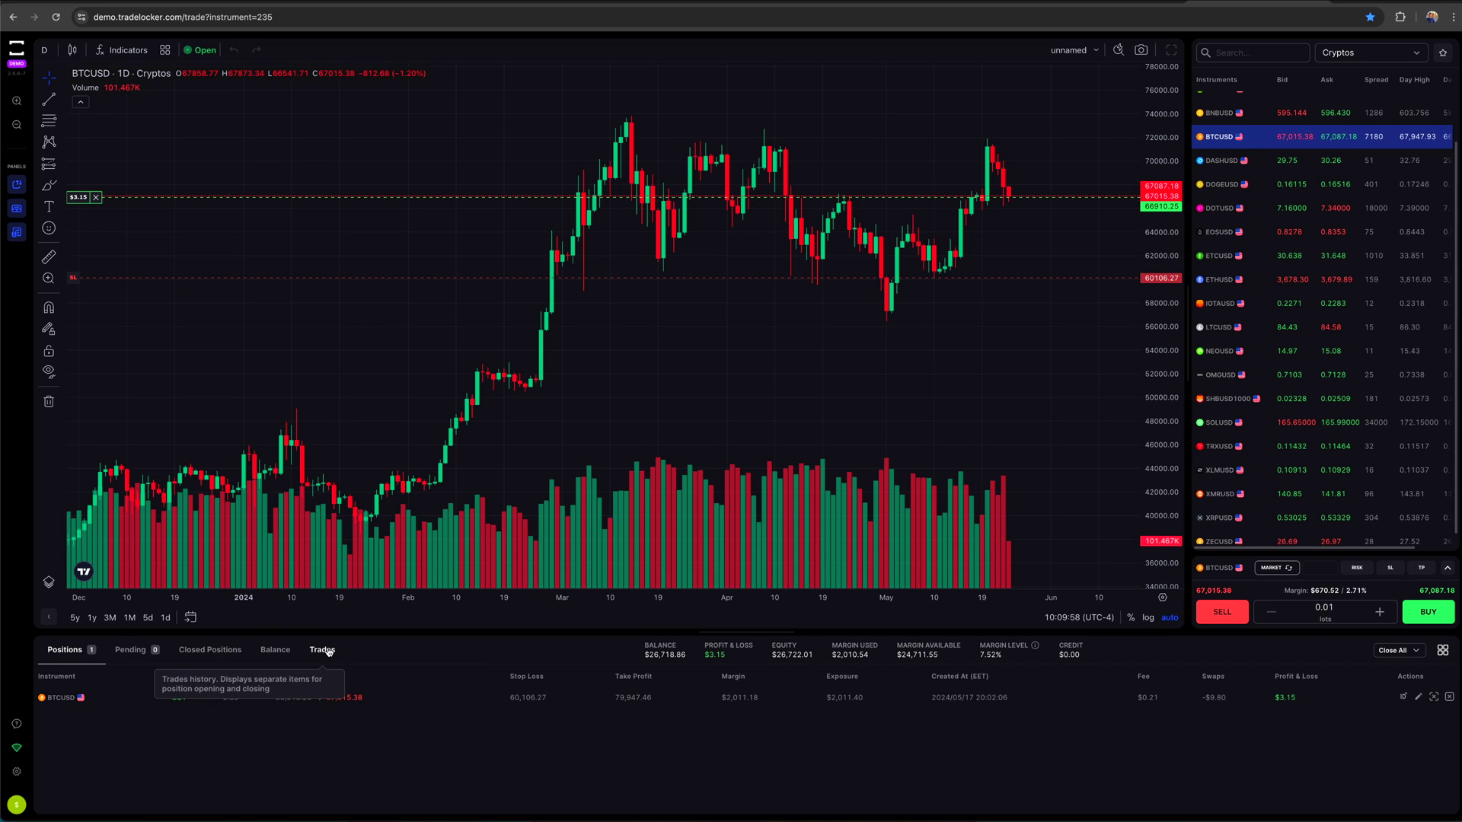
{"action": "left_click", "coordinate": [276, 651]}
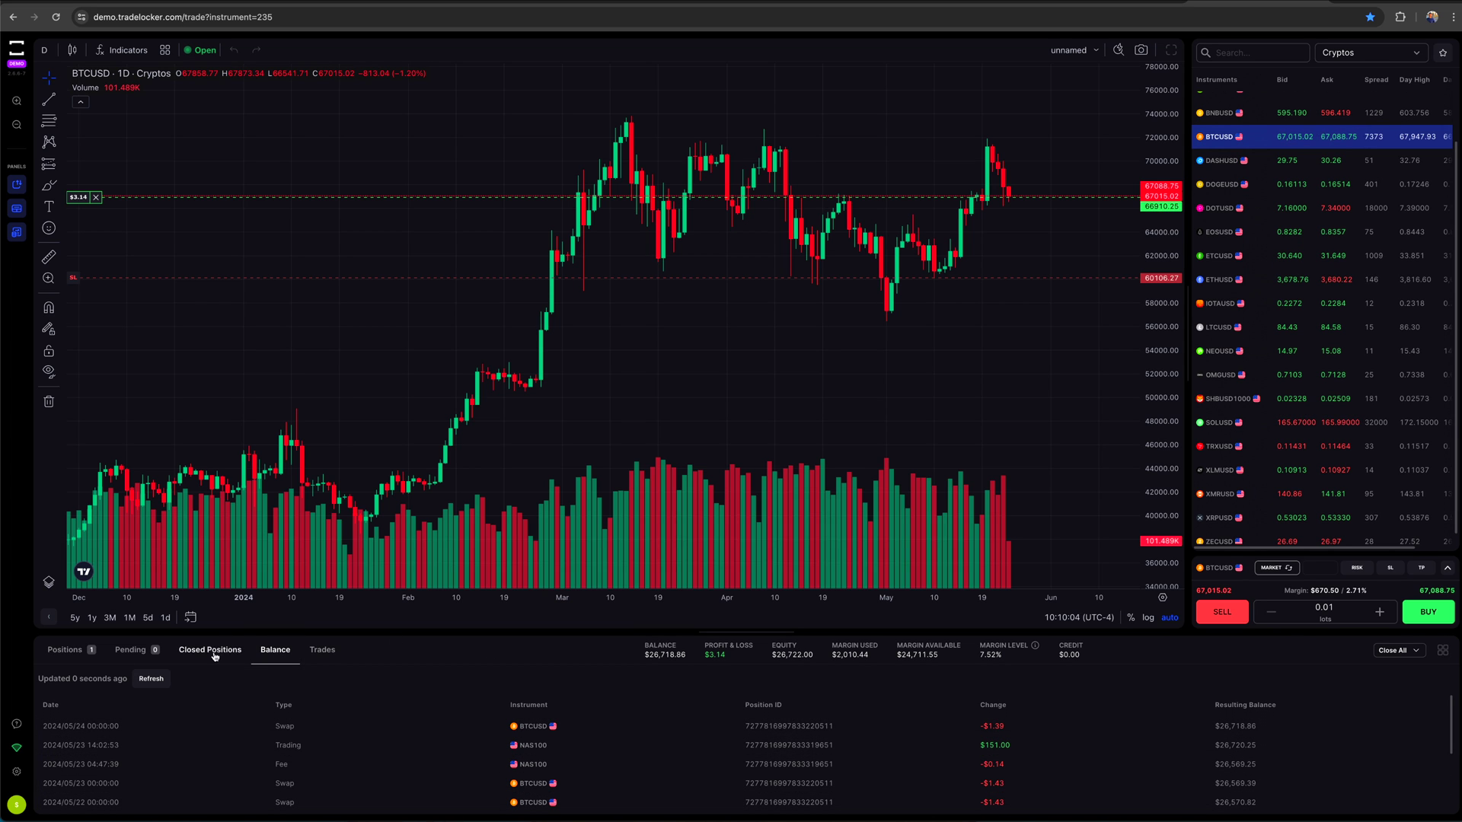
{"action": "left_click", "coordinate": [316, 654]}
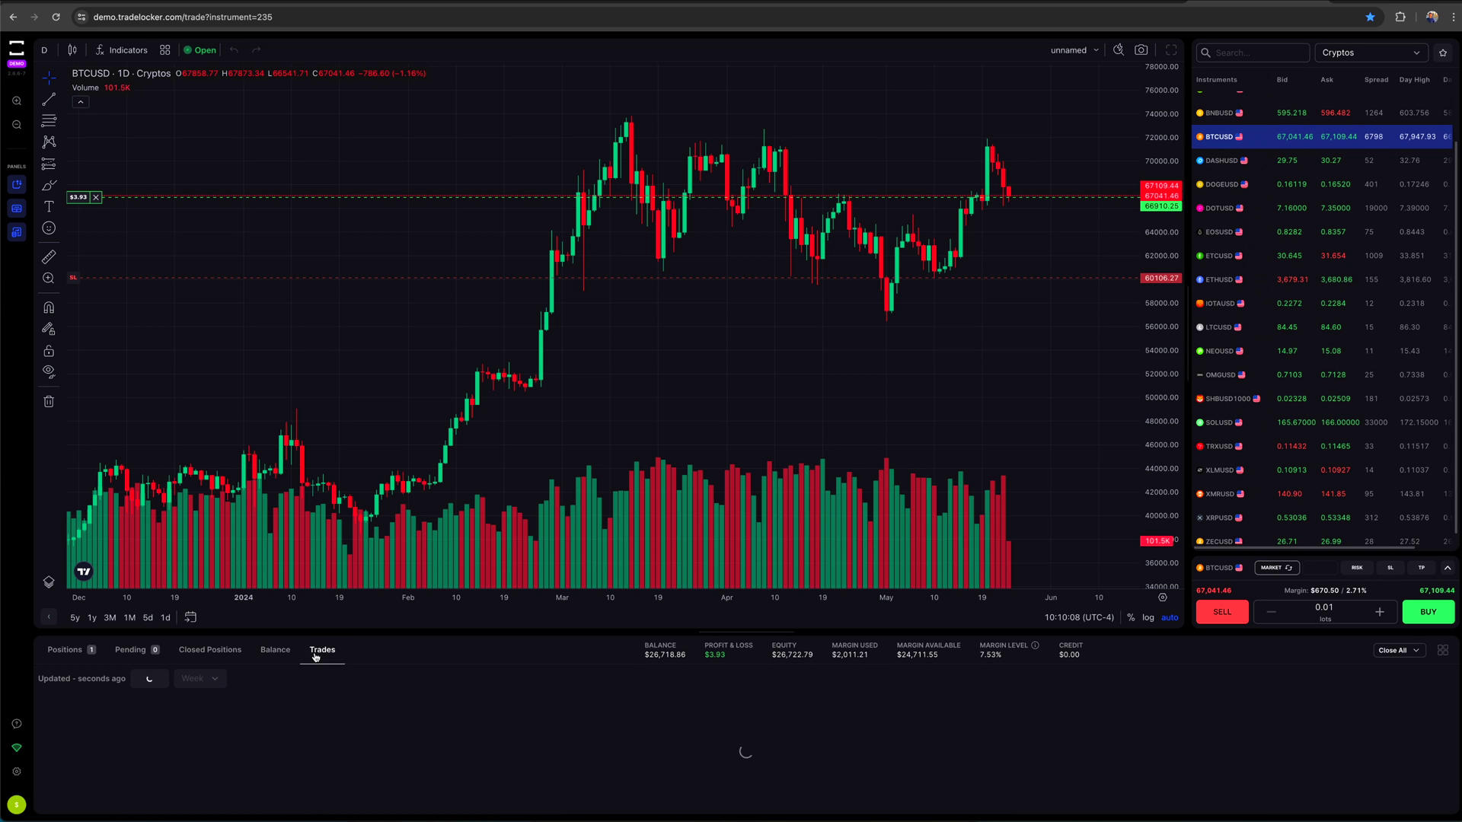
{"action": "left_click", "coordinate": [210, 652]}
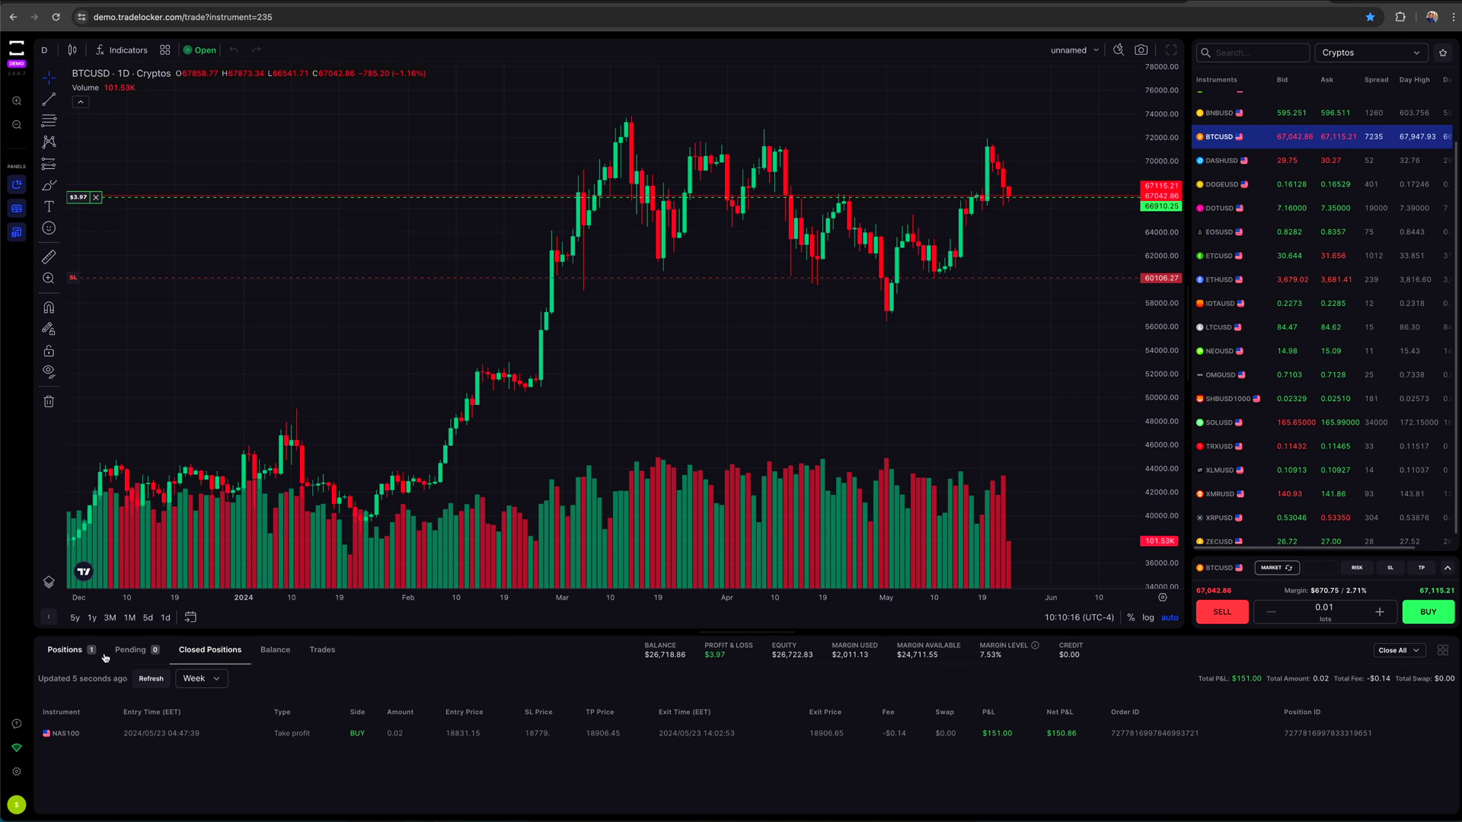
{"action": "left_click", "coordinate": [128, 651]}
{"action": "left_click", "coordinate": [65, 651]}
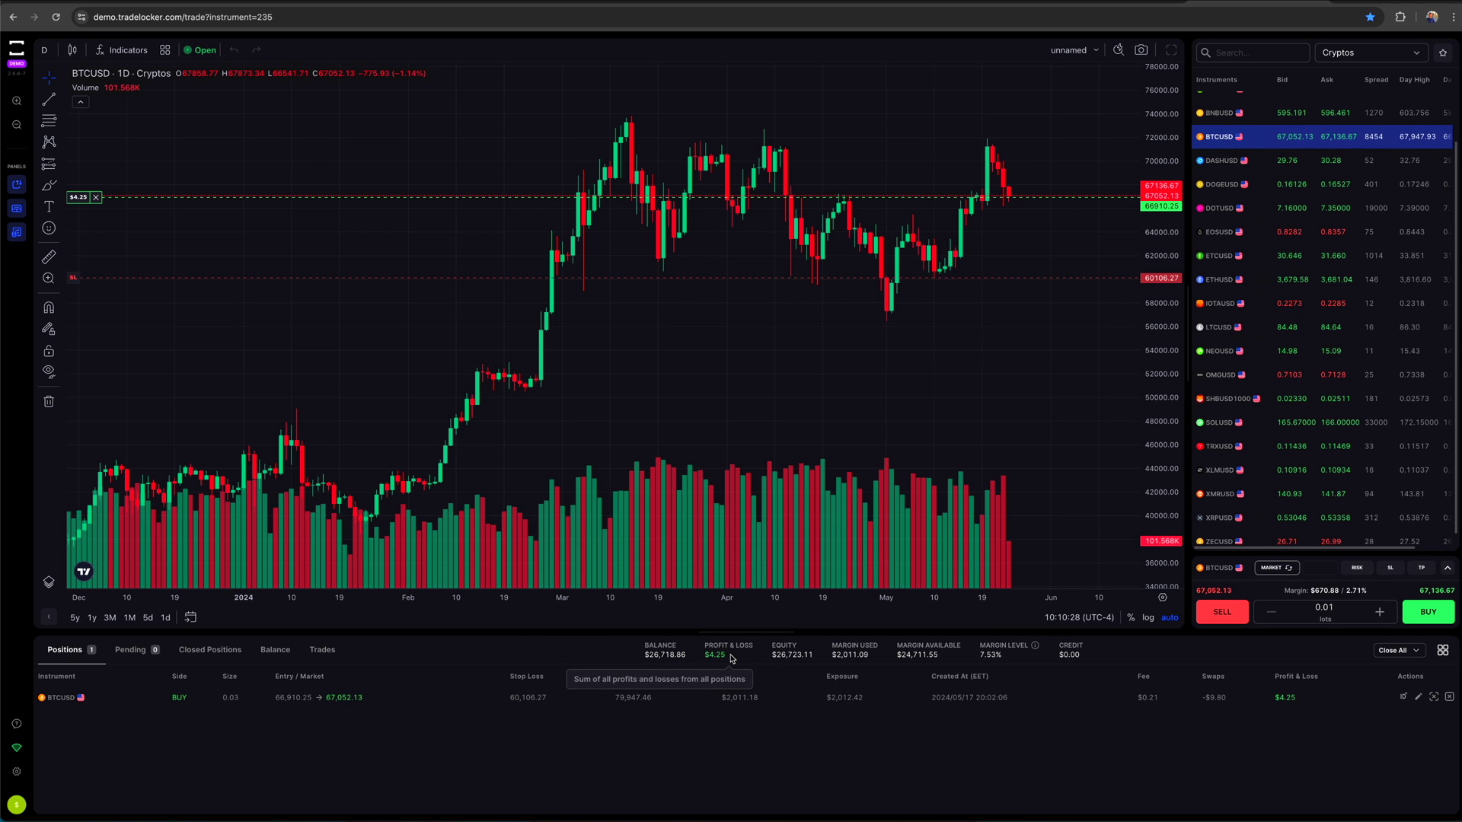
{"action": "mouse_move", "coordinate": [743, 668]}
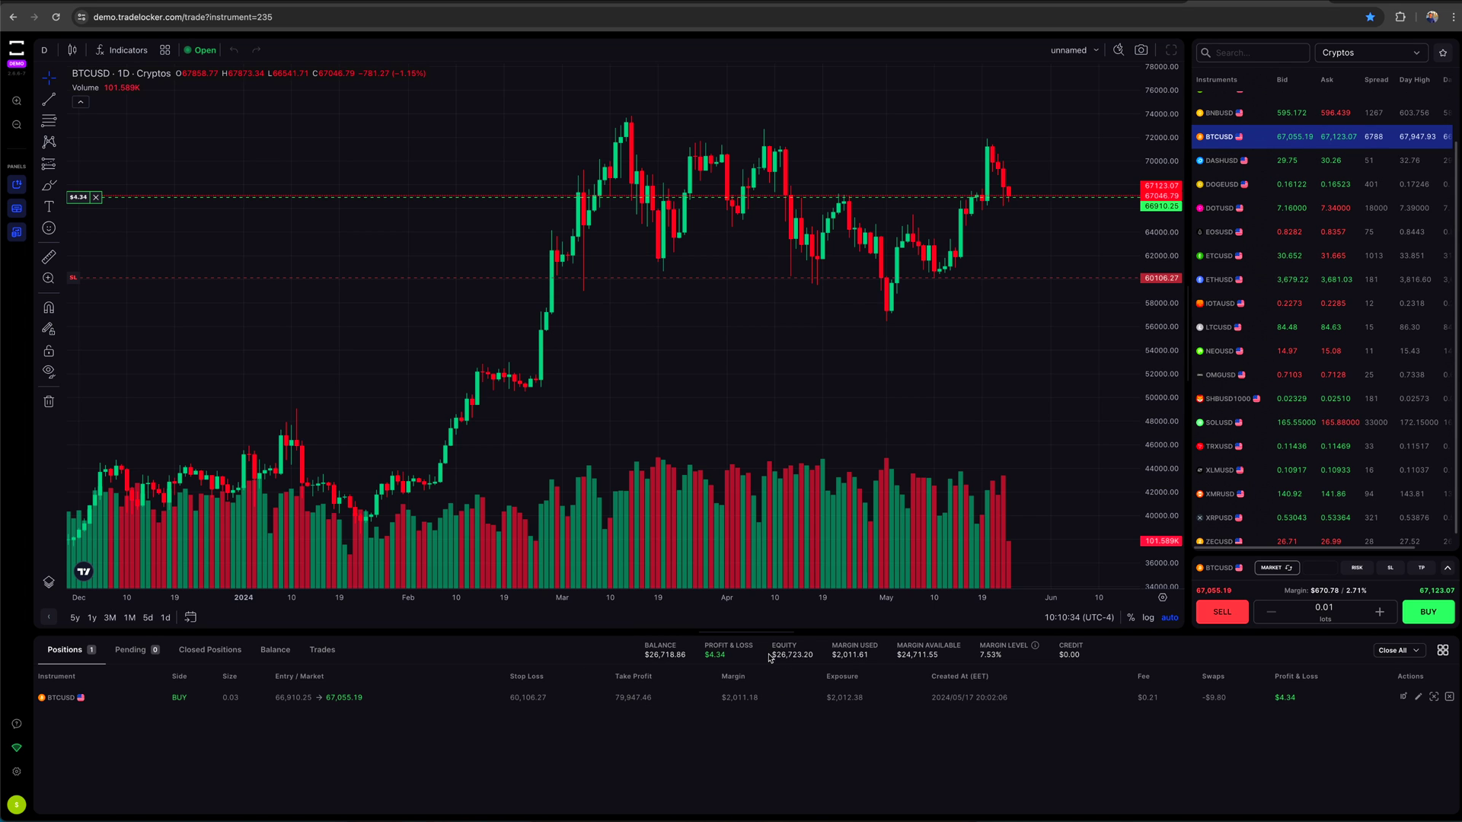
{"action": "left_click_drag", "start_coordinate": [769, 659], "coordinate": [1028, 663]}
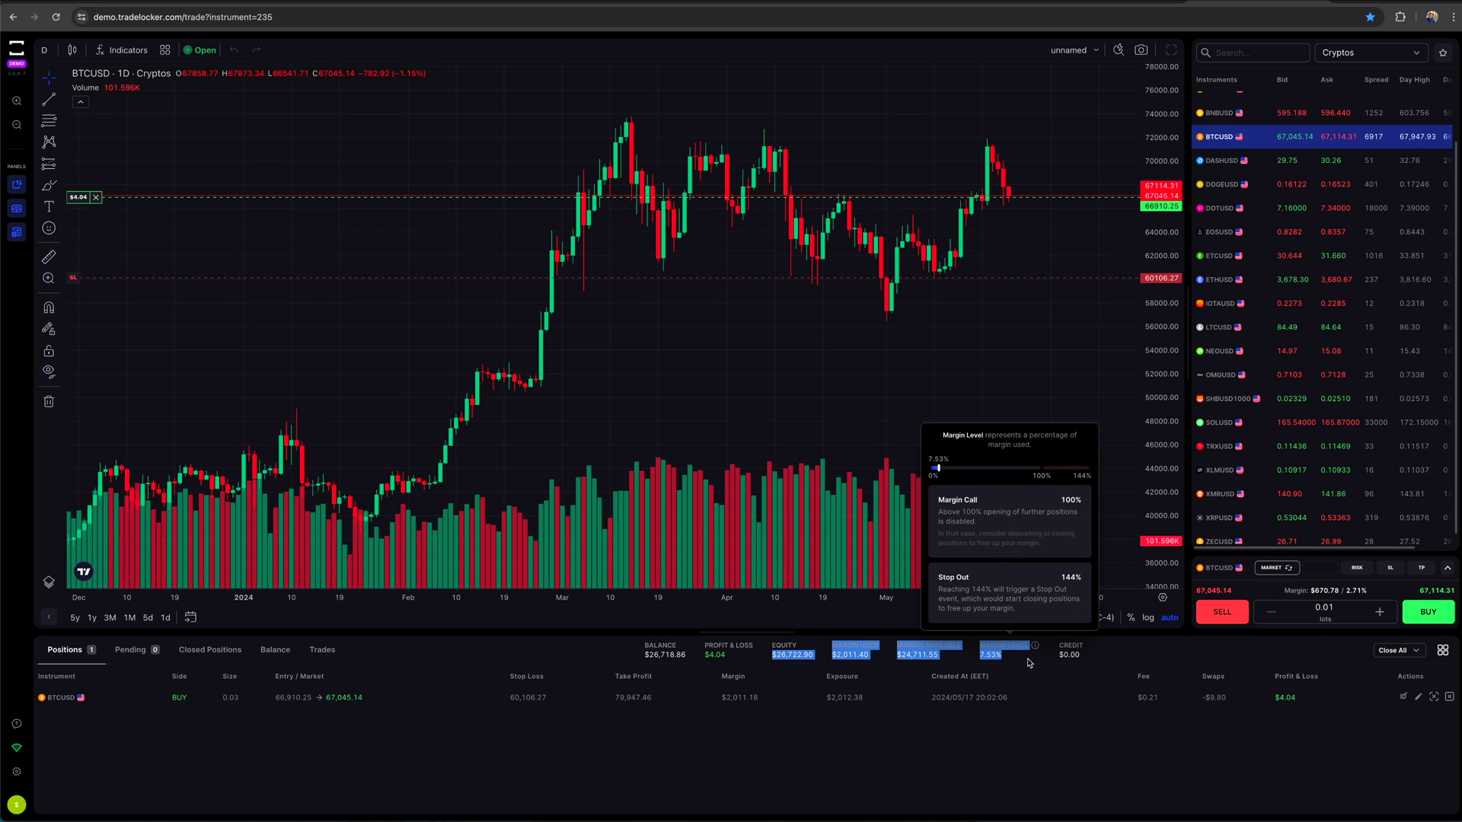
{"action": "left_click", "coordinate": [1028, 662]}
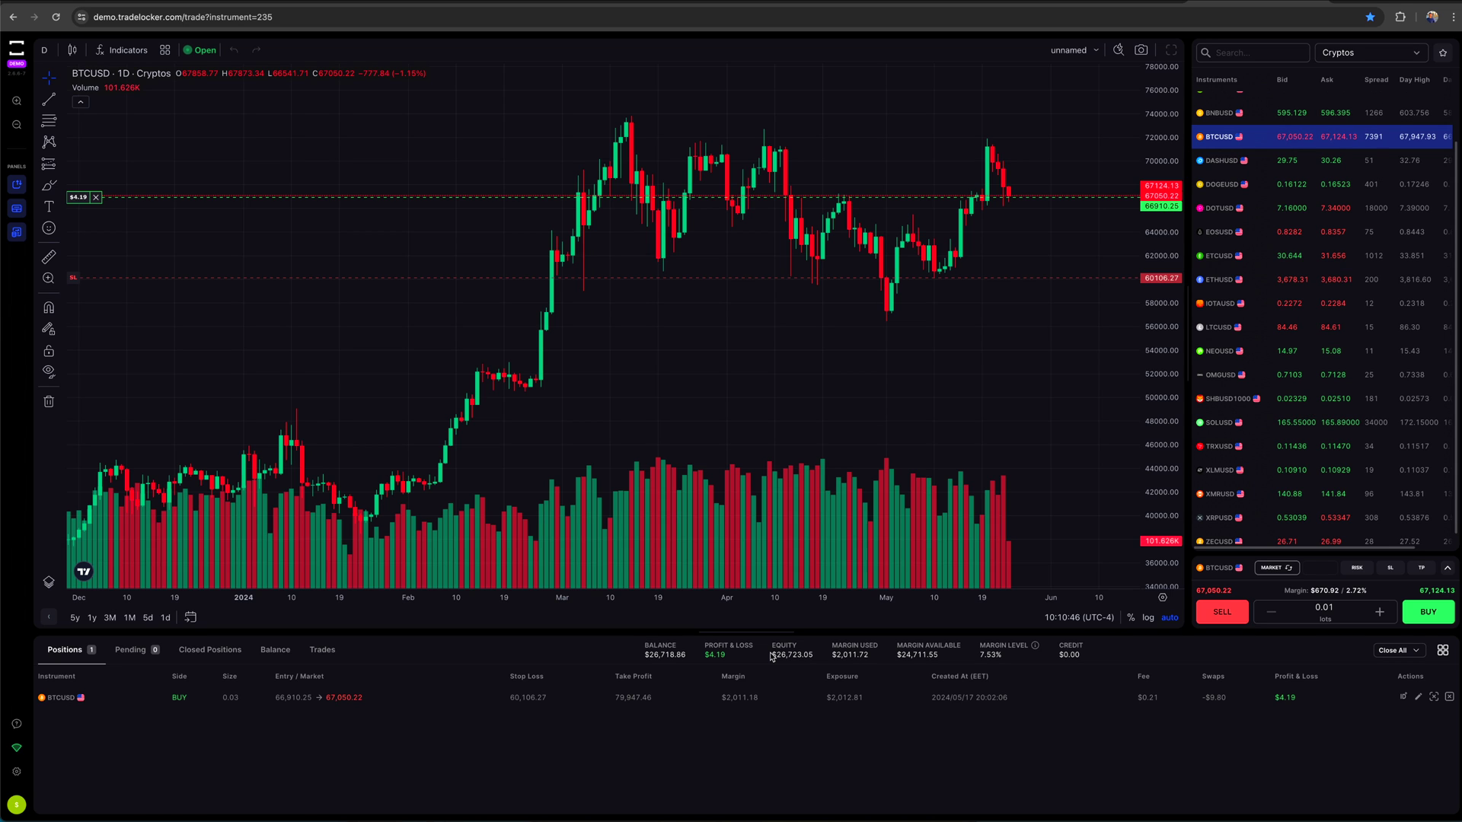
{"action": "left_click_drag", "start_coordinate": [772, 655], "coordinate": [829, 662]}
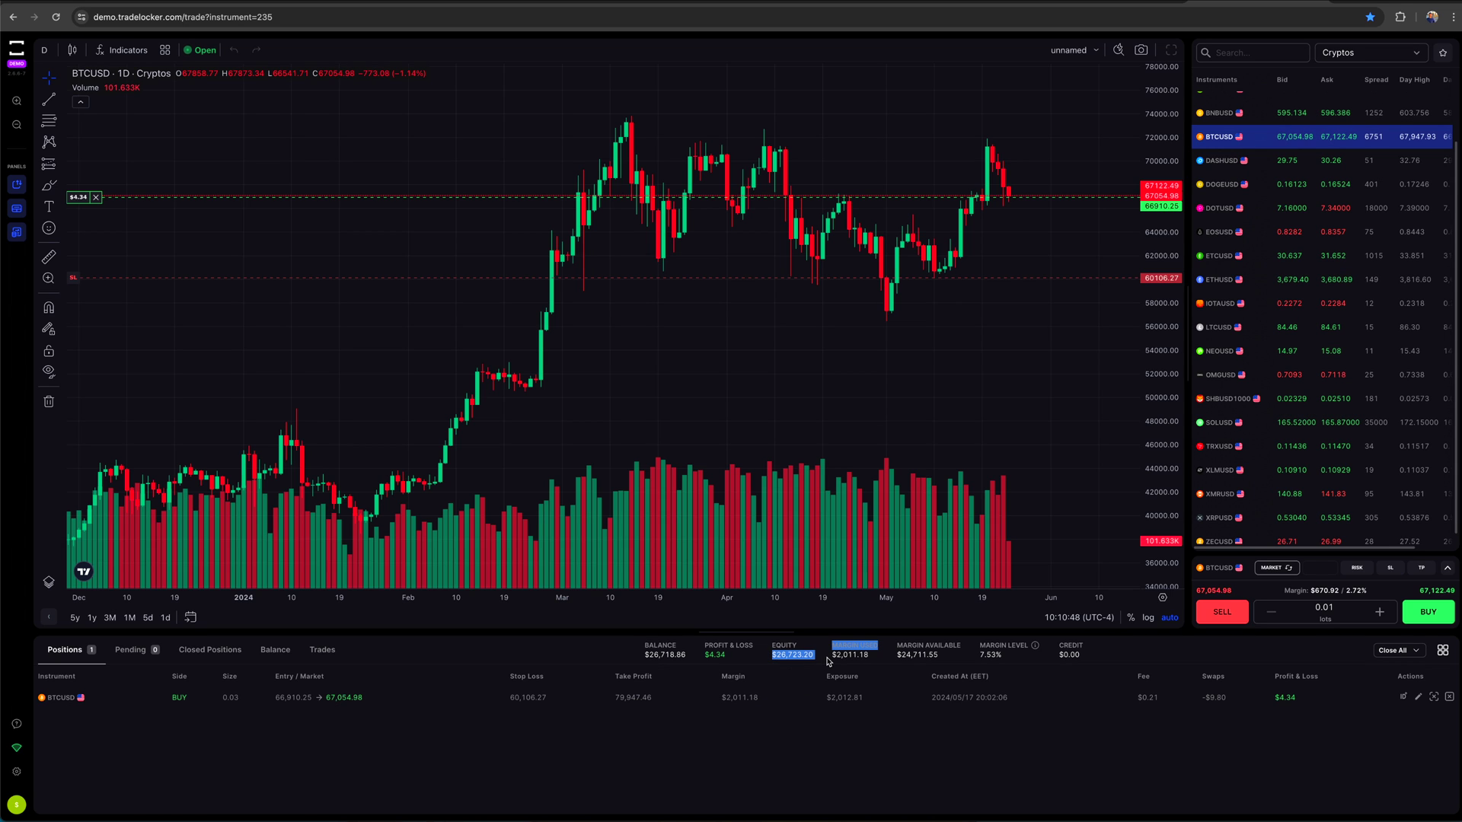
{"action": "left_click", "coordinate": [826, 664]}
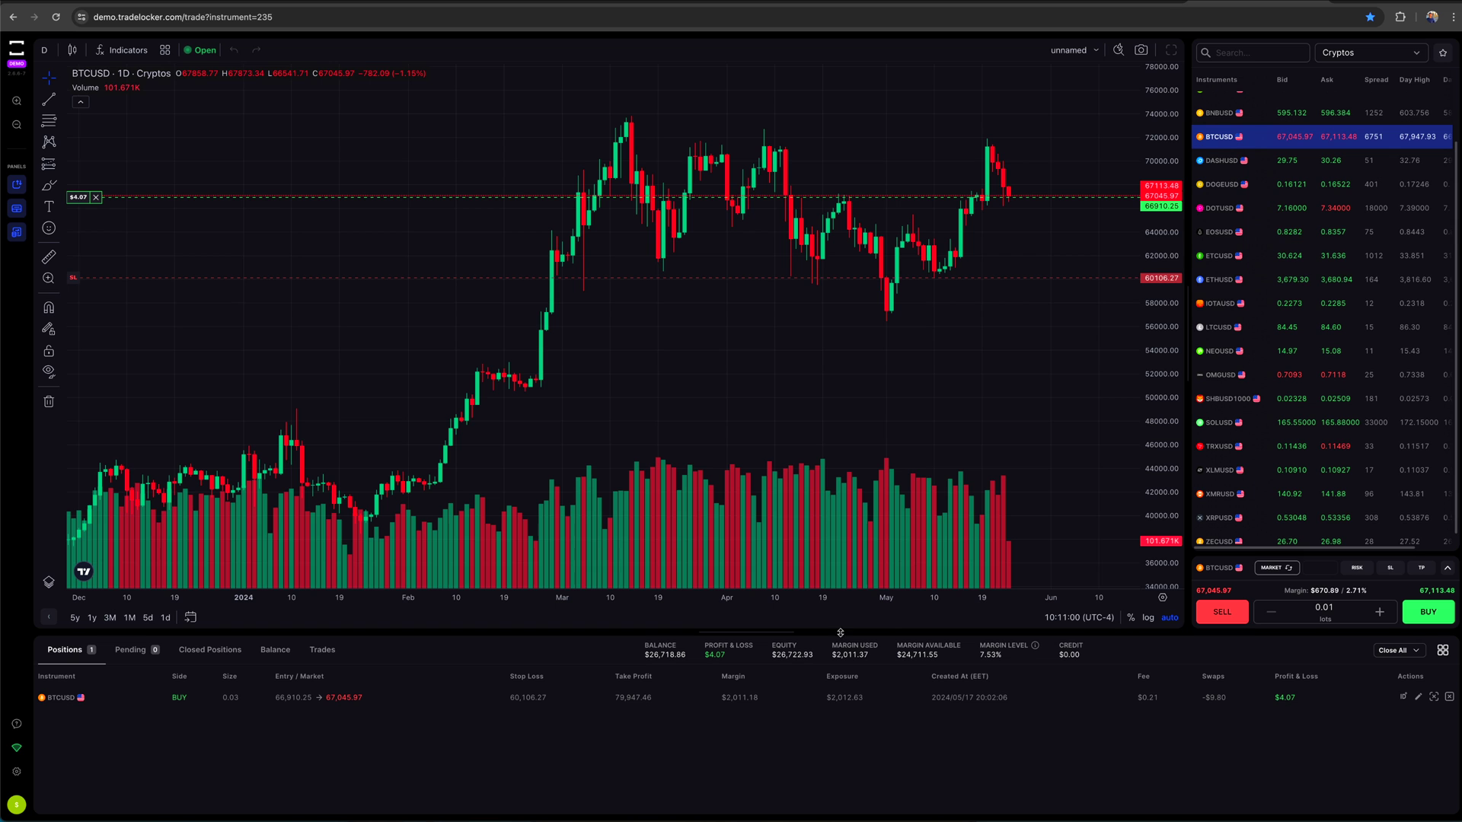
- Resize the positions panel, widen the instrument list to show Day High/Low, and expand the BTCUSD order form
{"action": "left_click_drag", "start_coordinate": [729, 634], "coordinate": [730, 664]}
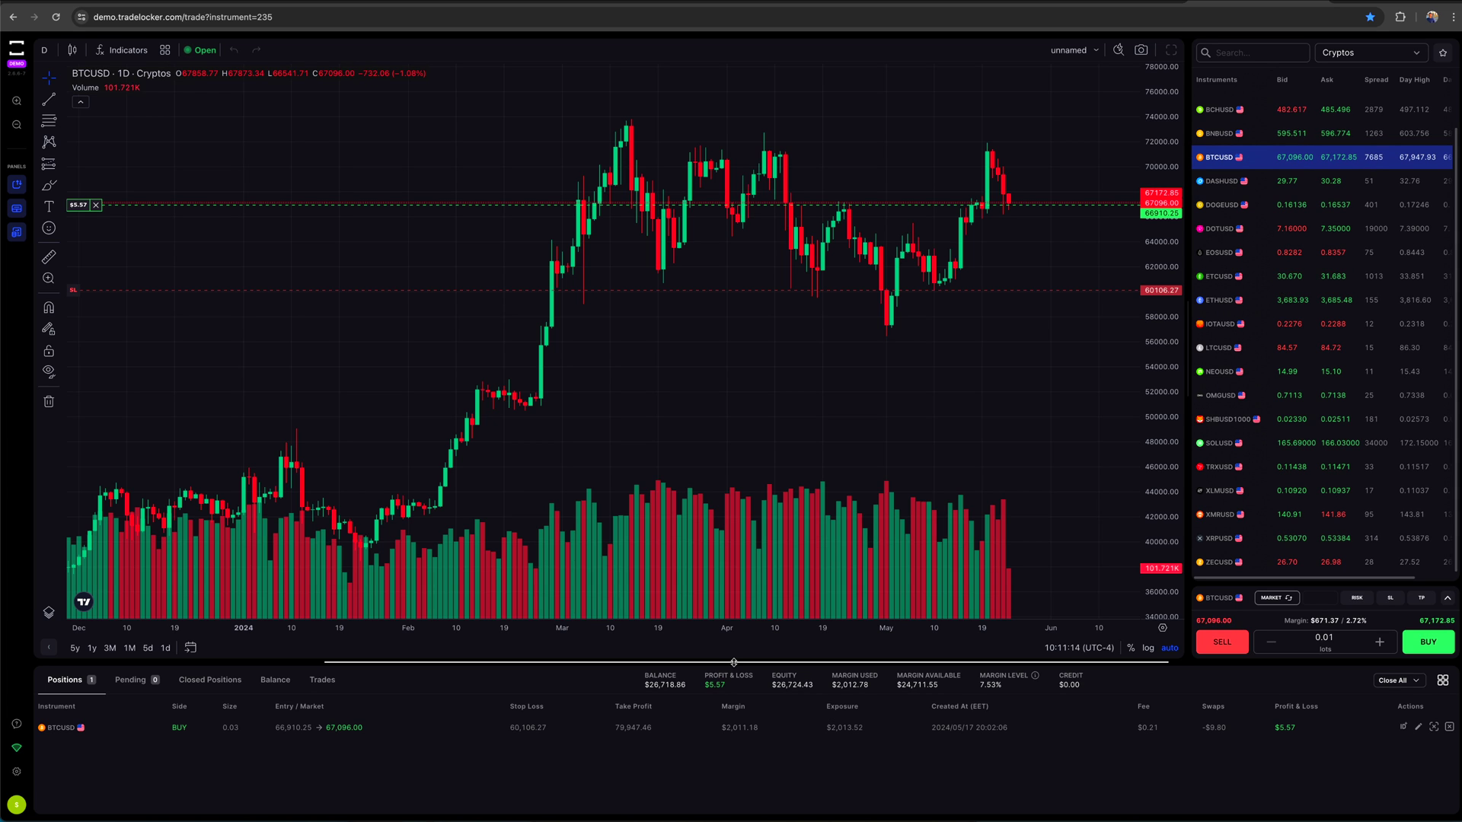
{"action": "left_click_drag", "start_coordinate": [734, 662], "coordinate": [718, 677]}
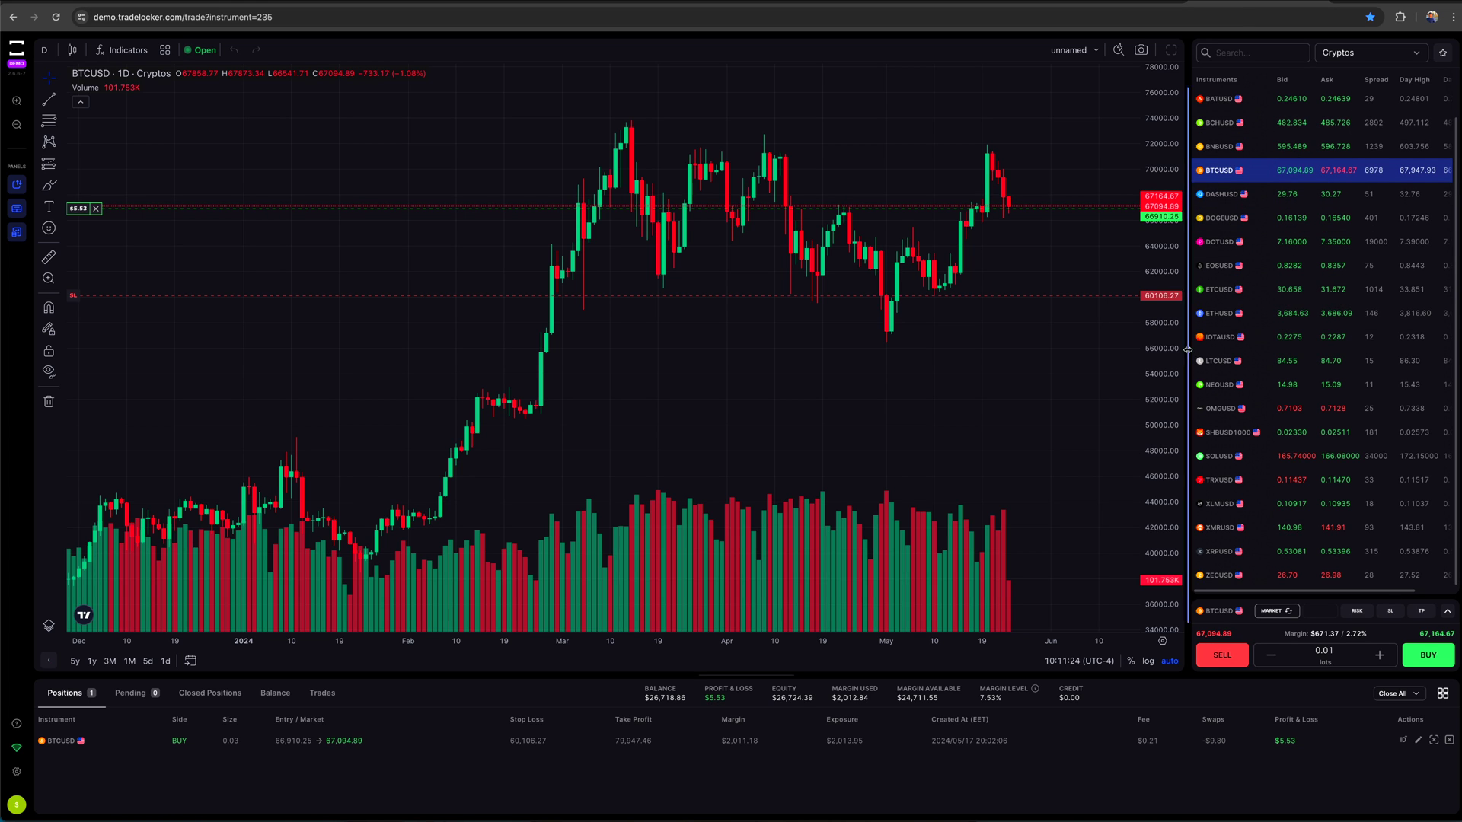
{"action": "left_click_drag", "start_coordinate": [1192, 352], "coordinate": [1071, 354]}
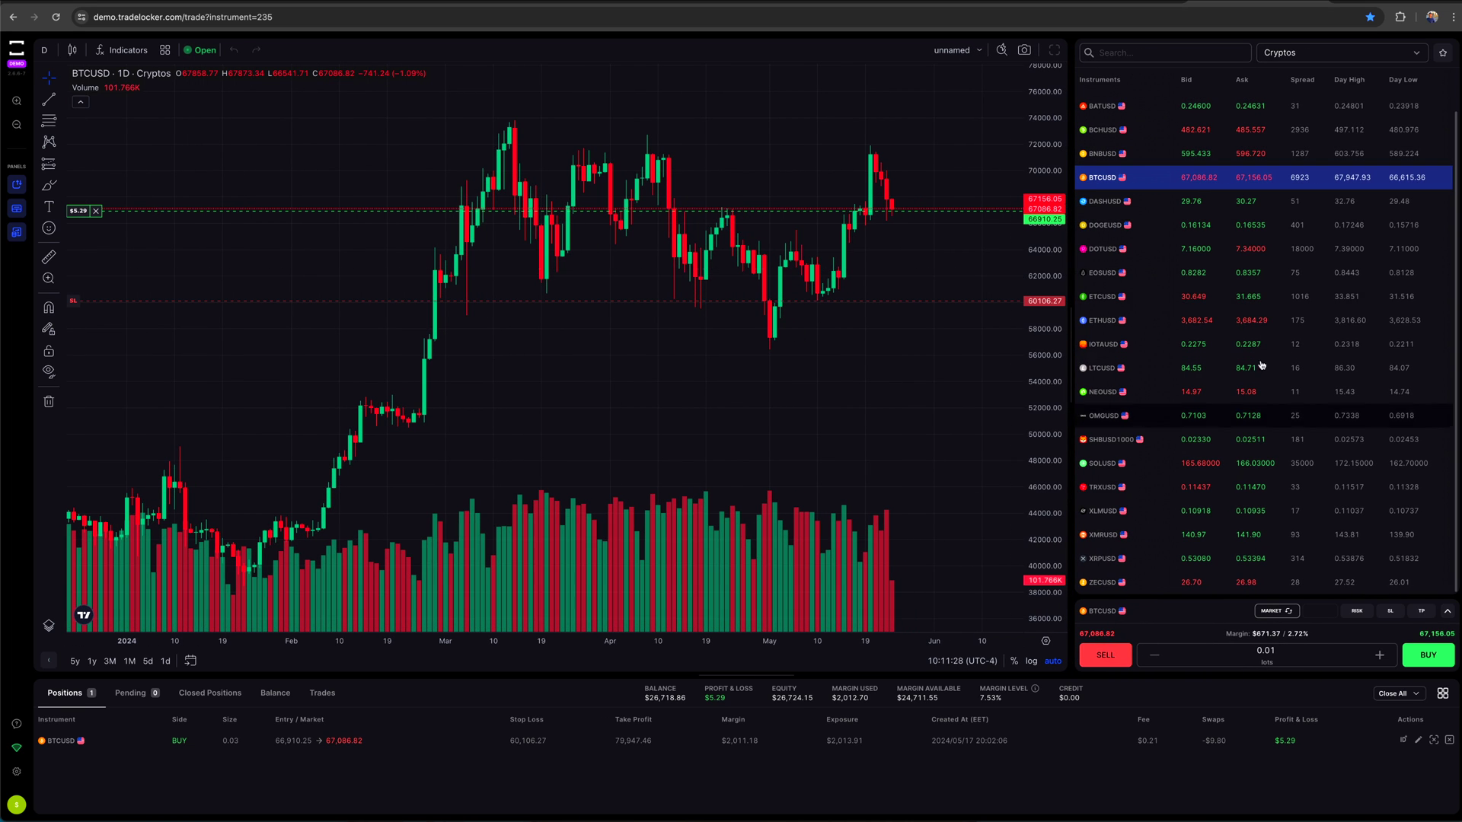
{"action": "left_click_drag", "start_coordinate": [1072, 355], "coordinate": [779, 355]}
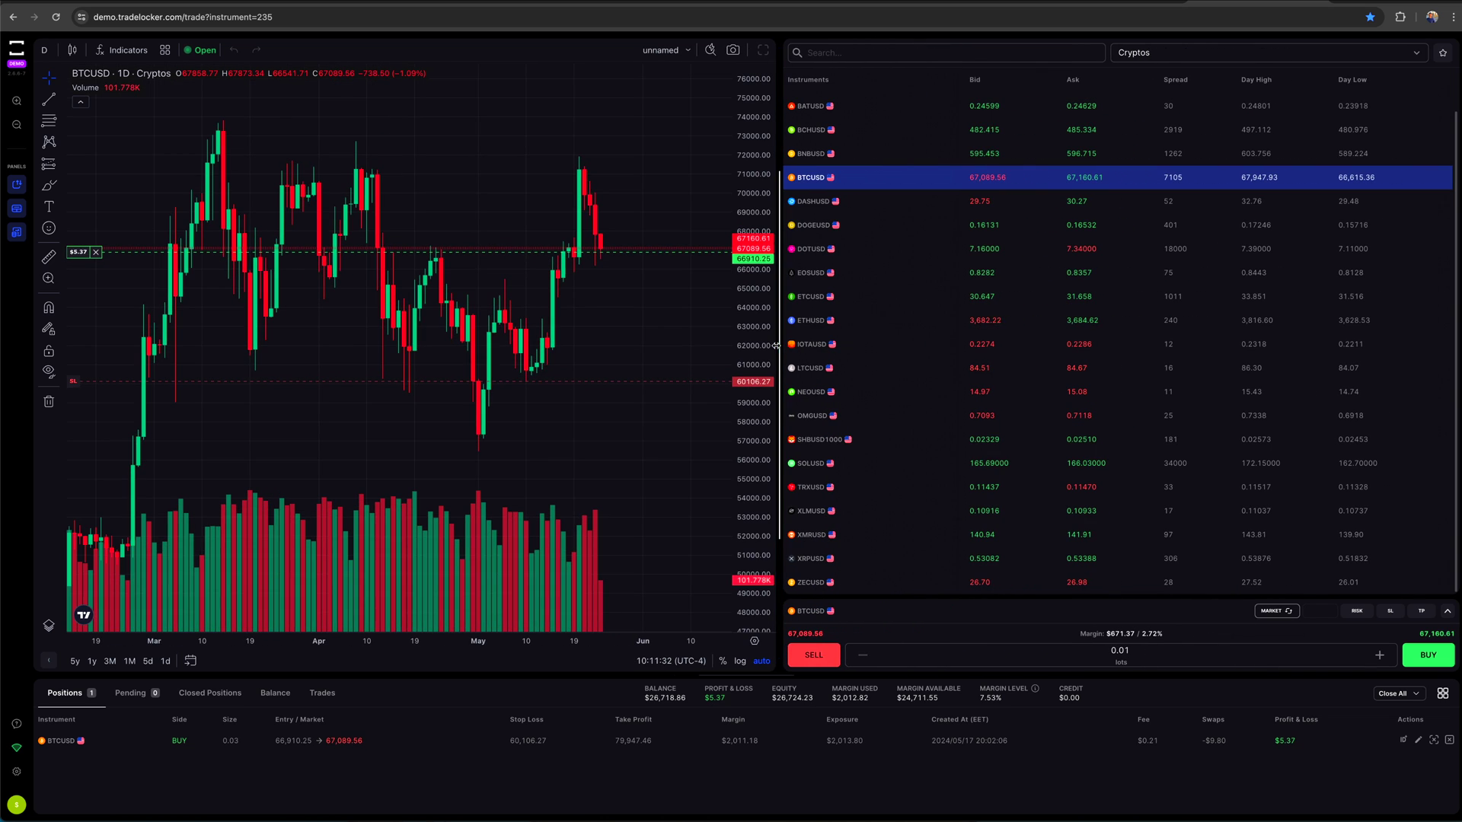
{"action": "left_click", "coordinate": [1447, 612]}
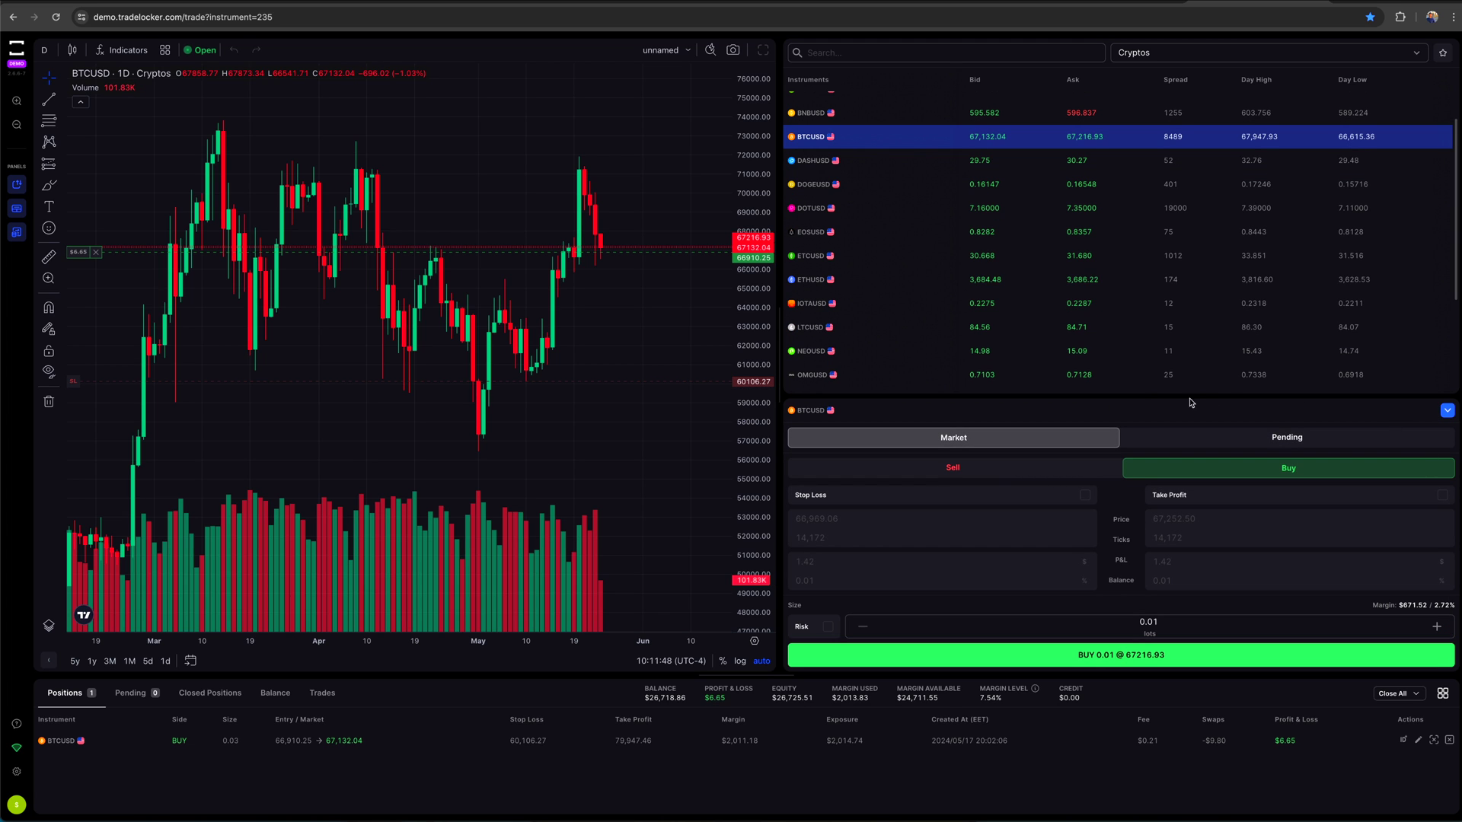
- Collapse the BTCUSD order form to the compact sell/buy bar
{"action": "left_click", "coordinate": [1140, 392]}
{"action": "left_click", "coordinate": [891, 409]}
{"action": "left_click", "coordinate": [1448, 411]}
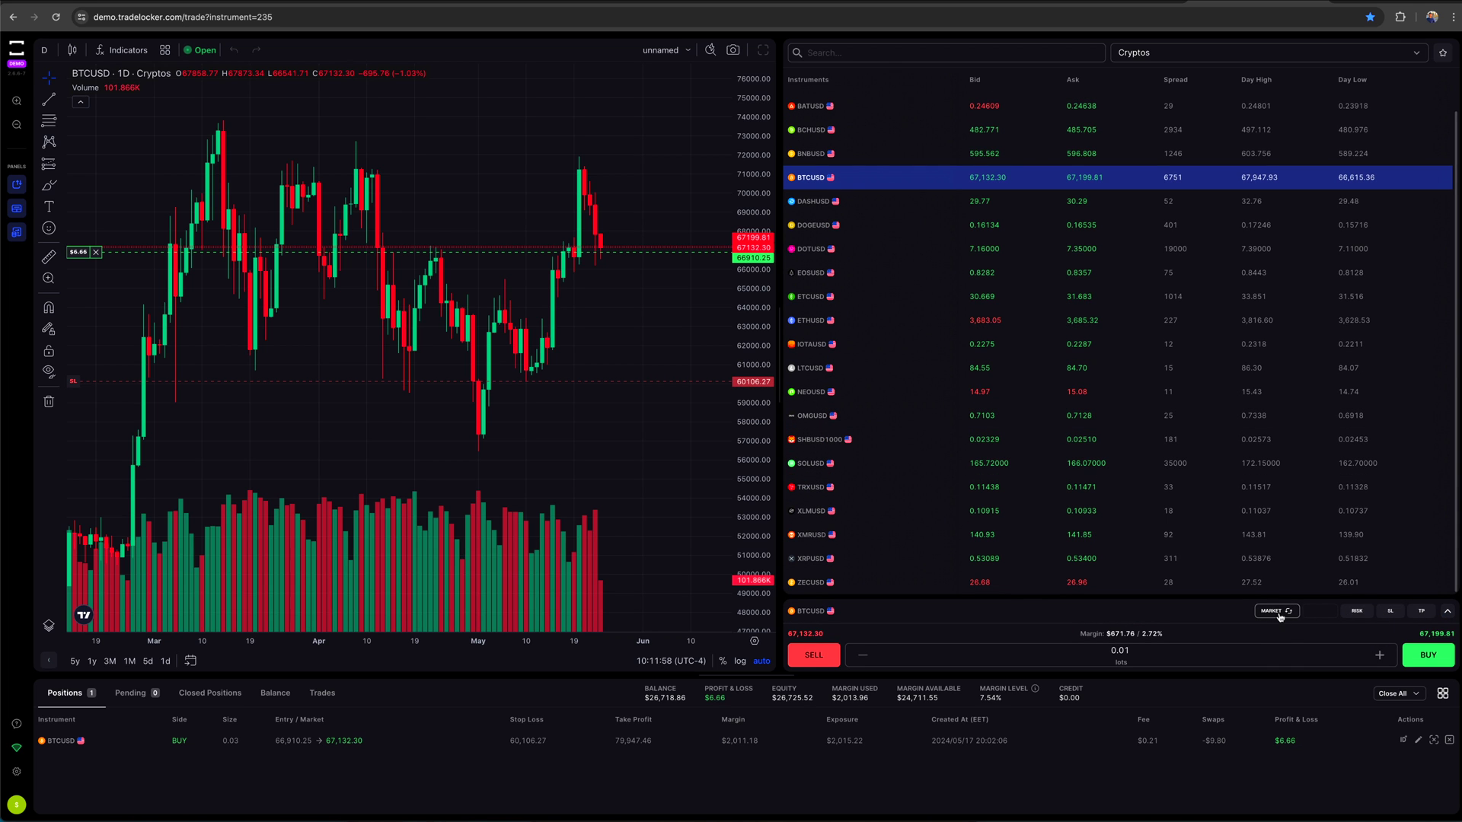
- Raise the lot size toward 0.05, then bring it back to 0.01
{"action": "left_click", "coordinate": [1379, 655]}
{"action": "left_click", "coordinate": [1379, 655]}
{"action": "left_click", "coordinate": [1379, 654]}
{"action": "left_click", "coordinate": [1380, 655]}
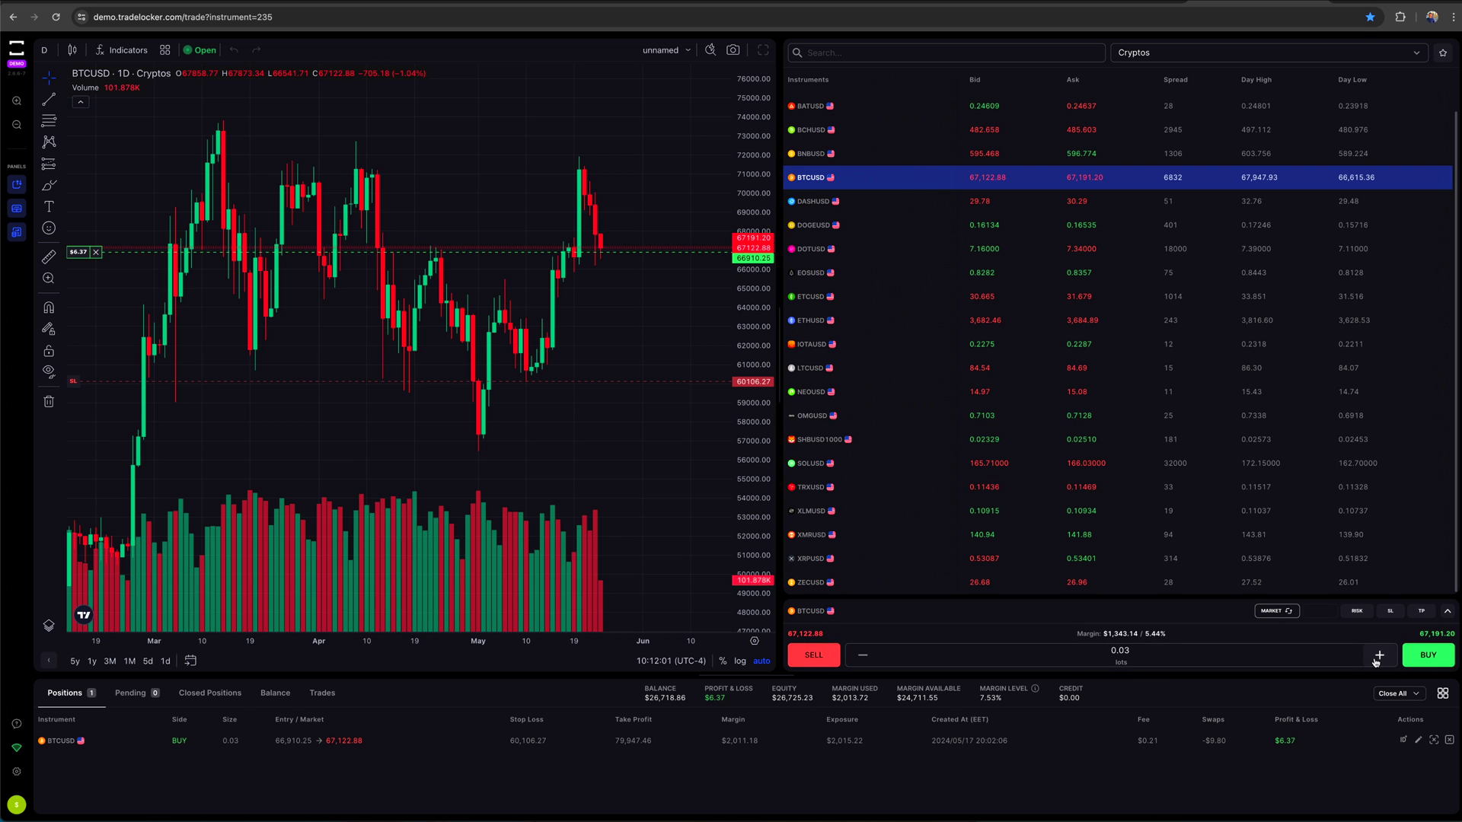
{"action": "left_click", "coordinate": [863, 655]}
{"action": "left_click", "coordinate": [863, 655]}
{"action": "left_click", "coordinate": [862, 655]}
{"action": "left_click", "coordinate": [862, 655]}
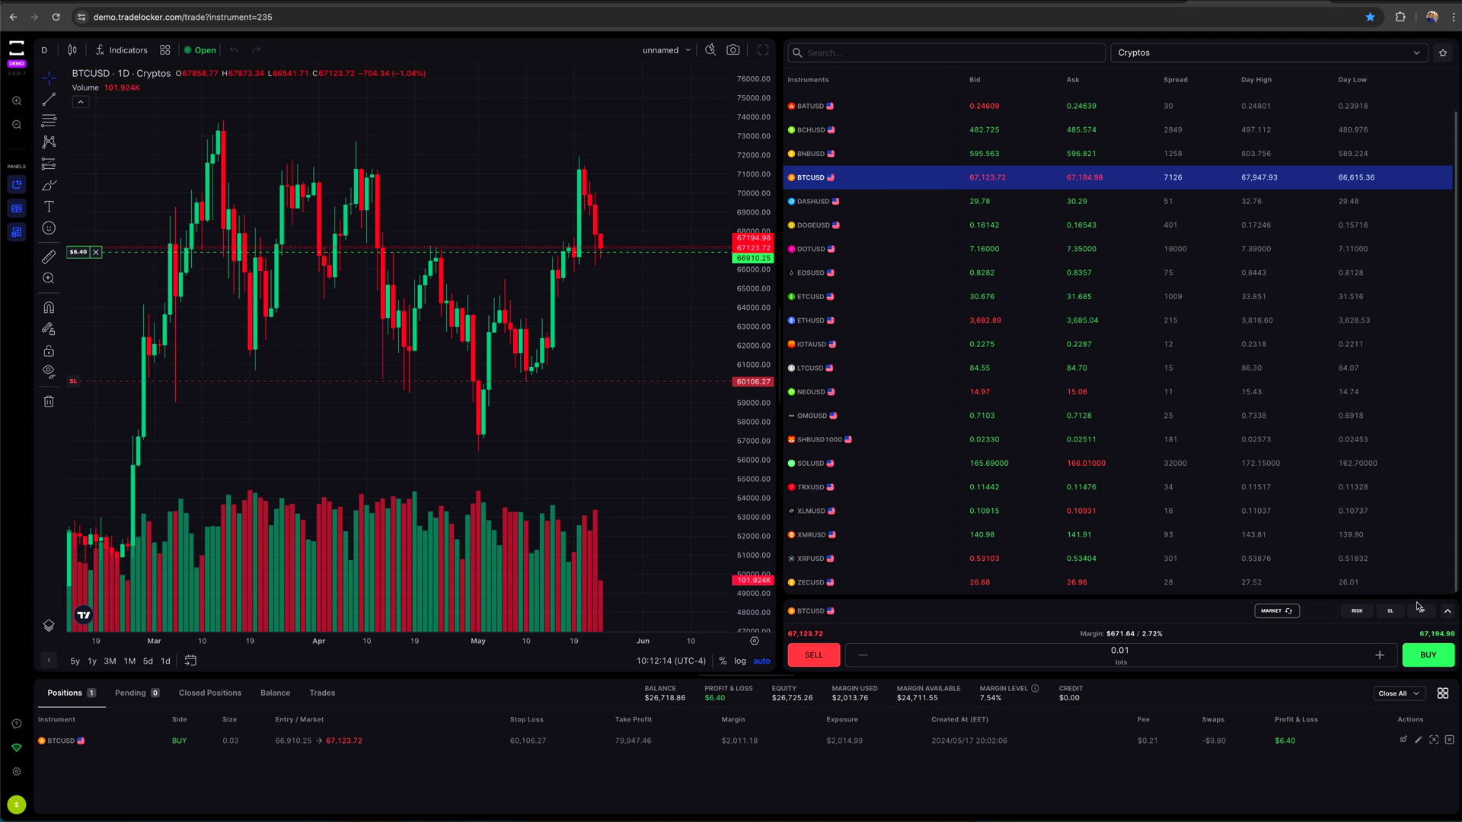
- Expand the order form and enable stop loss and take profit, 14,172 ticks each, on a market order
{"action": "left_click", "coordinate": [1448, 612]}
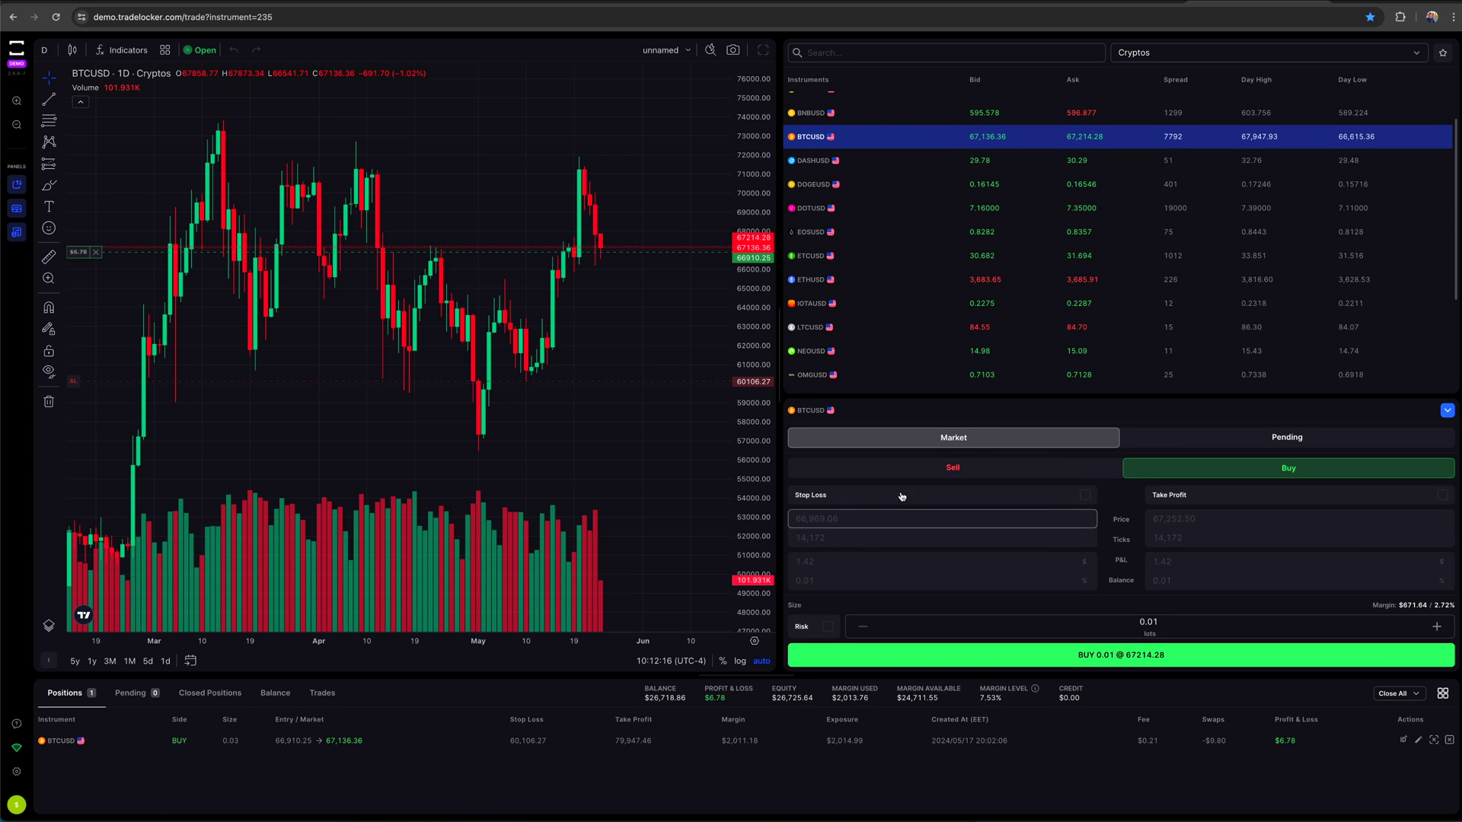
{"action": "left_click", "coordinate": [1084, 496]}
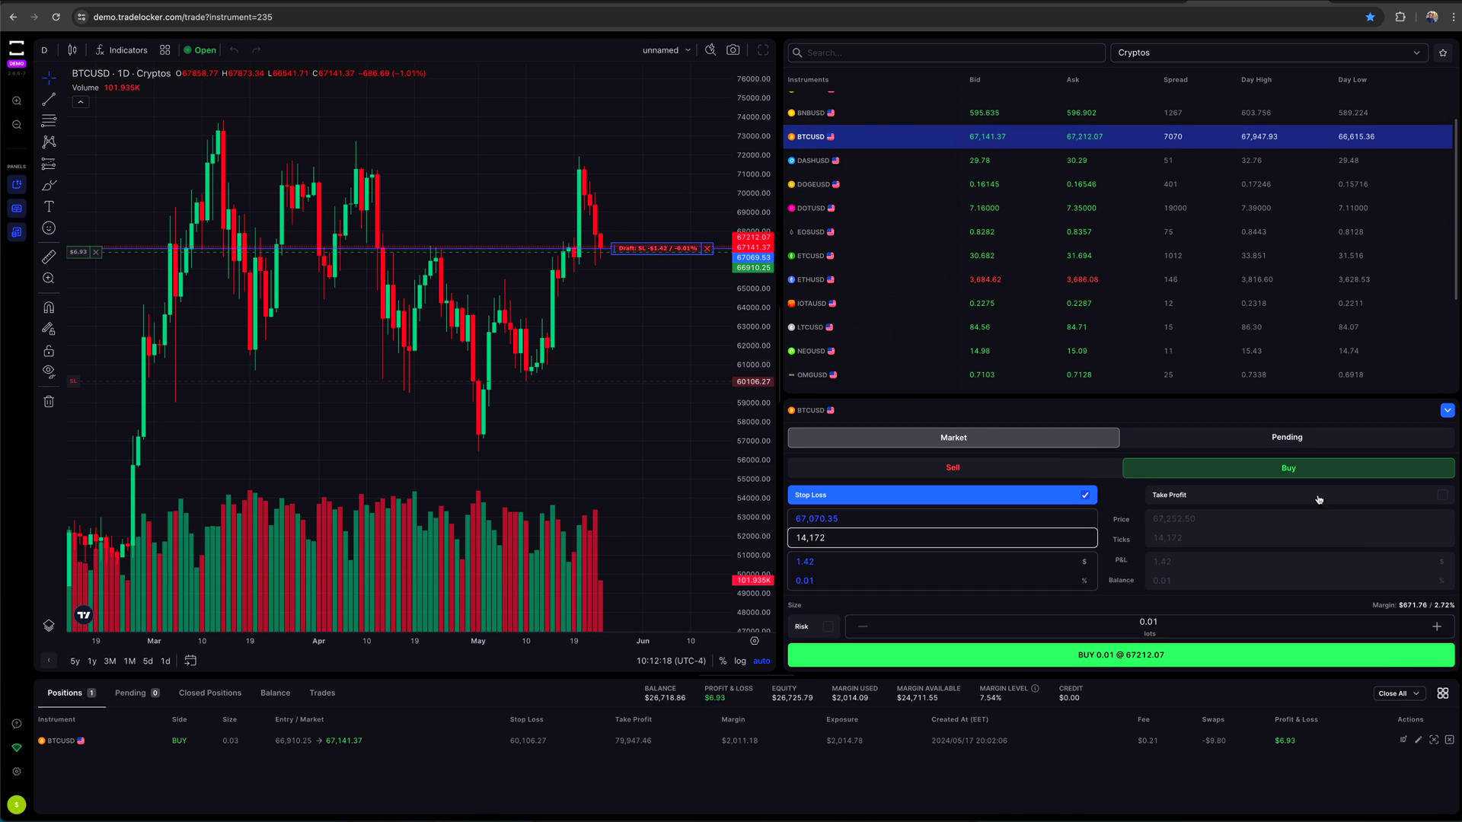
{"action": "left_click", "coordinate": [1443, 496]}
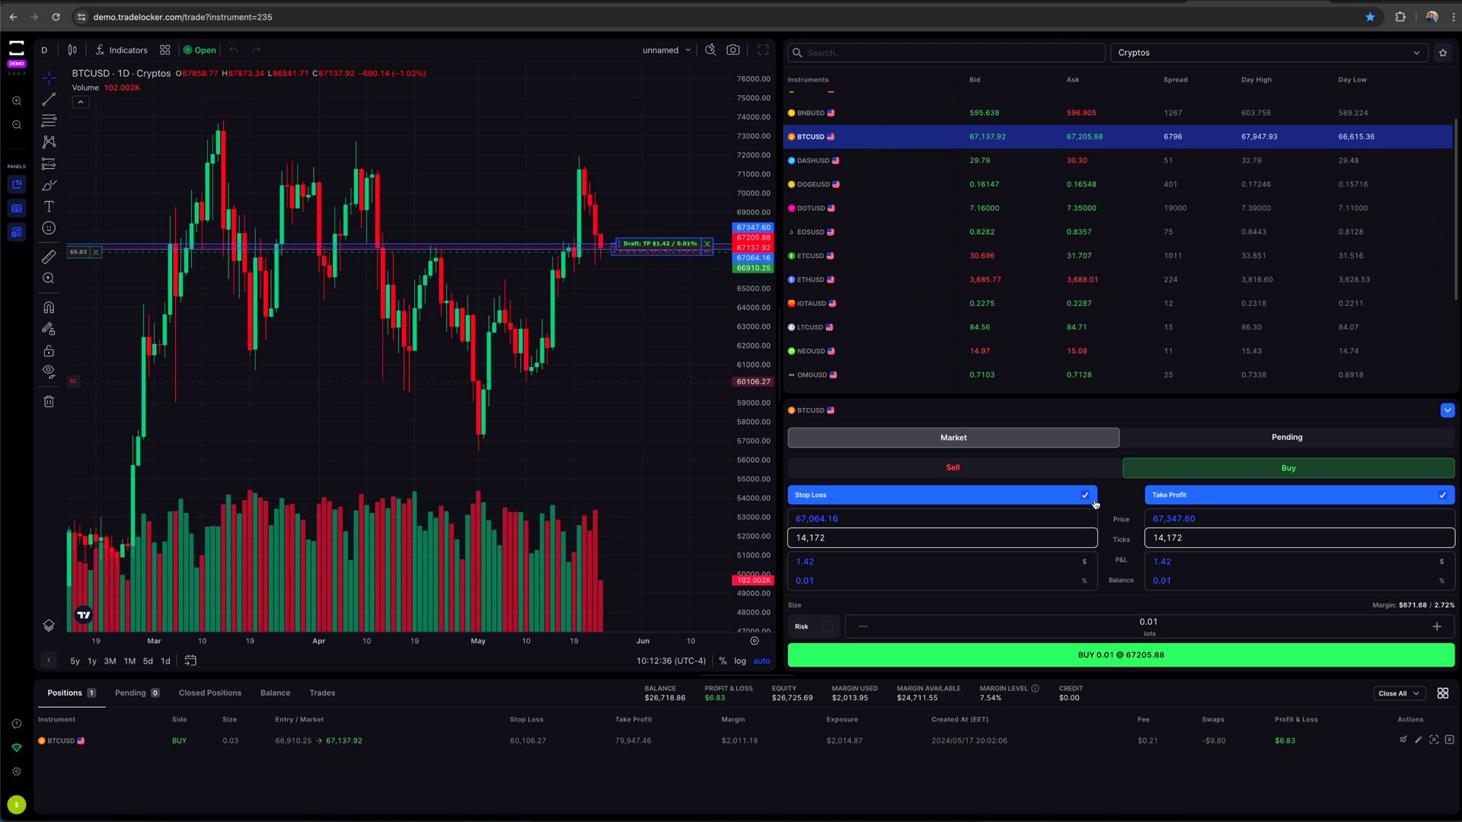
{"action": "left_click", "coordinate": [964, 440]}
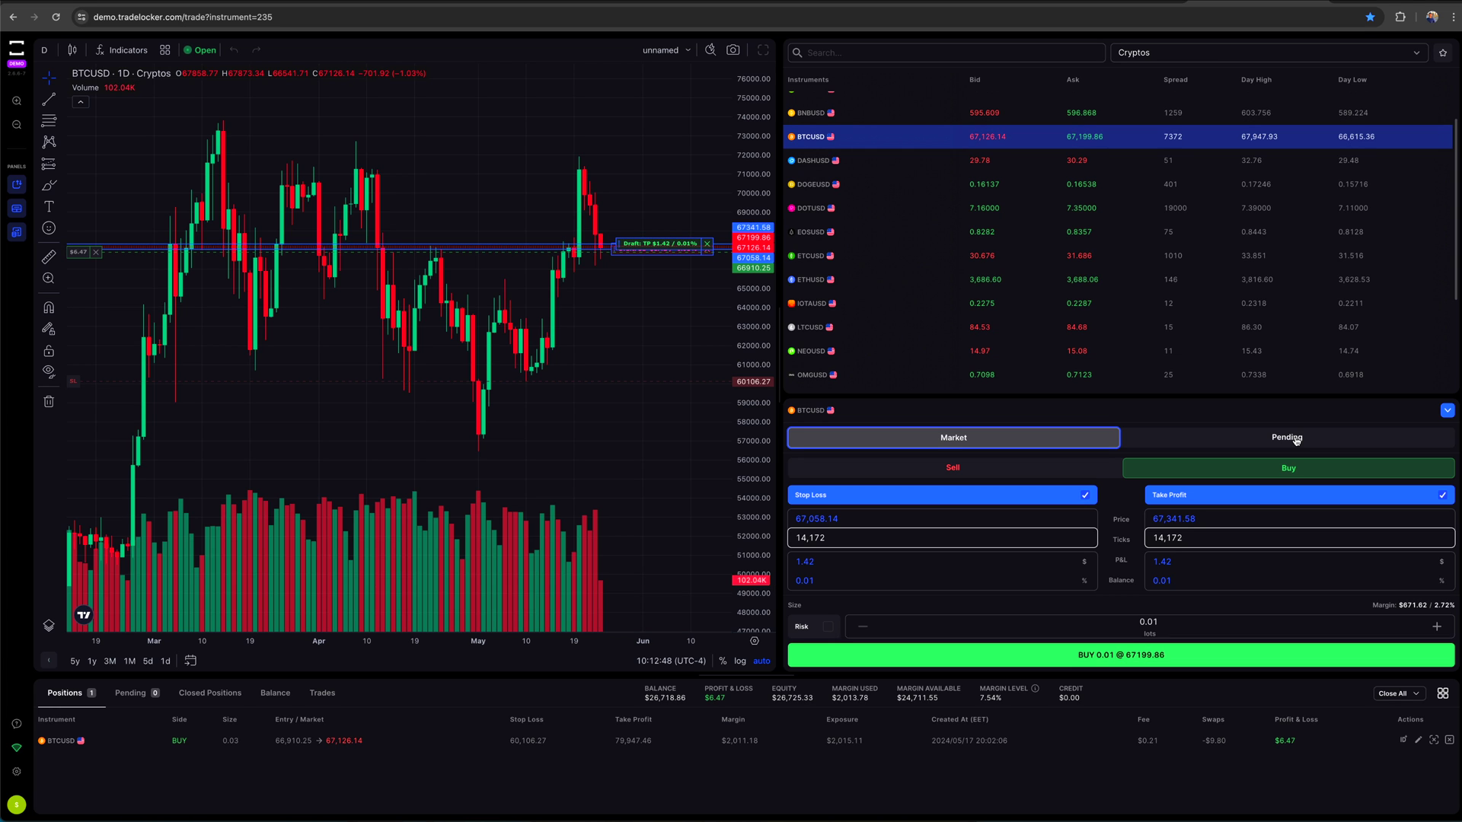
- Make a 0.01-lot pending buy stop at 72,000 with SL/TP cleared, then re-enable stop loss
{"action": "left_click", "coordinate": [1296, 440]}
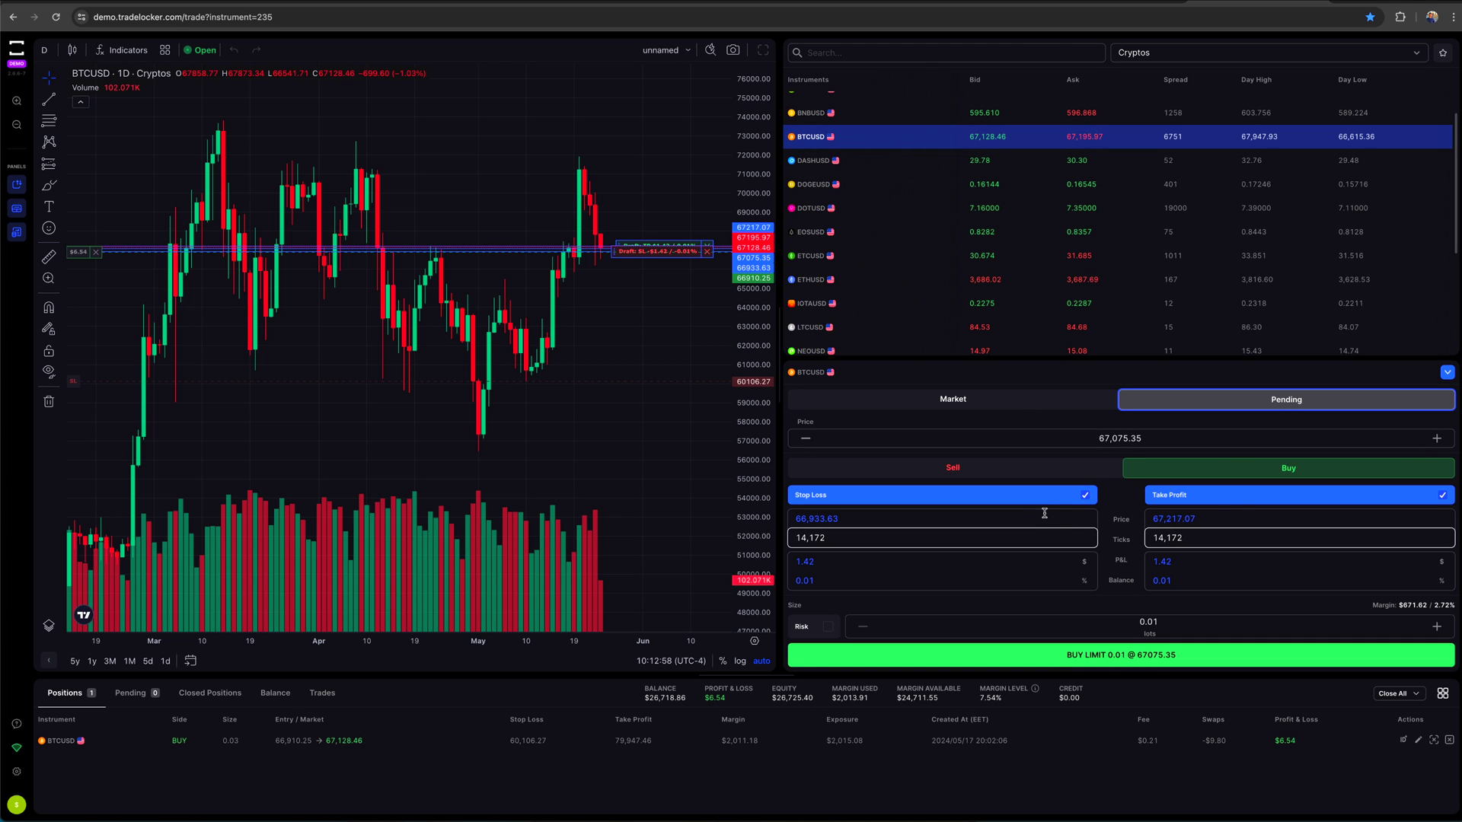
{"action": "left_click", "coordinate": [1086, 497]}
{"action": "left_click", "coordinate": [1441, 497]}
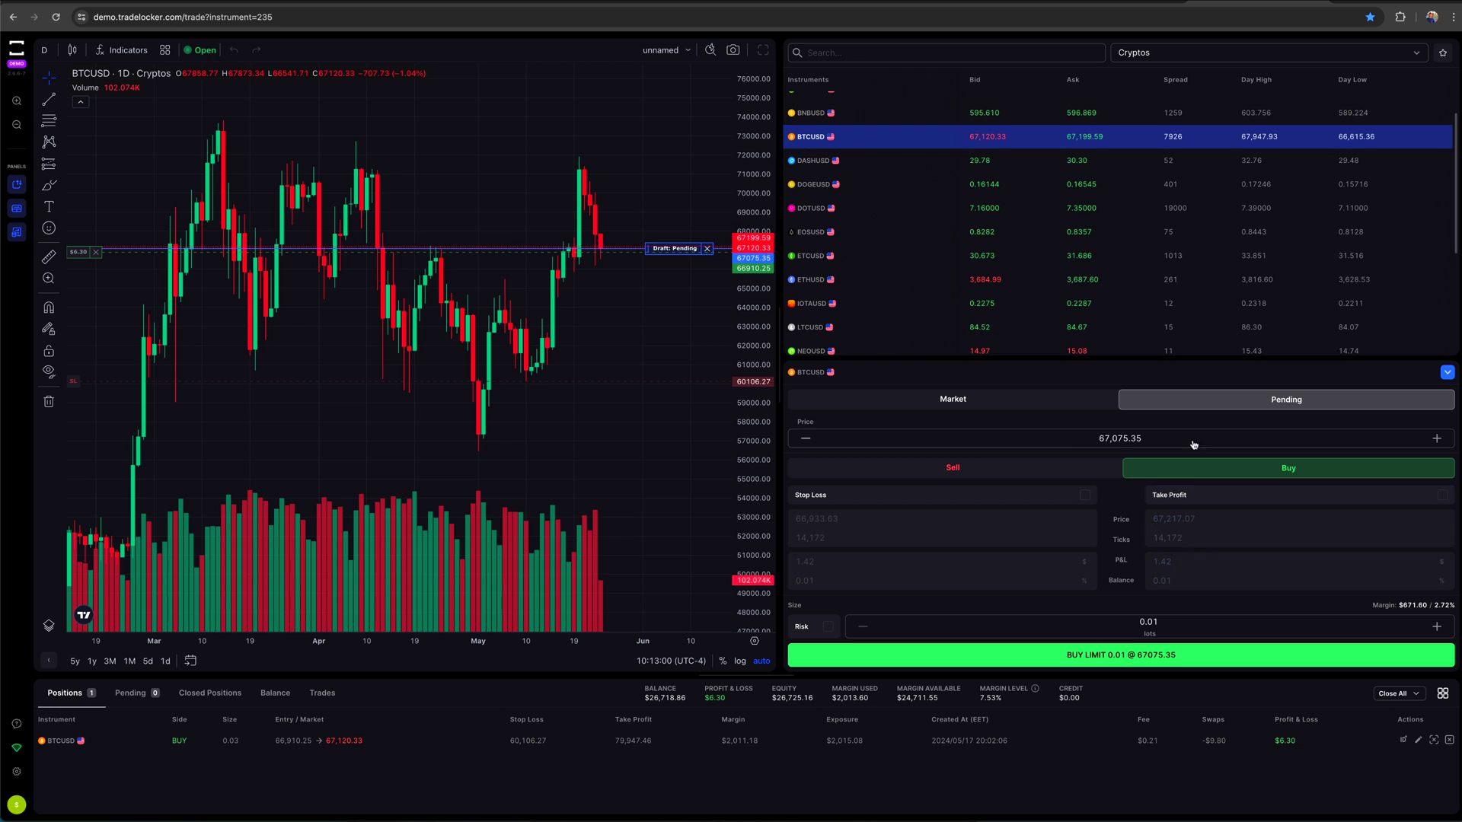
{"action": "left_click", "coordinate": [1173, 439]}
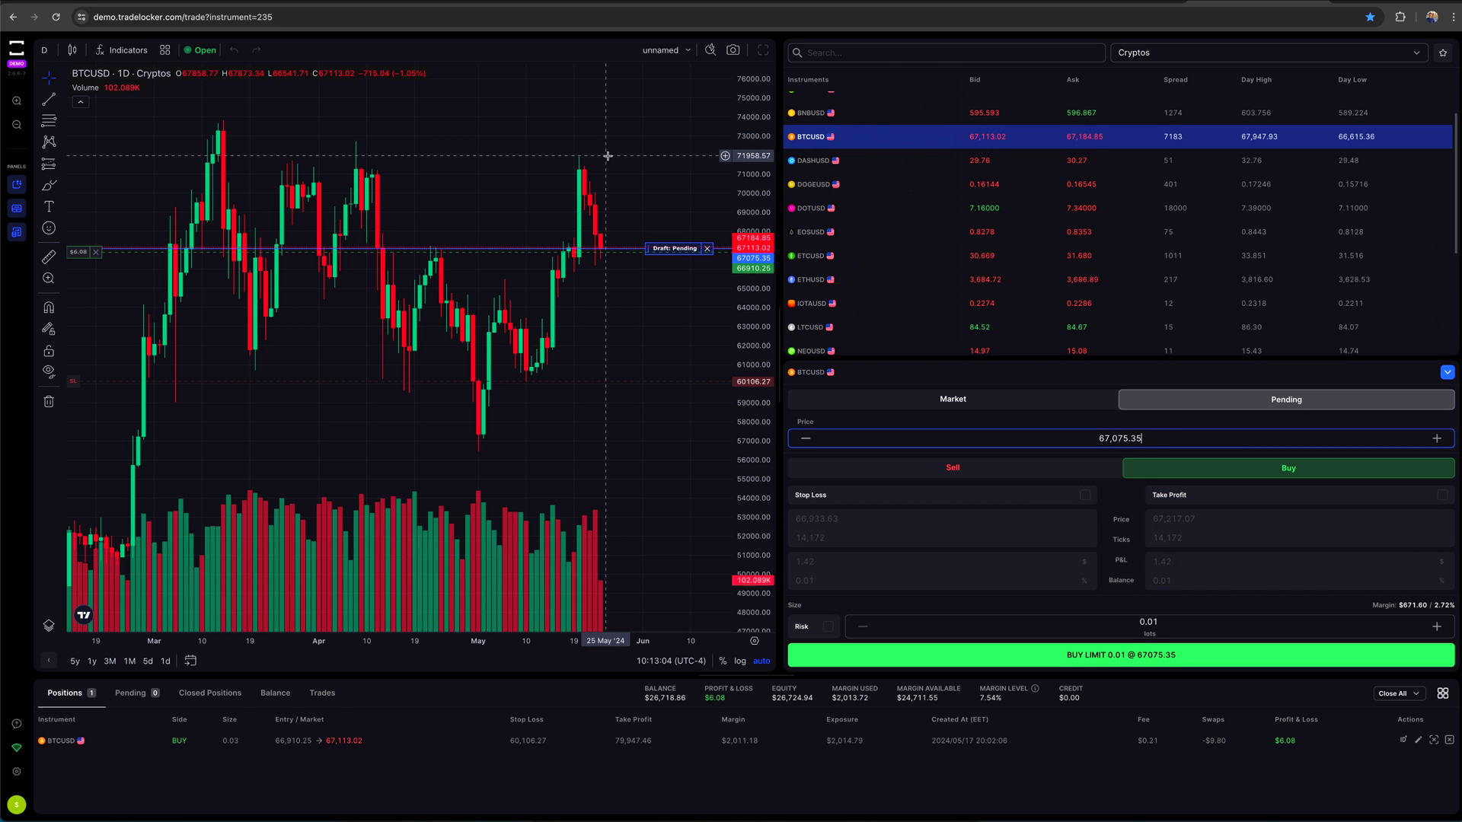
{"action": "left_click_drag", "start_coordinate": [1160, 435], "coordinate": [1058, 441]}
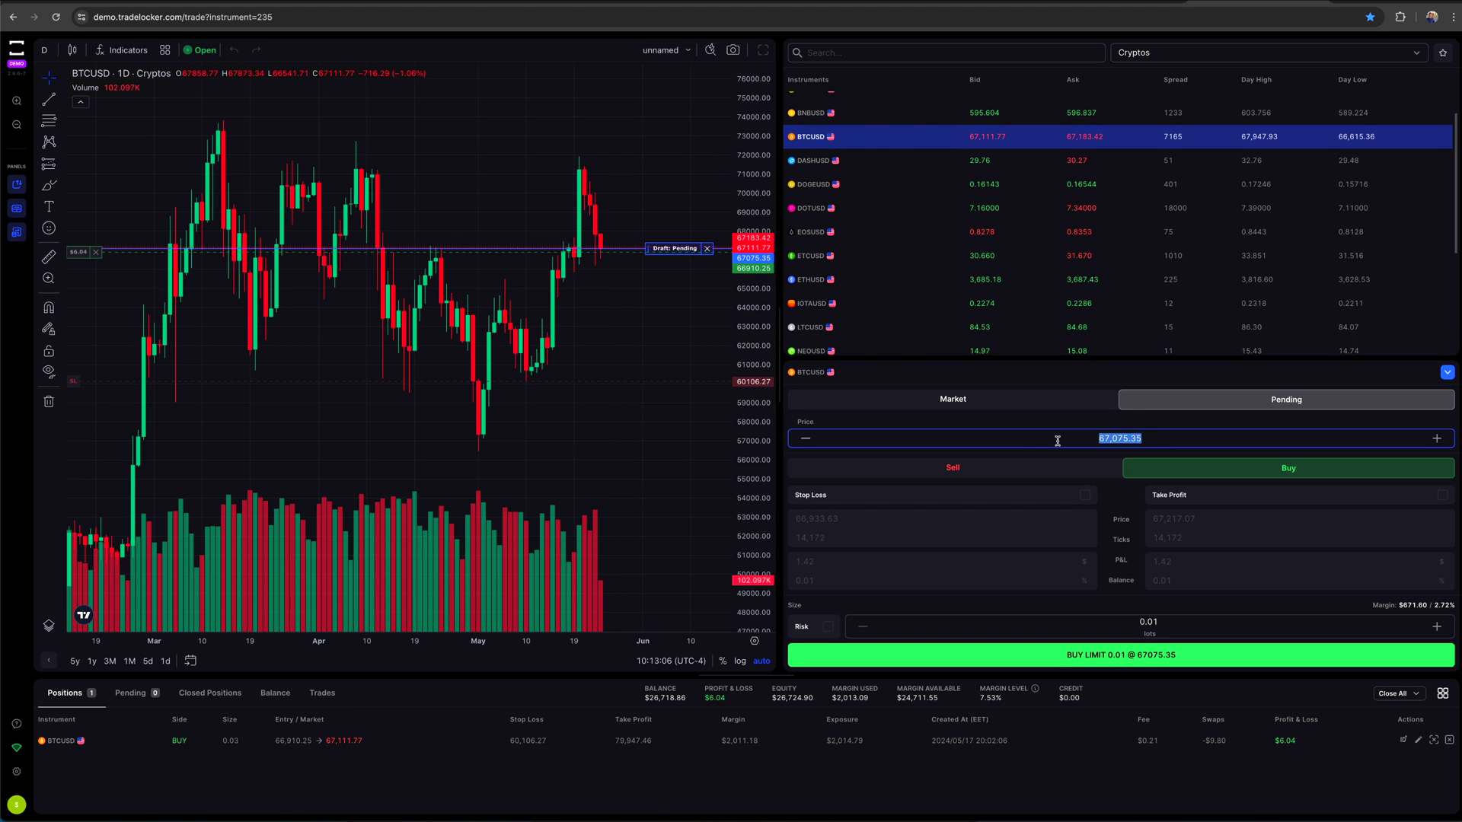
{"action": "type", "text": "72,"}
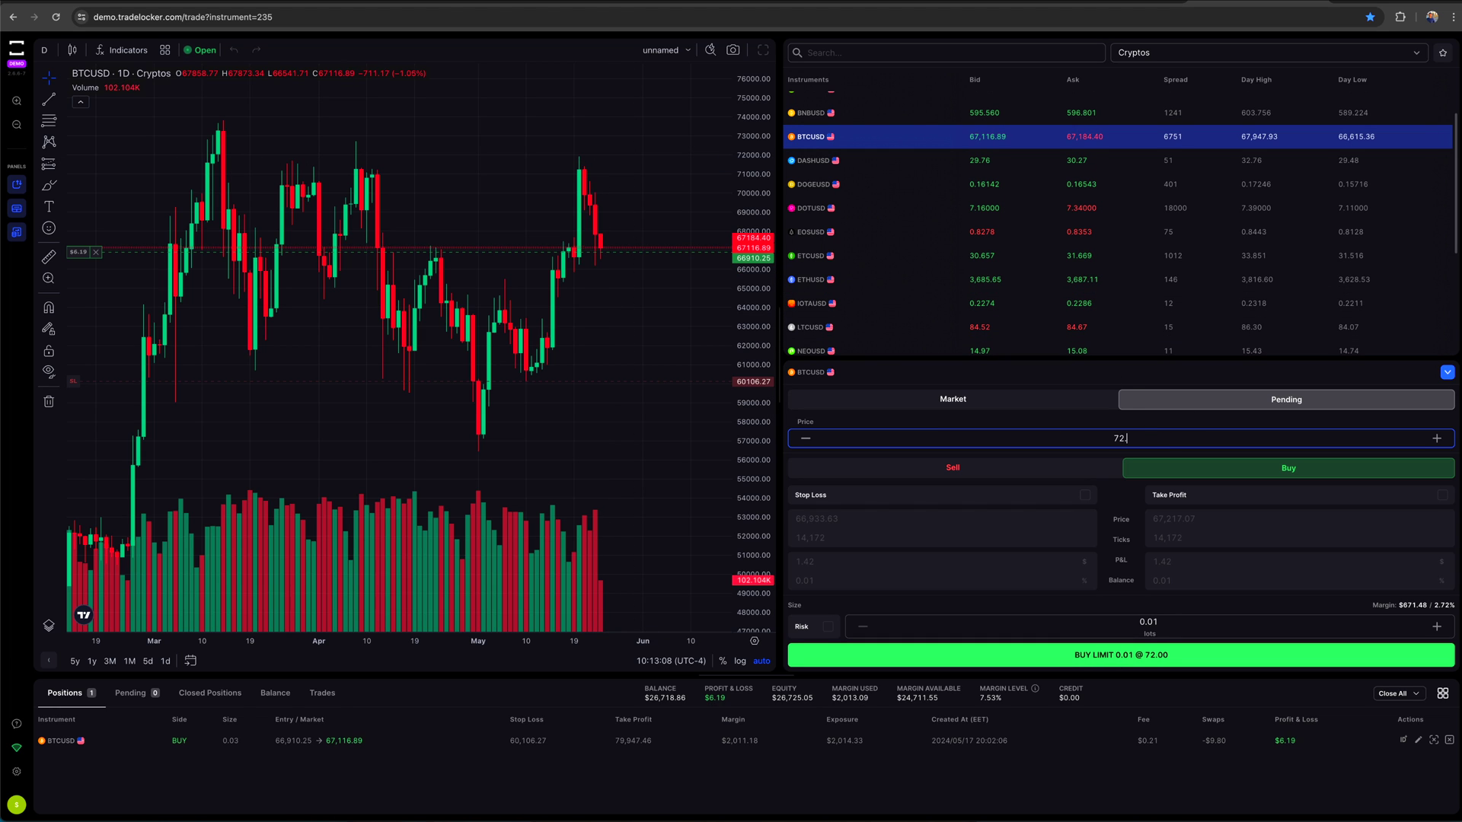
{"action": "type", "text": "000"}
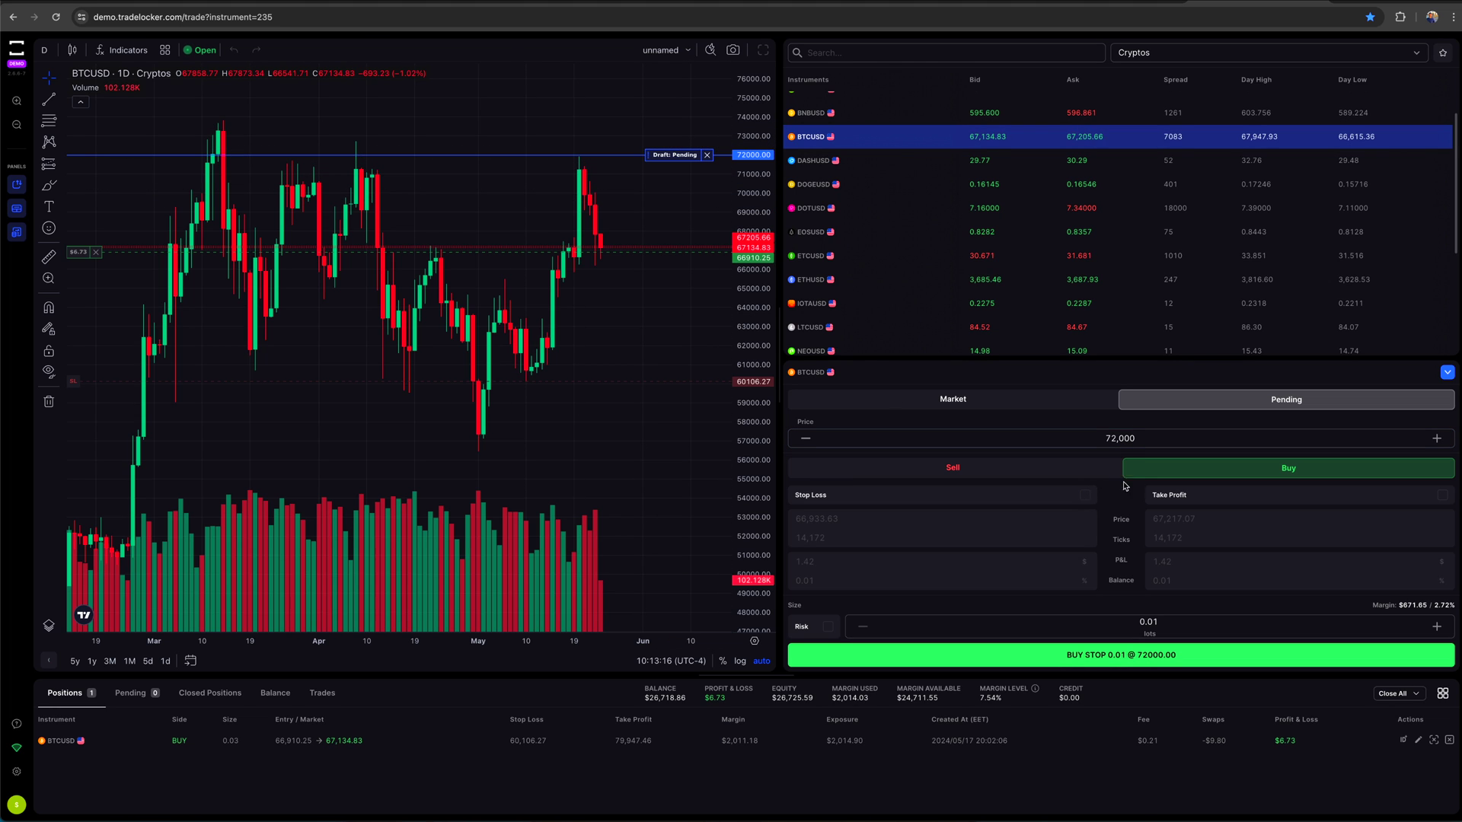
{"action": "left_click", "coordinate": [1163, 468]}
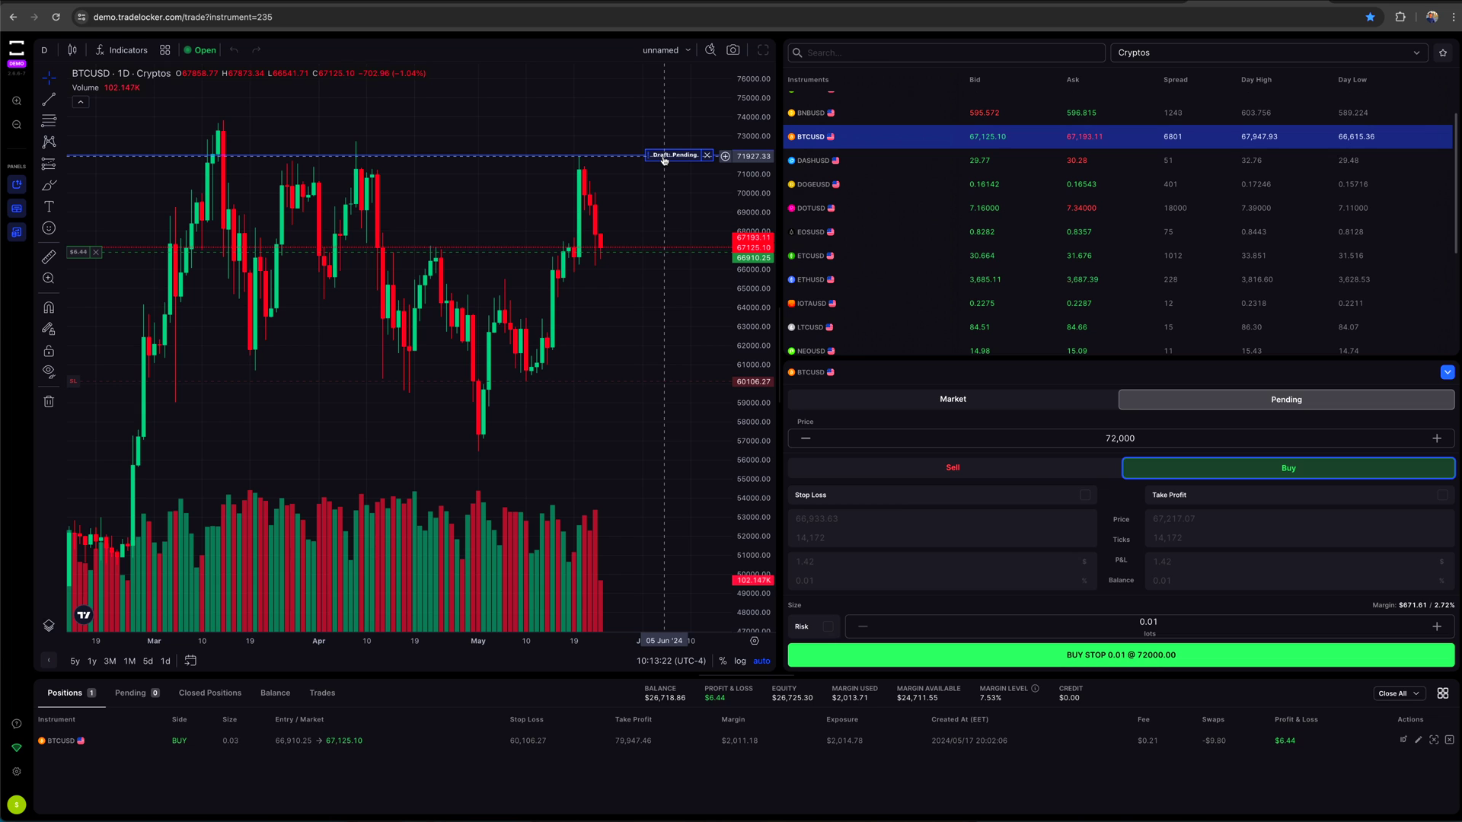
{"action": "left_click", "coordinate": [1086, 497]}
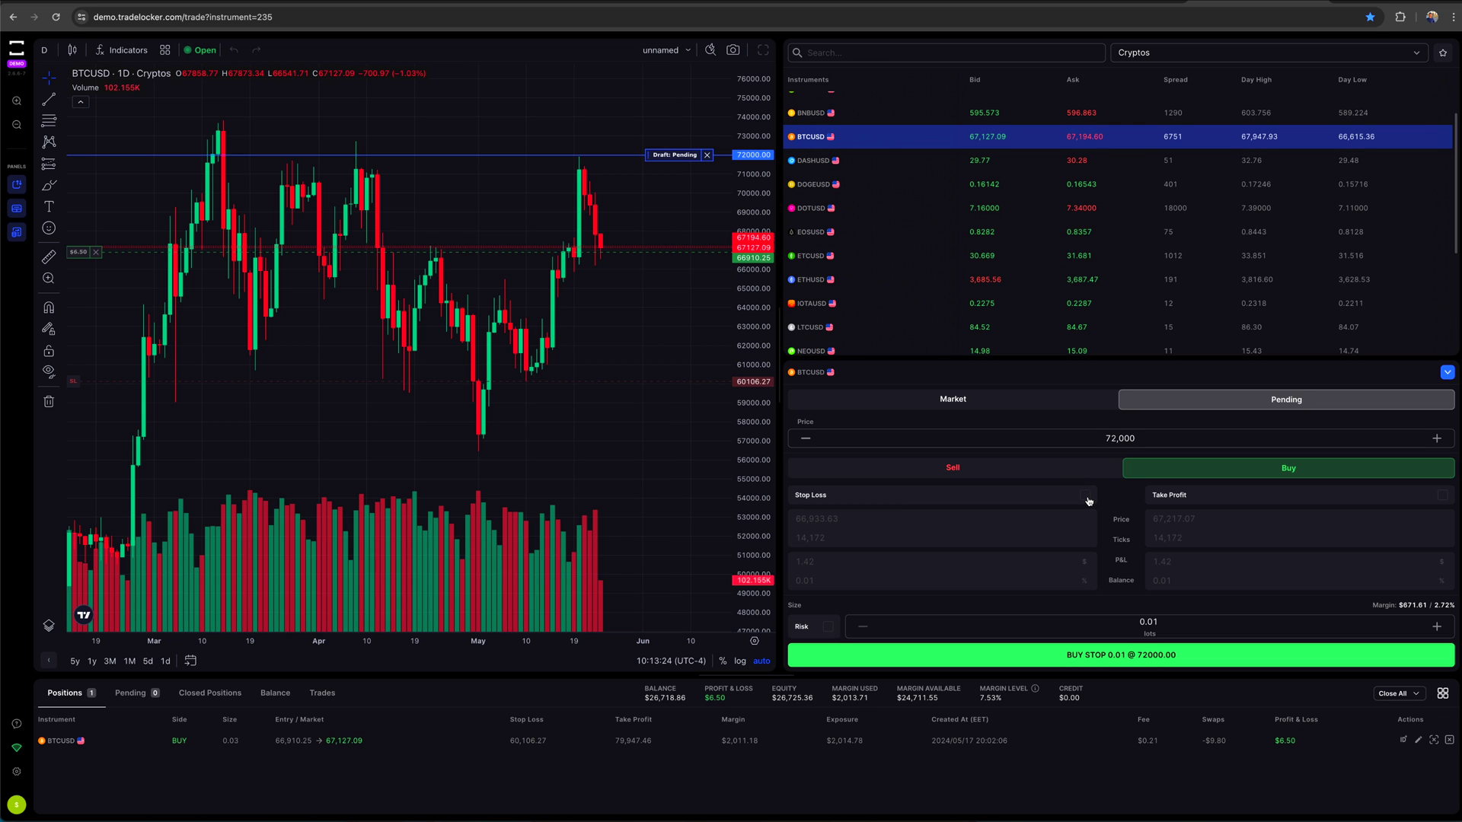
- Enable take profit at 72,141.72 on the pending buy stop, toggling sell and back to buy
{"action": "left_click", "coordinate": [1443, 496]}
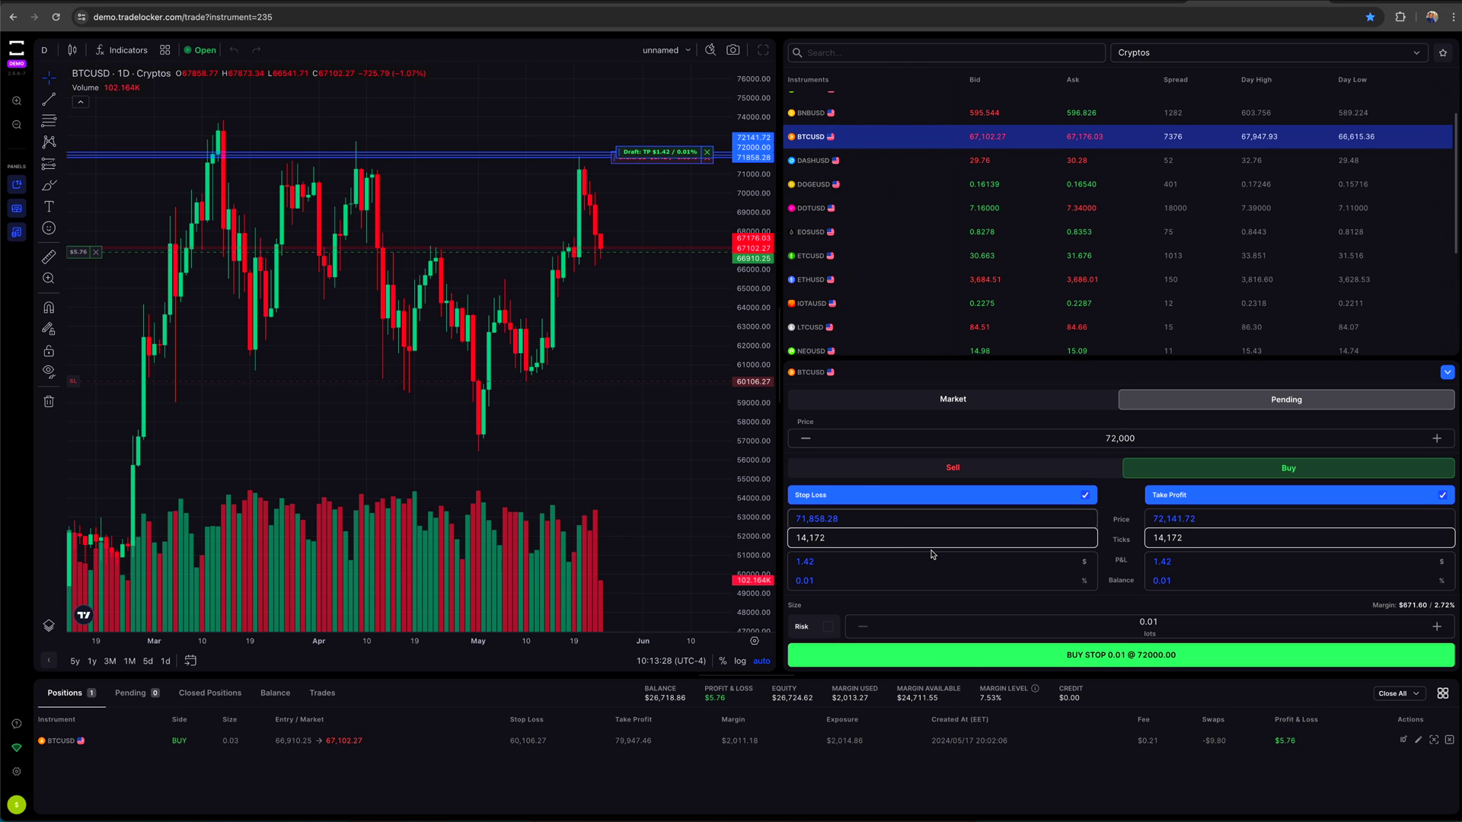
{"action": "left_click", "coordinate": [974, 469]}
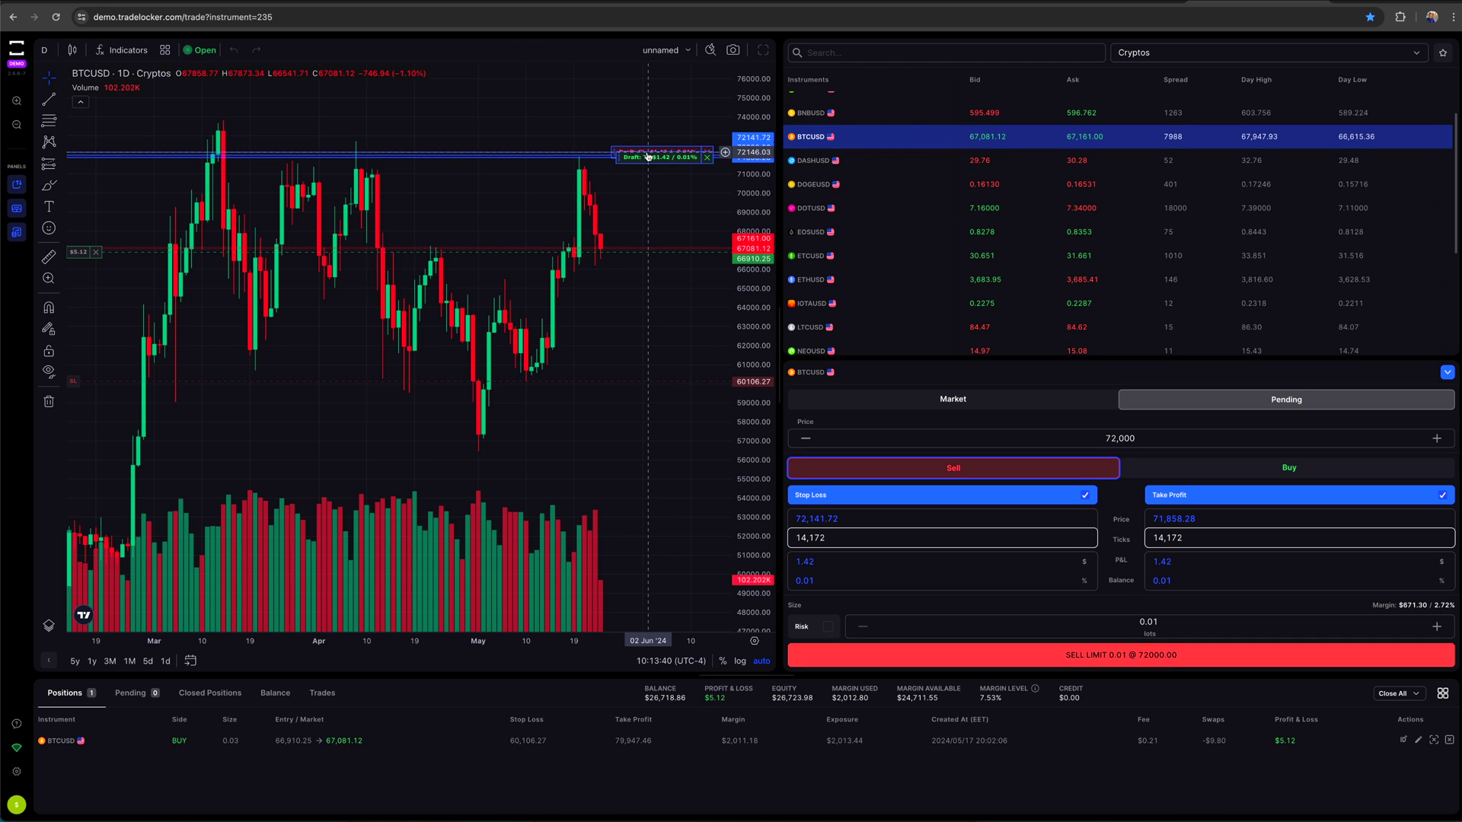
{"action": "left_click", "coordinate": [1293, 467]}
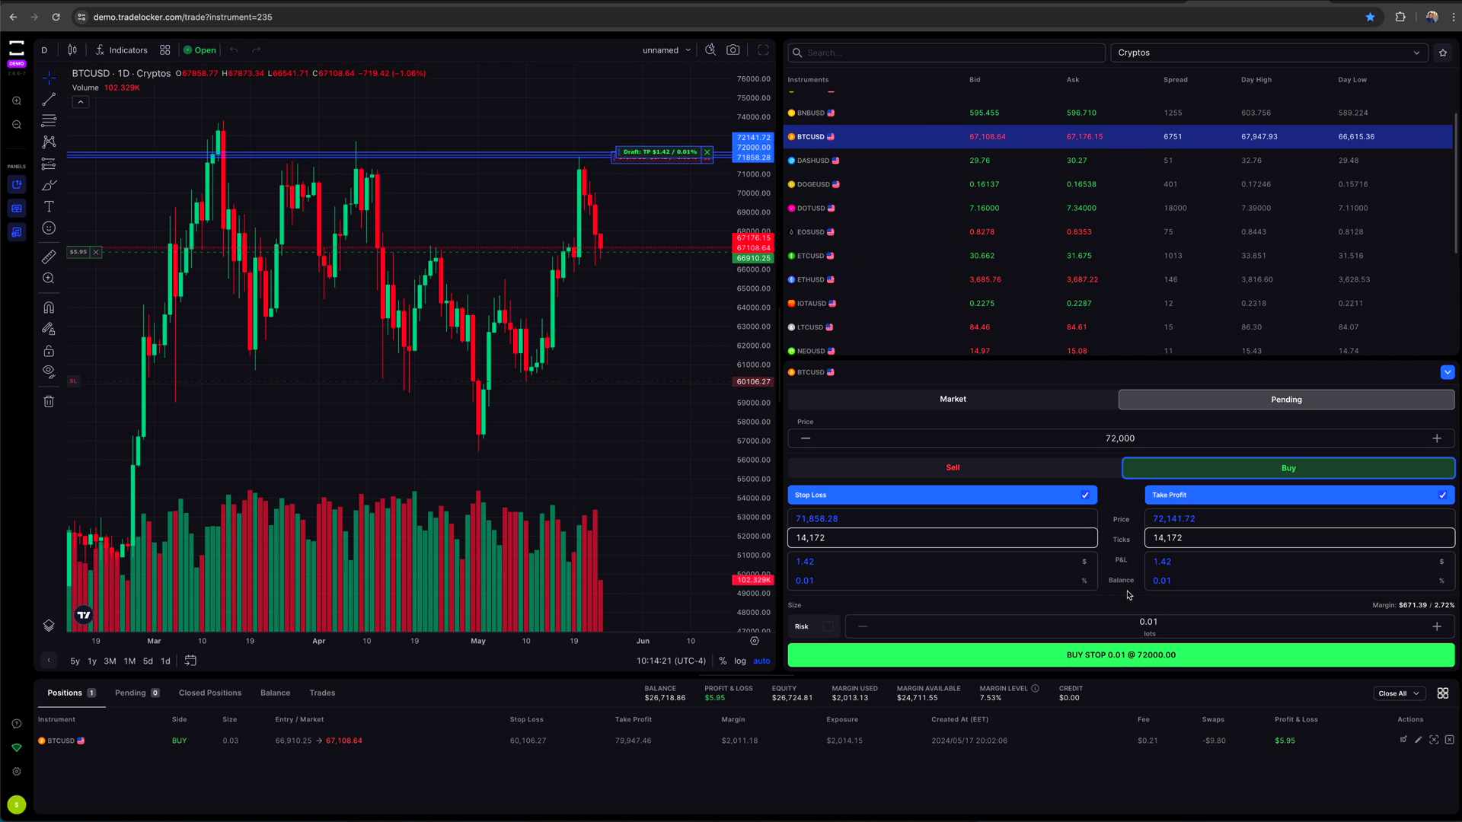
- Convert the order to a market buy and re-enable stop loss and take profit
{"action": "left_click", "coordinate": [1089, 499]}
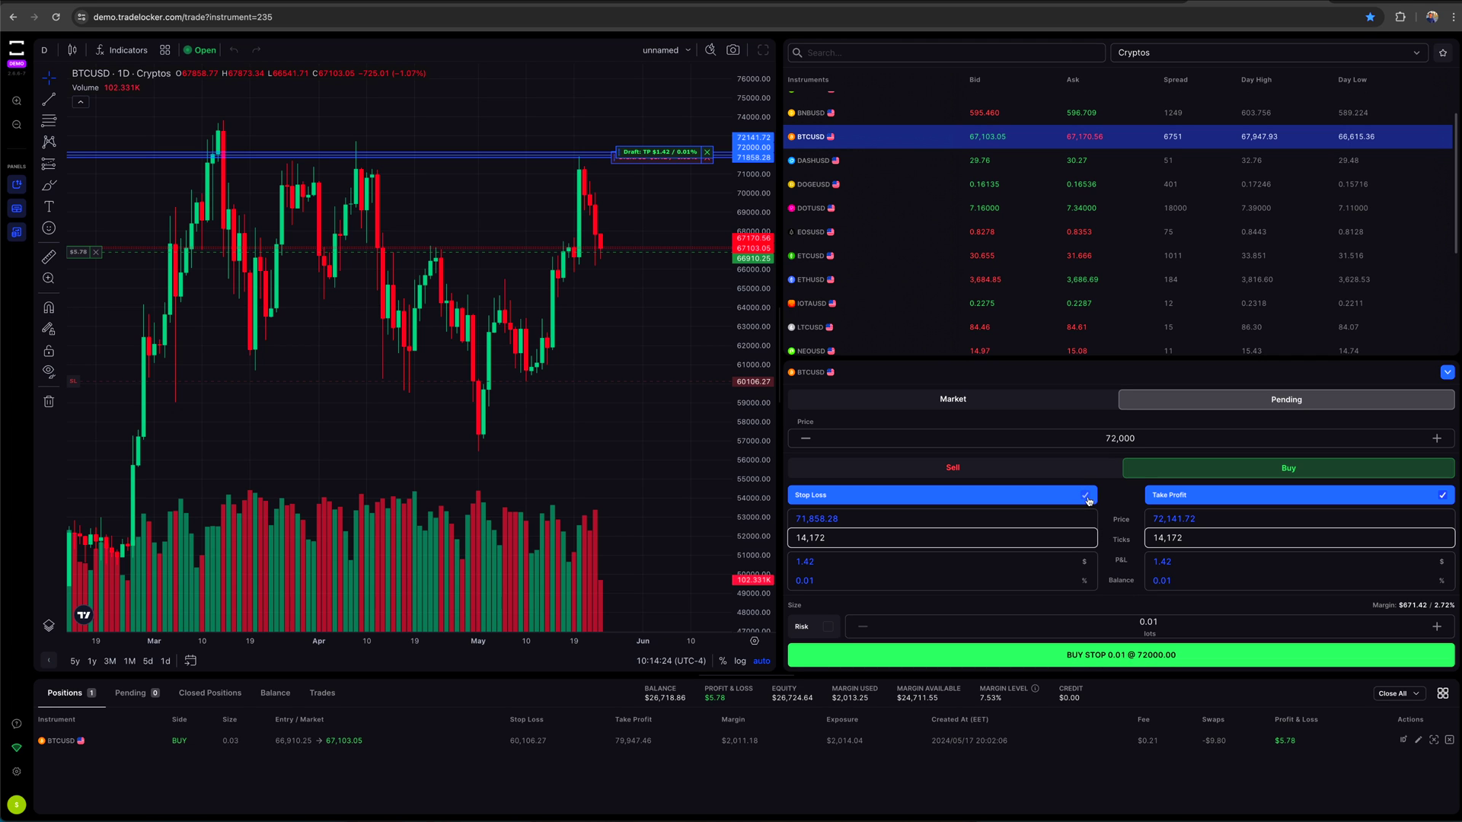
{"action": "left_click", "coordinate": [1442, 496]}
{"action": "left_click", "coordinate": [984, 402]}
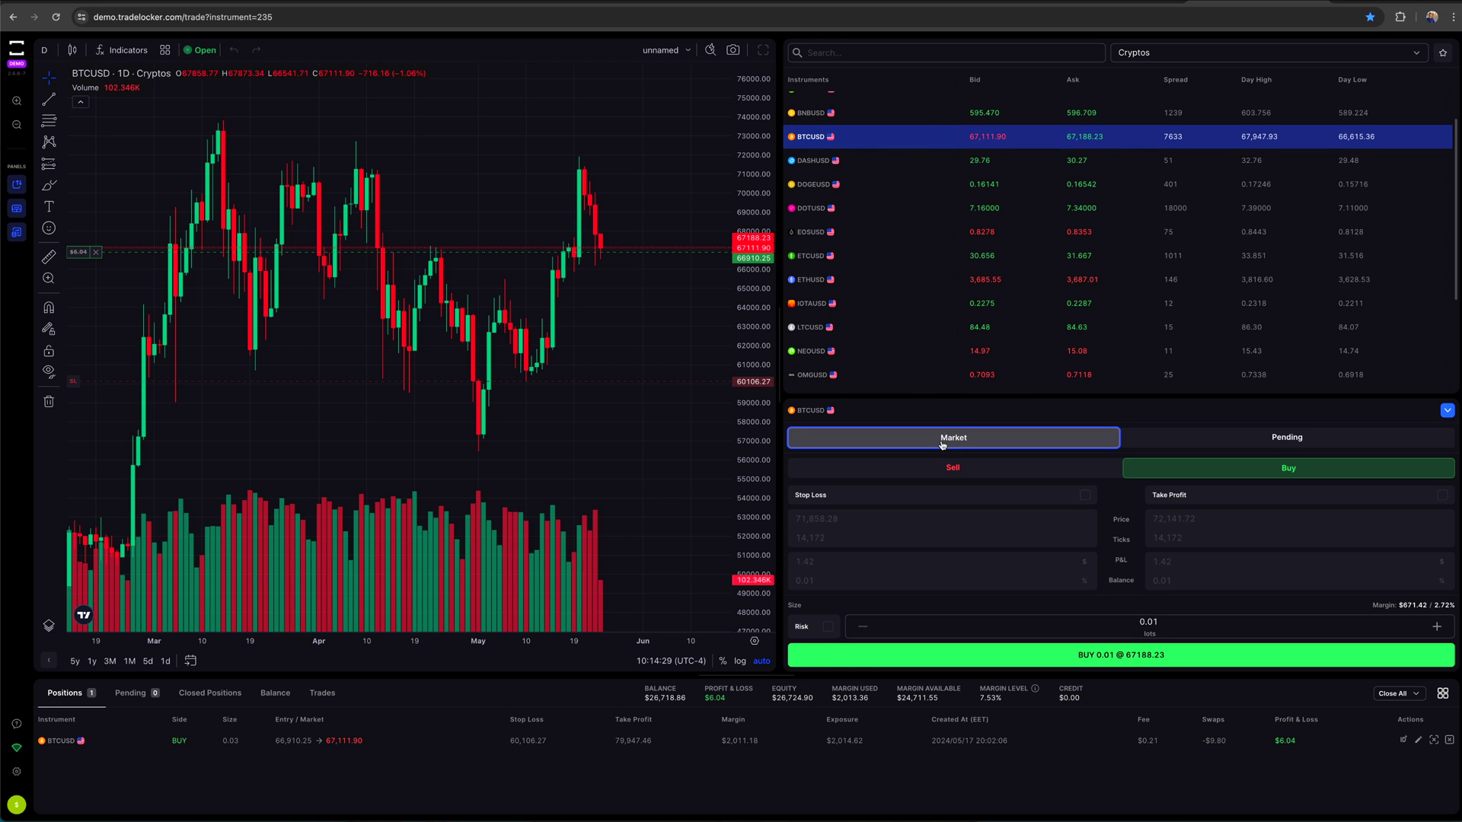
{"action": "left_click", "coordinate": [1088, 497]}
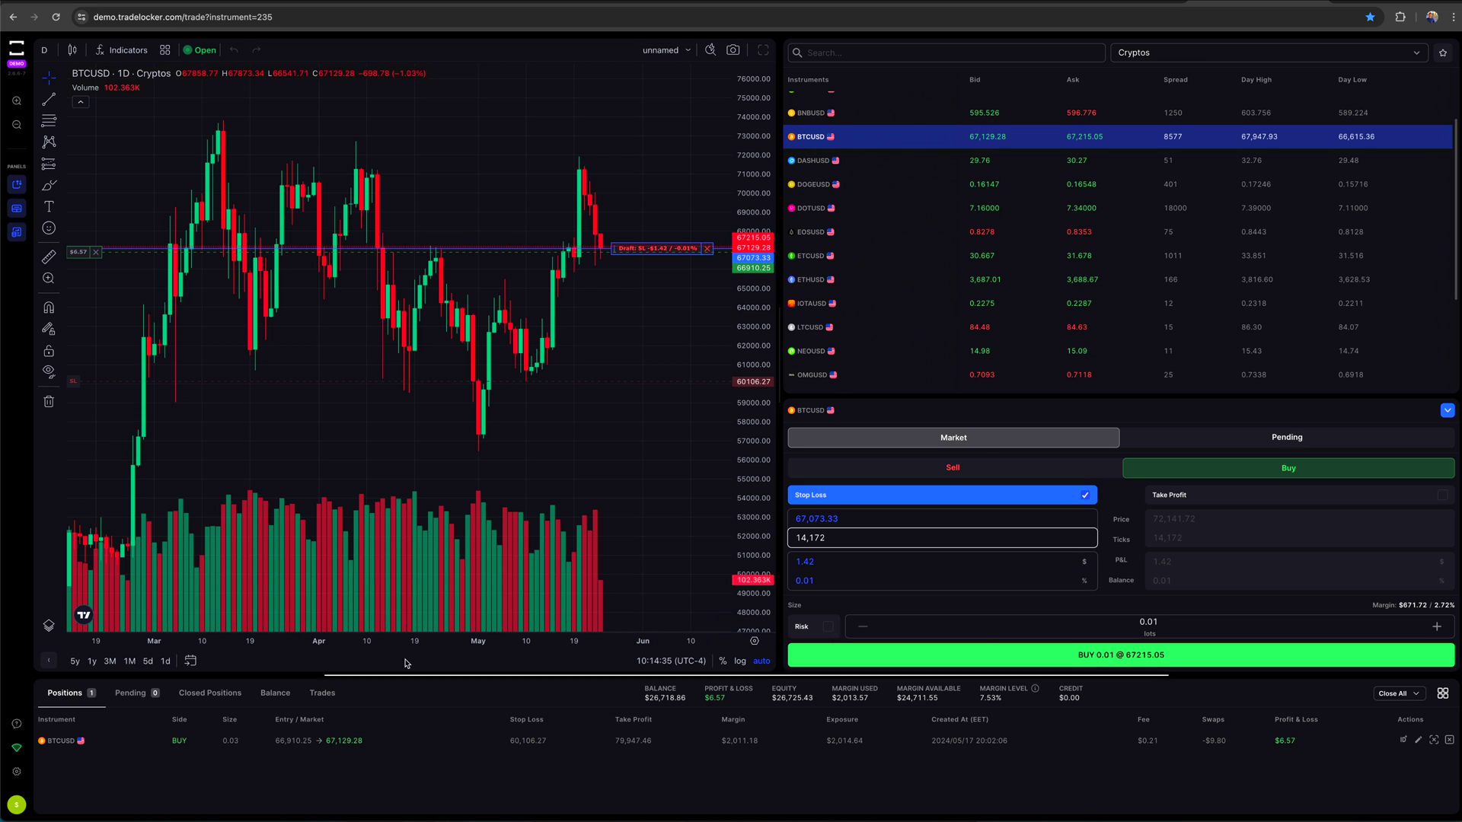
{"action": "left_click", "coordinate": [1443, 497]}
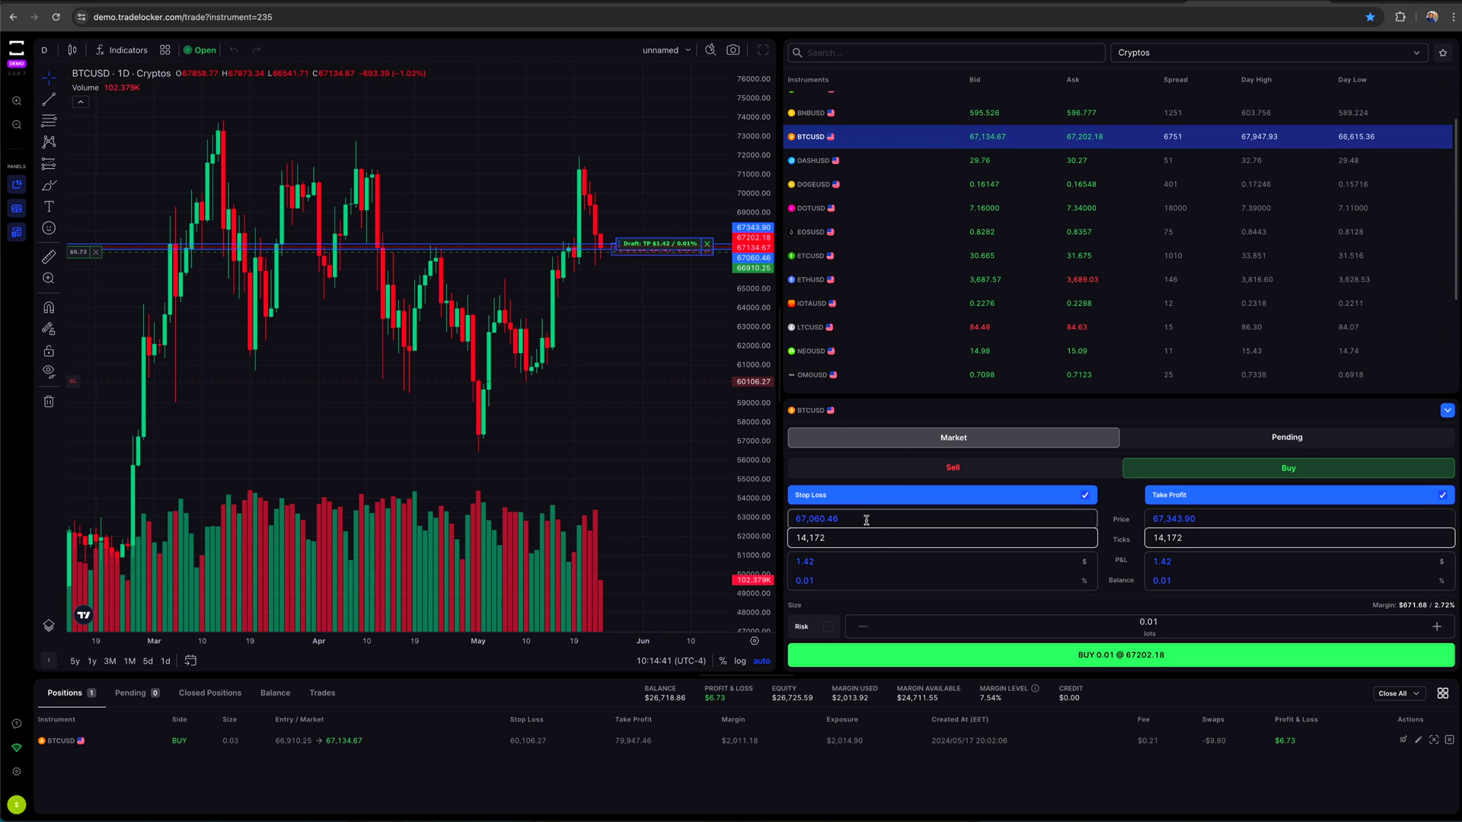
- Go through the stop loss price, ticks (12,666), P&L ($1.27) and percentage fields
{"action": "left_click", "coordinate": [830, 517]}
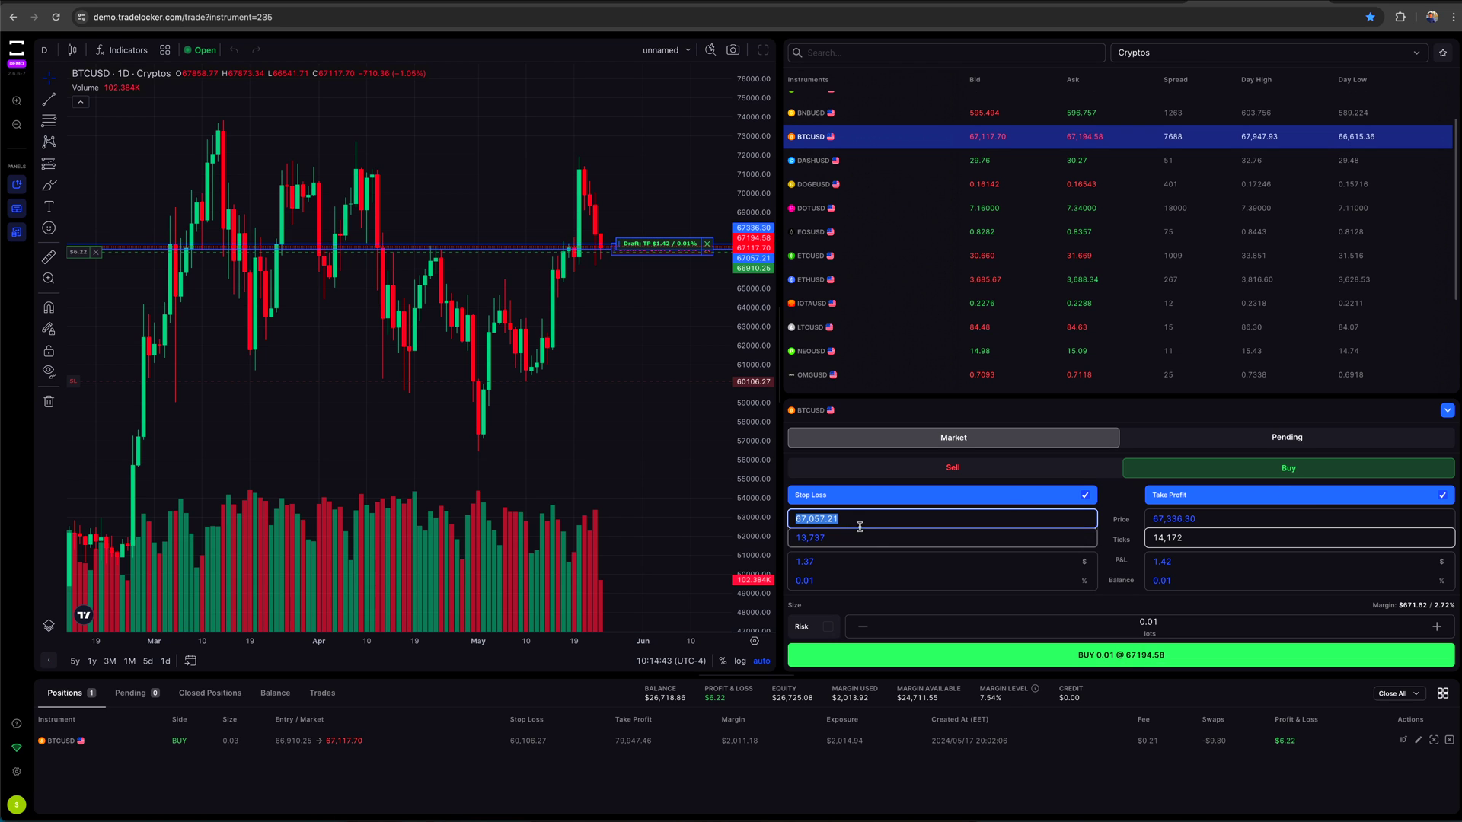
{"action": "left_click", "coordinate": [853, 519]}
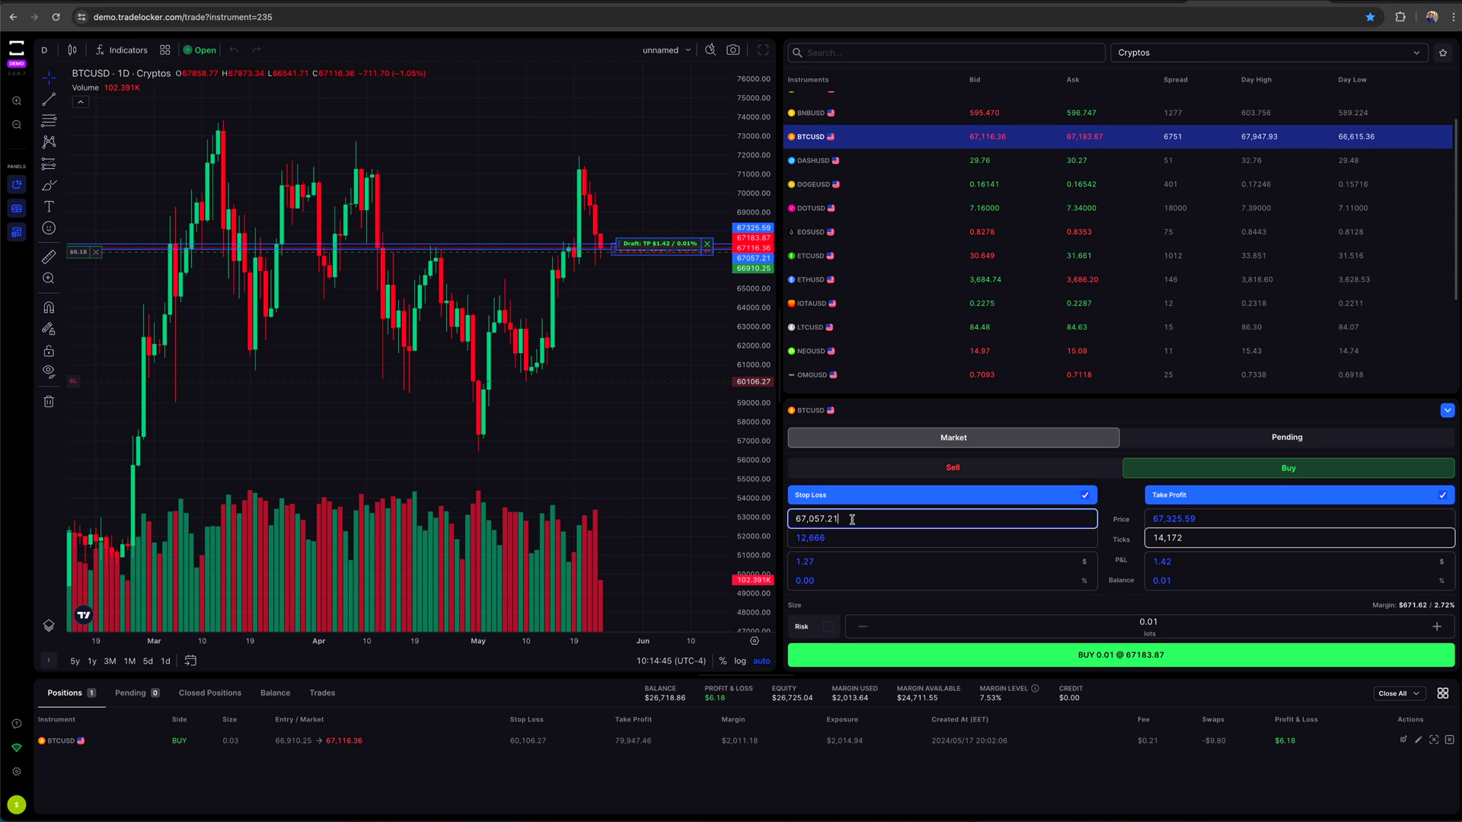
{"action": "left_click", "coordinate": [849, 538]}
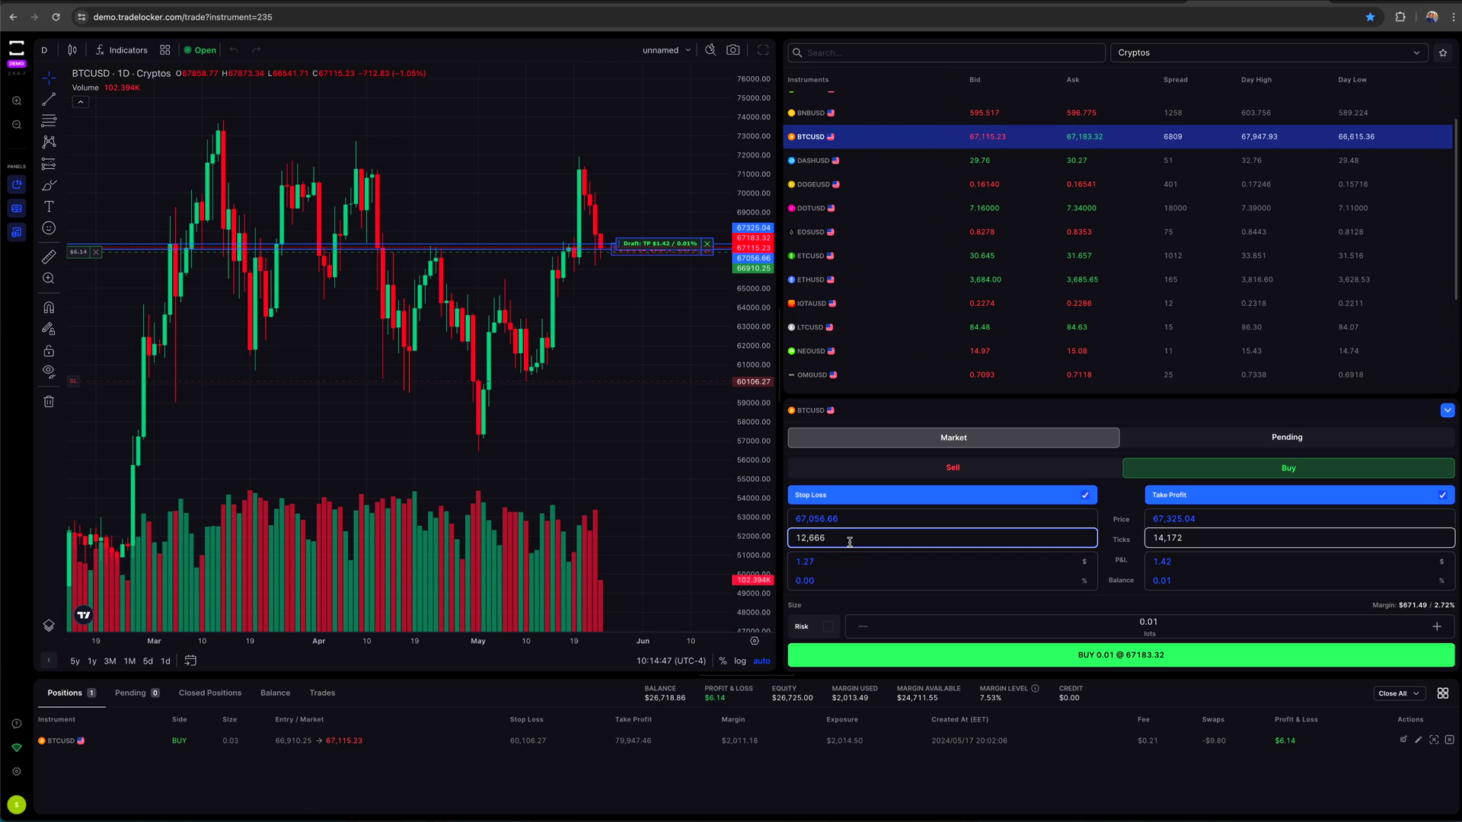
{"action": "left_click", "coordinate": [845, 562]}
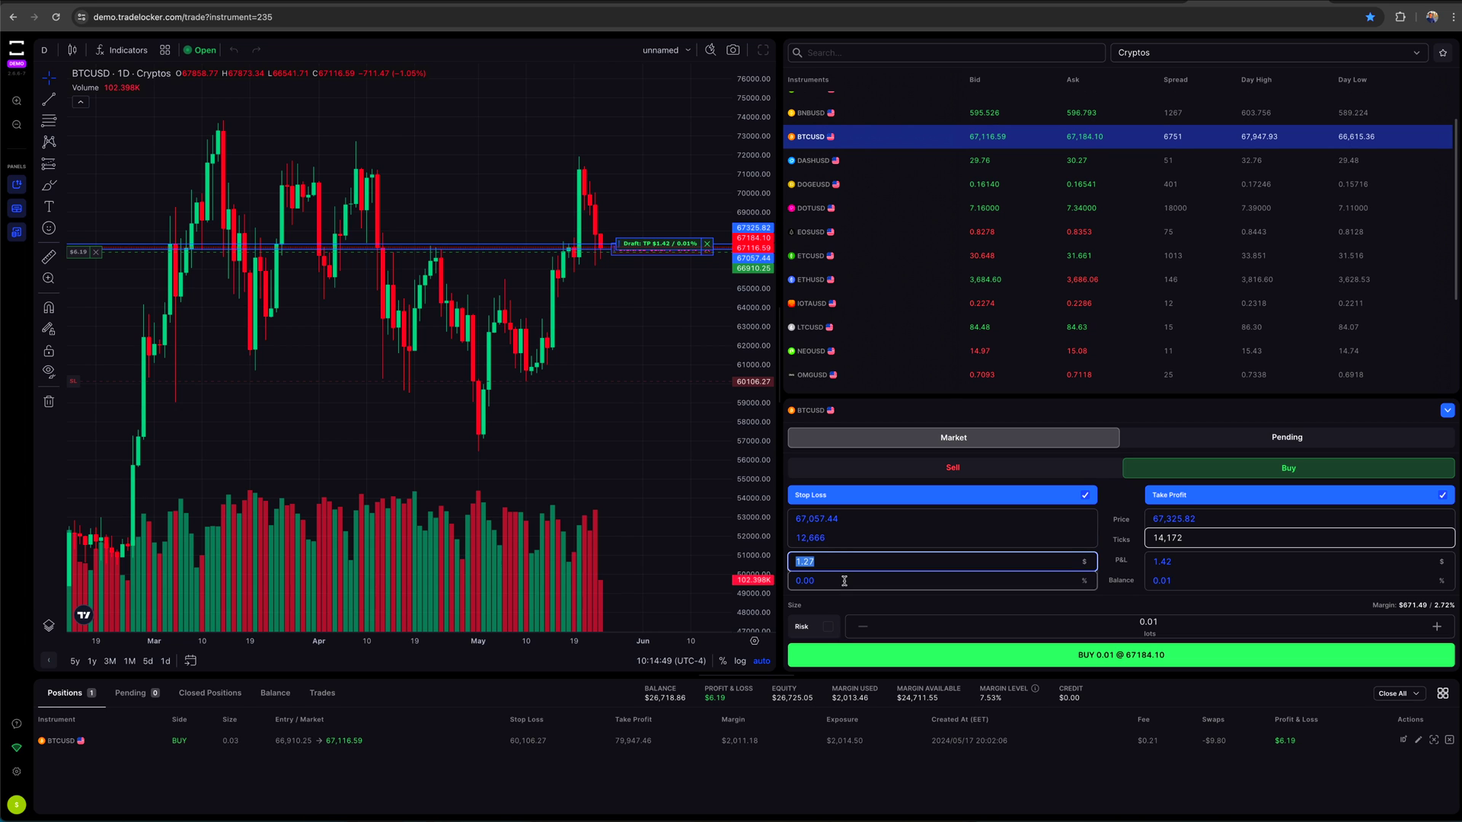
{"action": "left_click", "coordinate": [842, 583]}
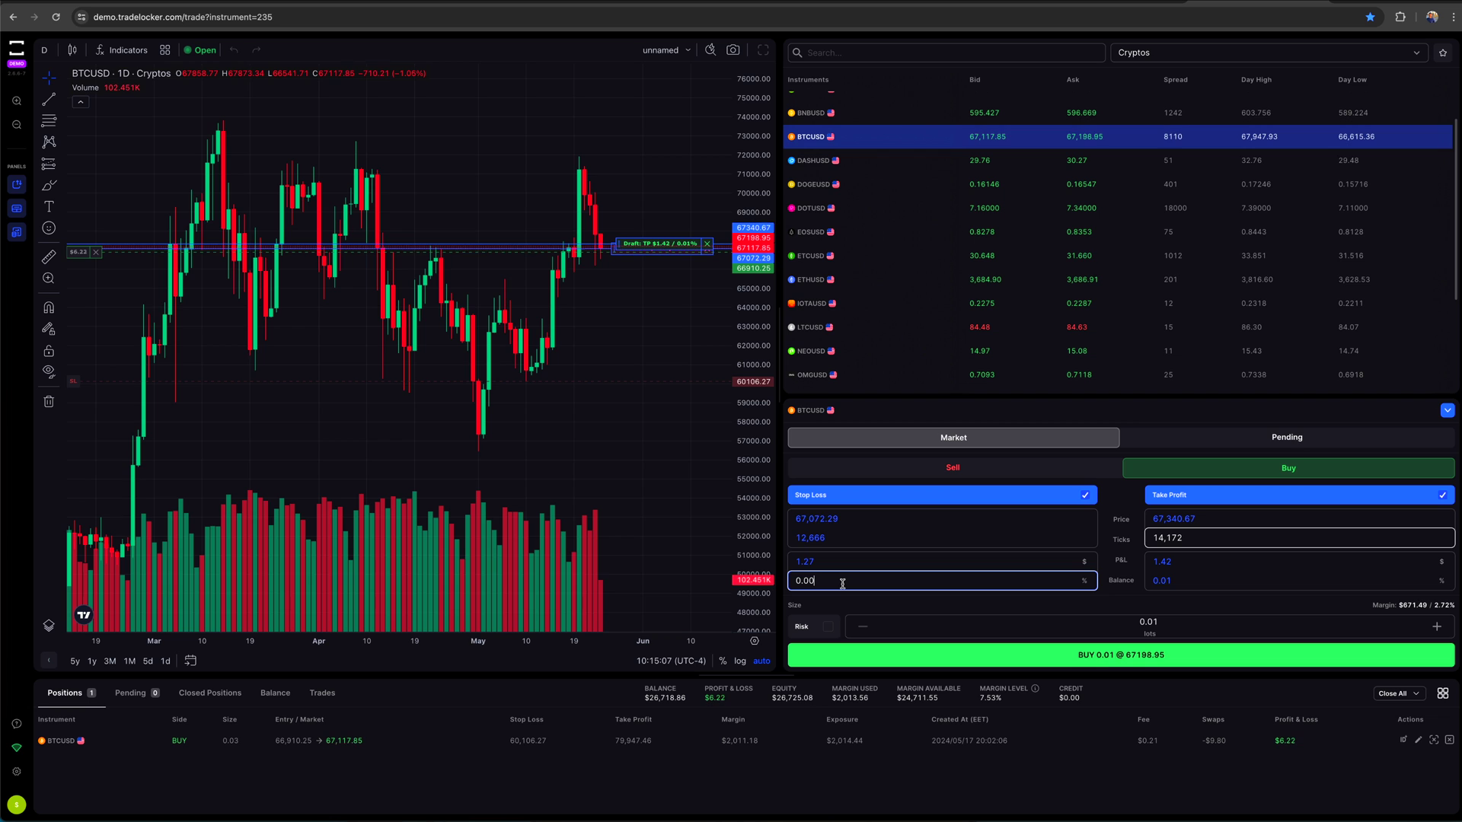
{"action": "left_click", "coordinate": [49, 163]}
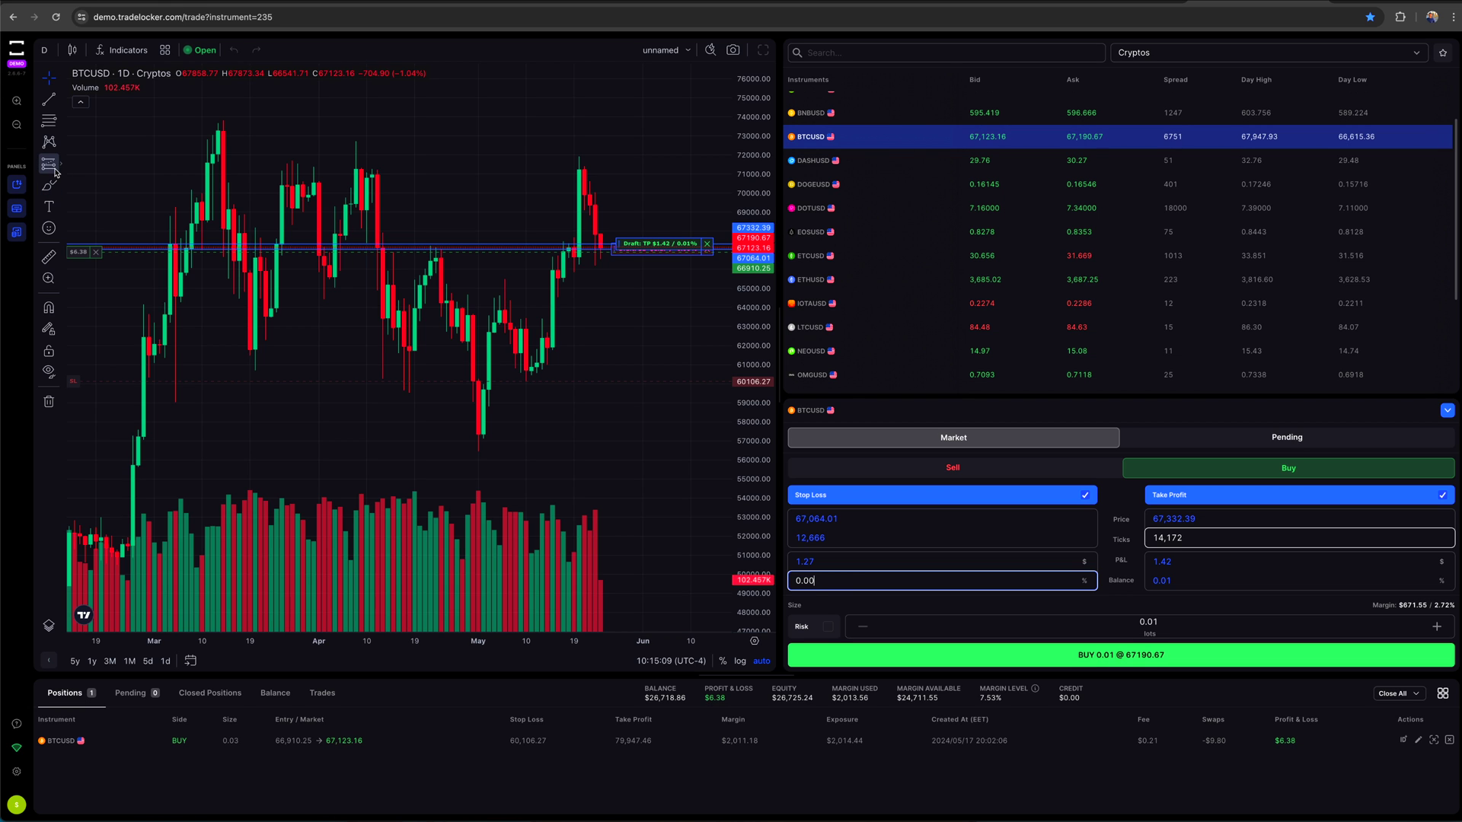
{"action": "left_click", "coordinate": [611, 241]}
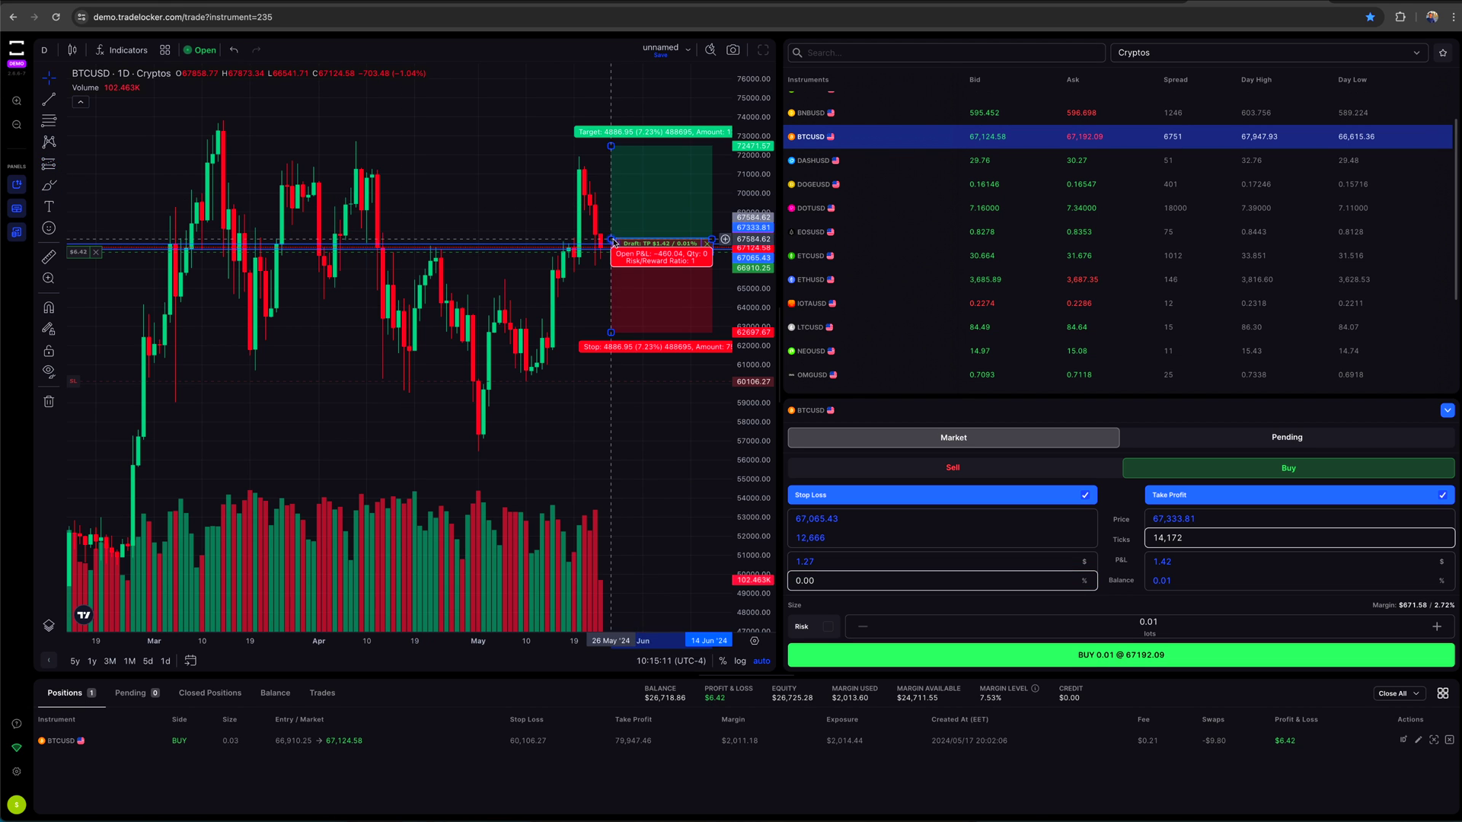
{"action": "left_click_drag", "start_coordinate": [610, 332], "coordinate": [596, 382]}
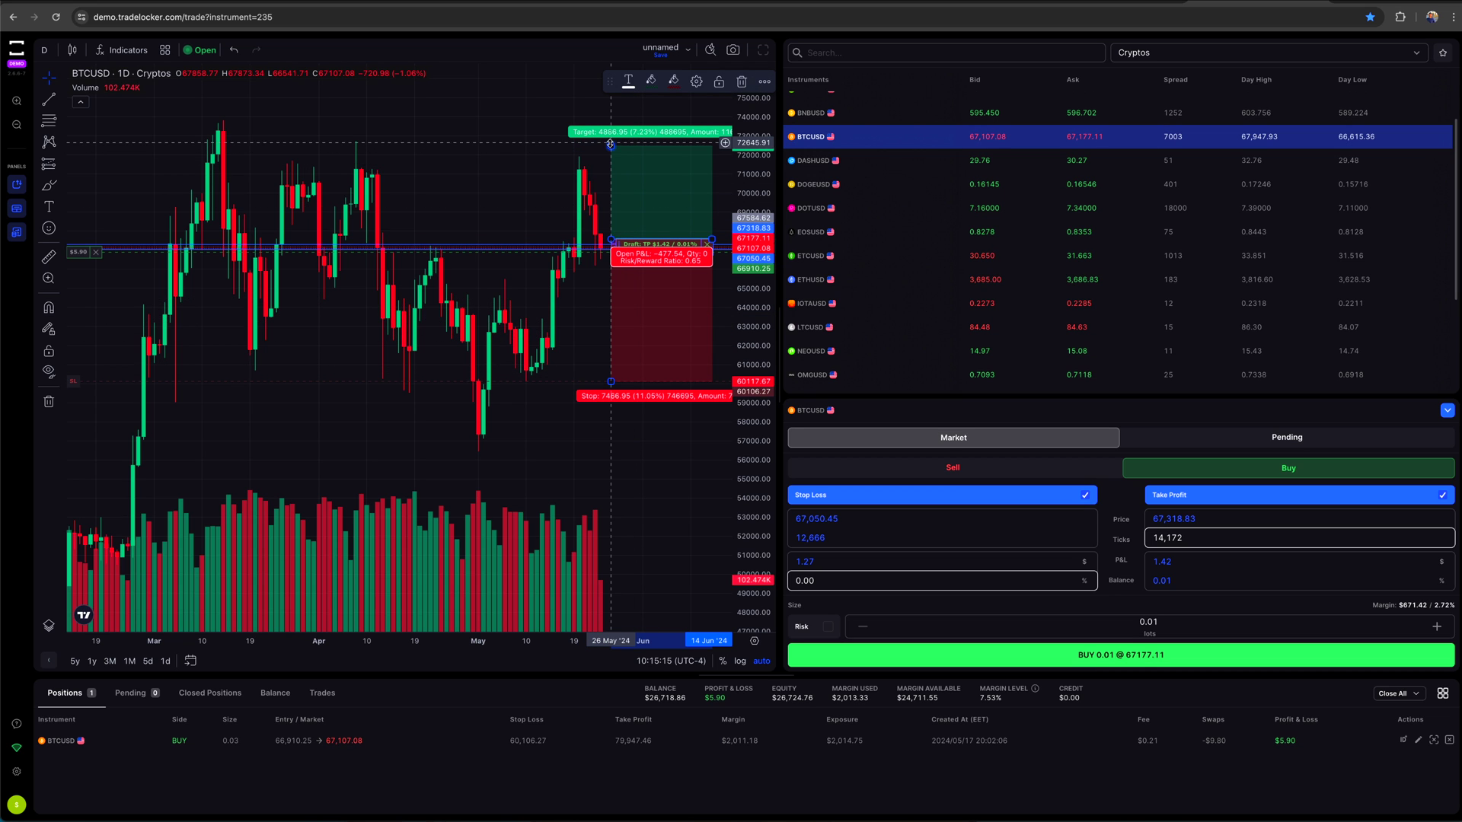
{"action": "left_click_drag", "start_coordinate": [611, 145], "coordinate": [611, 105]}
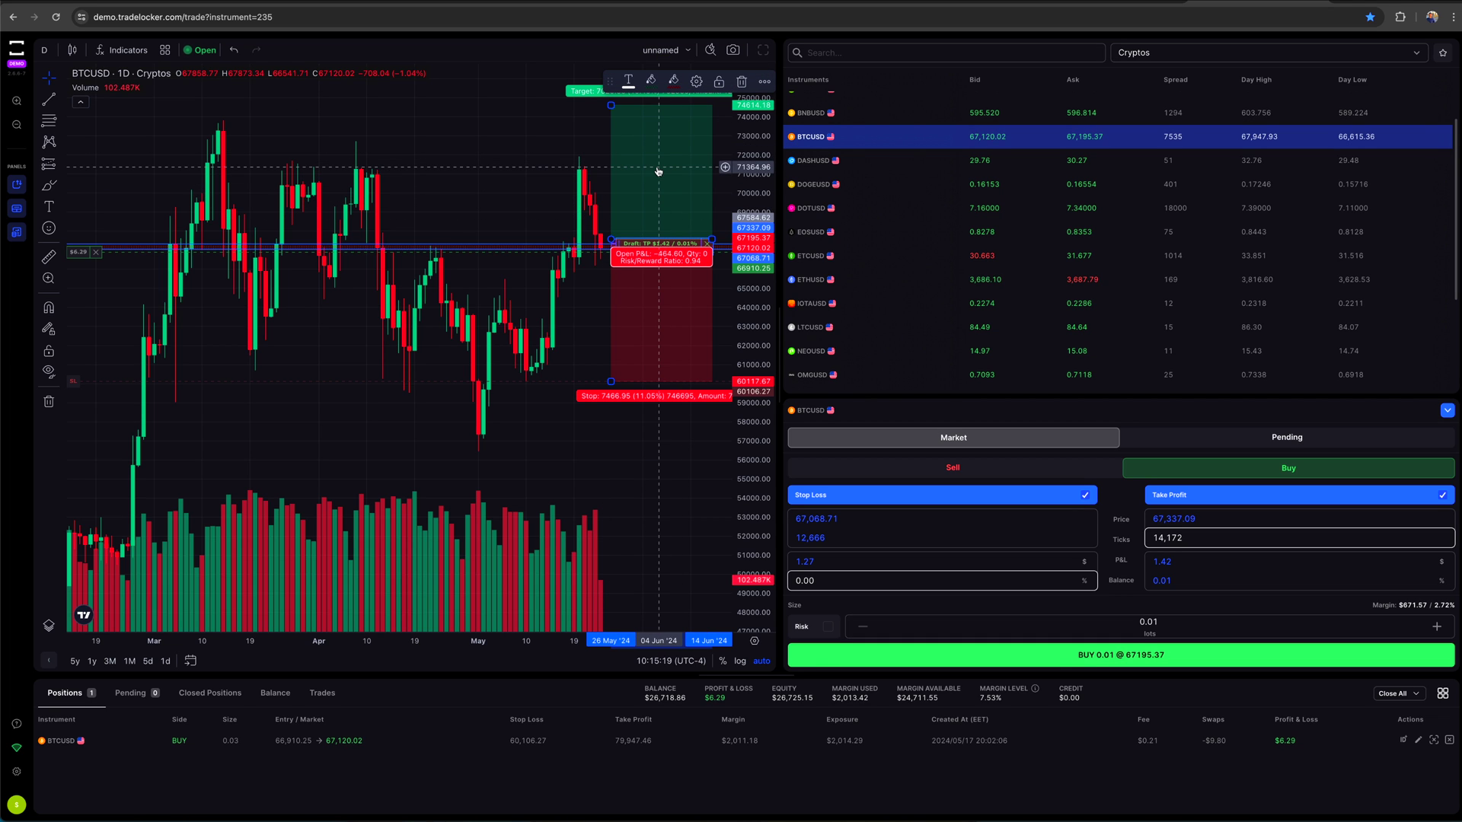
{"action": "key", "text": "Delete"}
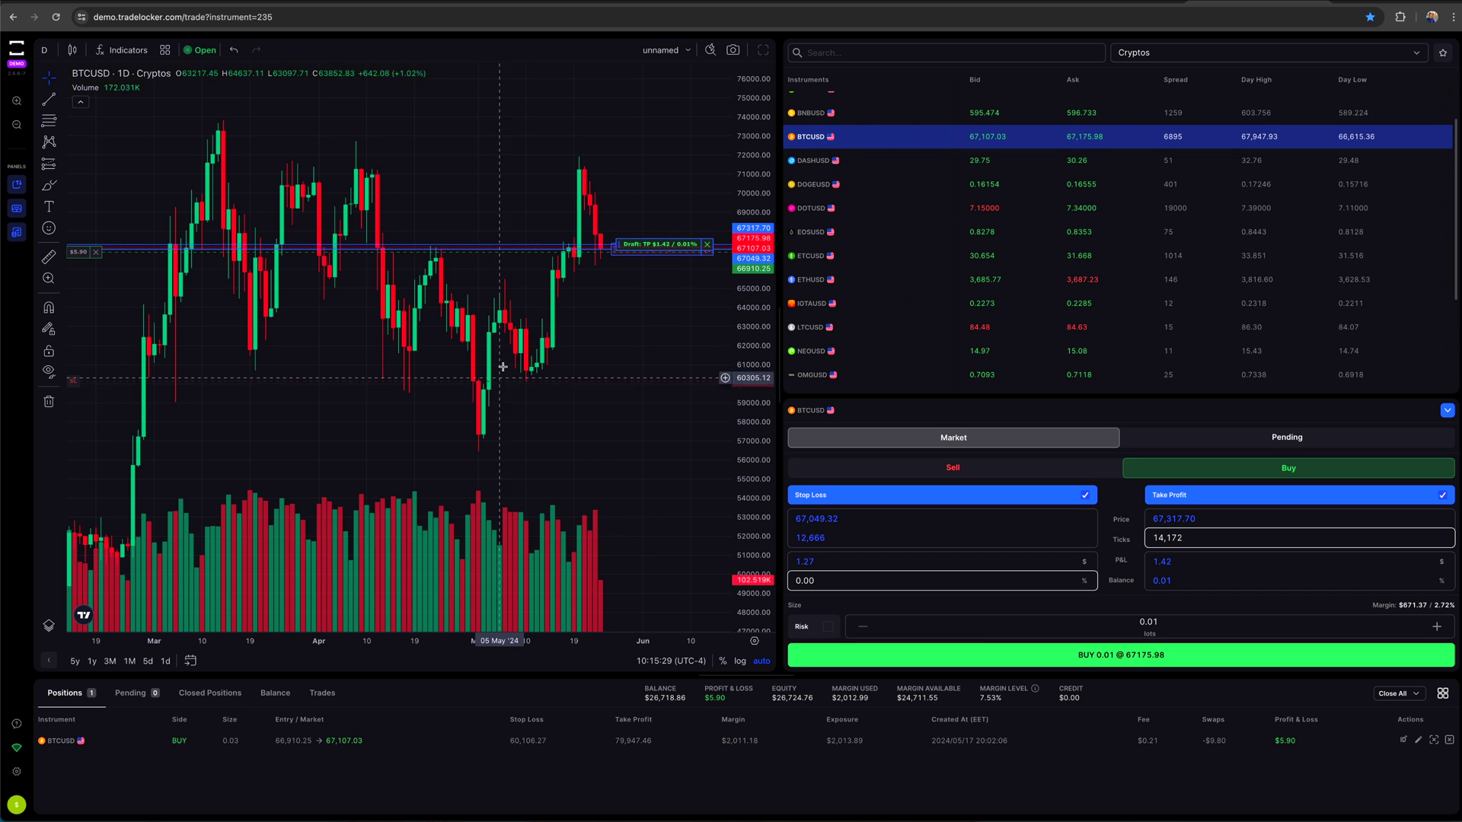
- Replace the market order's stop loss price with 60,000, risking about $71.74 on 0.01 lots
{"action": "left_click", "coordinate": [892, 518]}
{"action": "double_click", "coordinate": [891, 518]}
{"action": "type", "text": "60"}
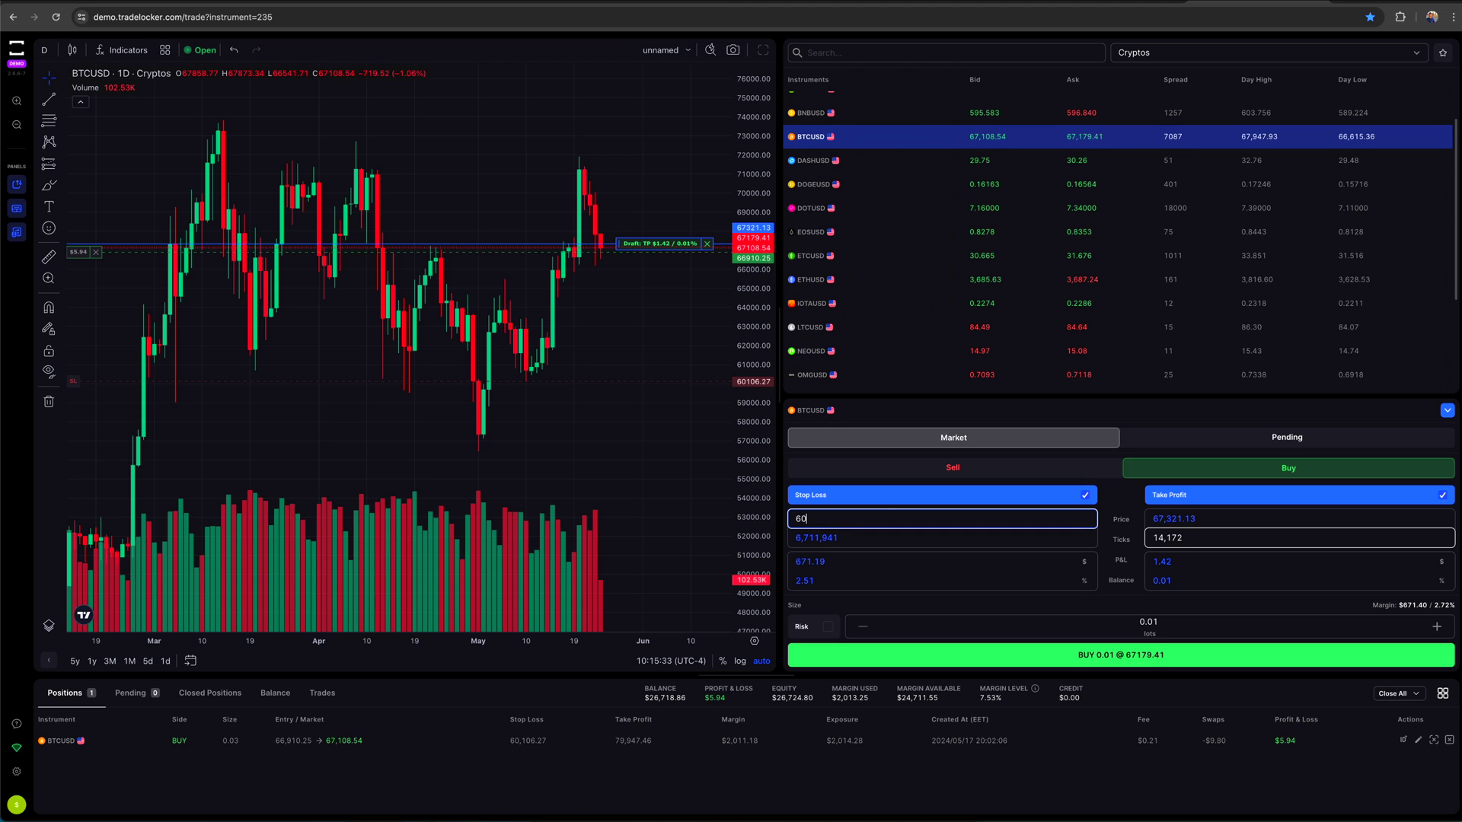
{"action": "type", "text": ".00"}
{"action": "key", "text": "BackSpace"}
{"action": "key", "text": "BackSpace"}
{"action": "type", "text": "000"}
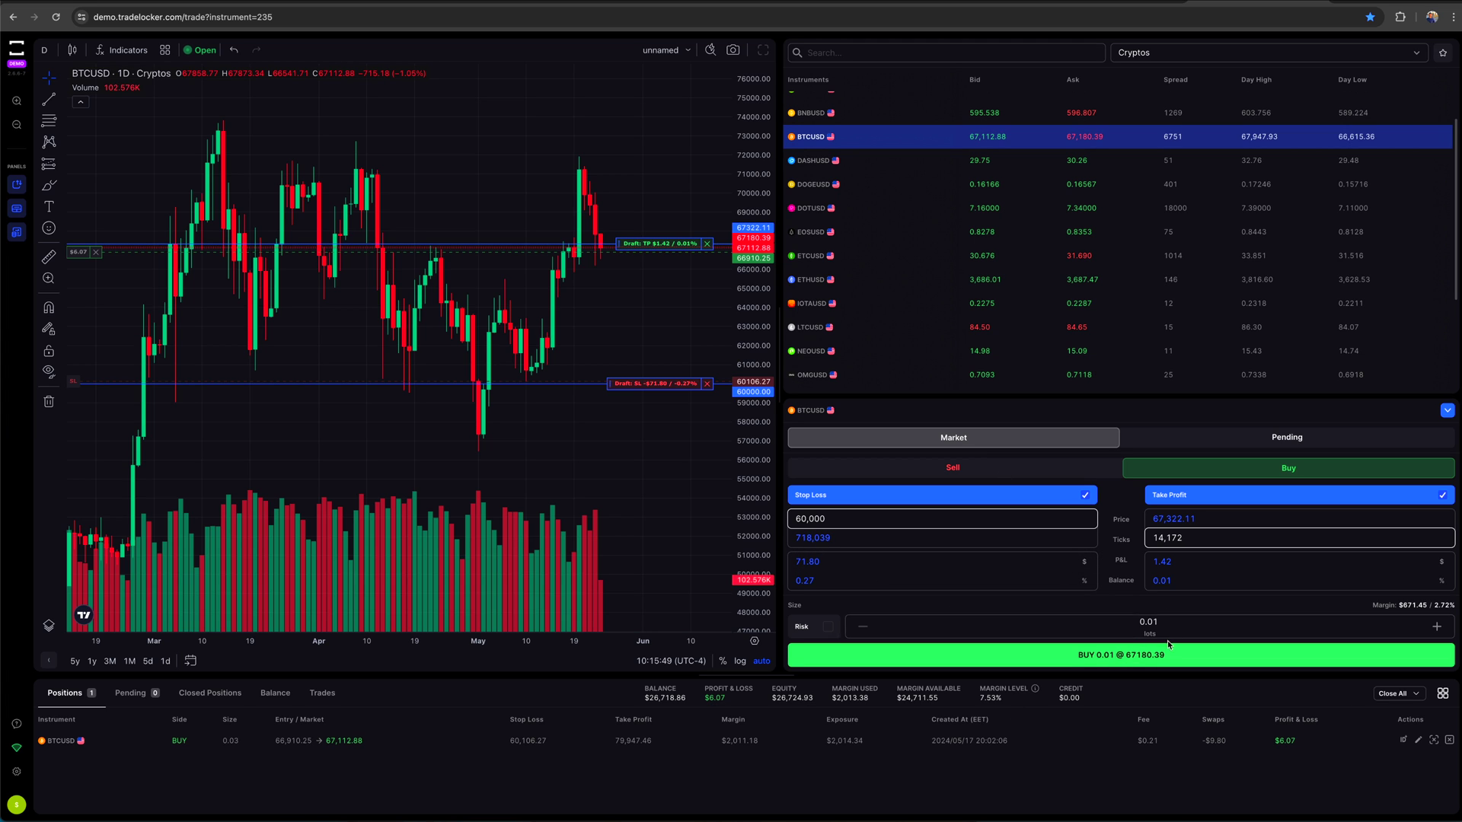
{"action": "double_click", "coordinate": [1140, 622]}
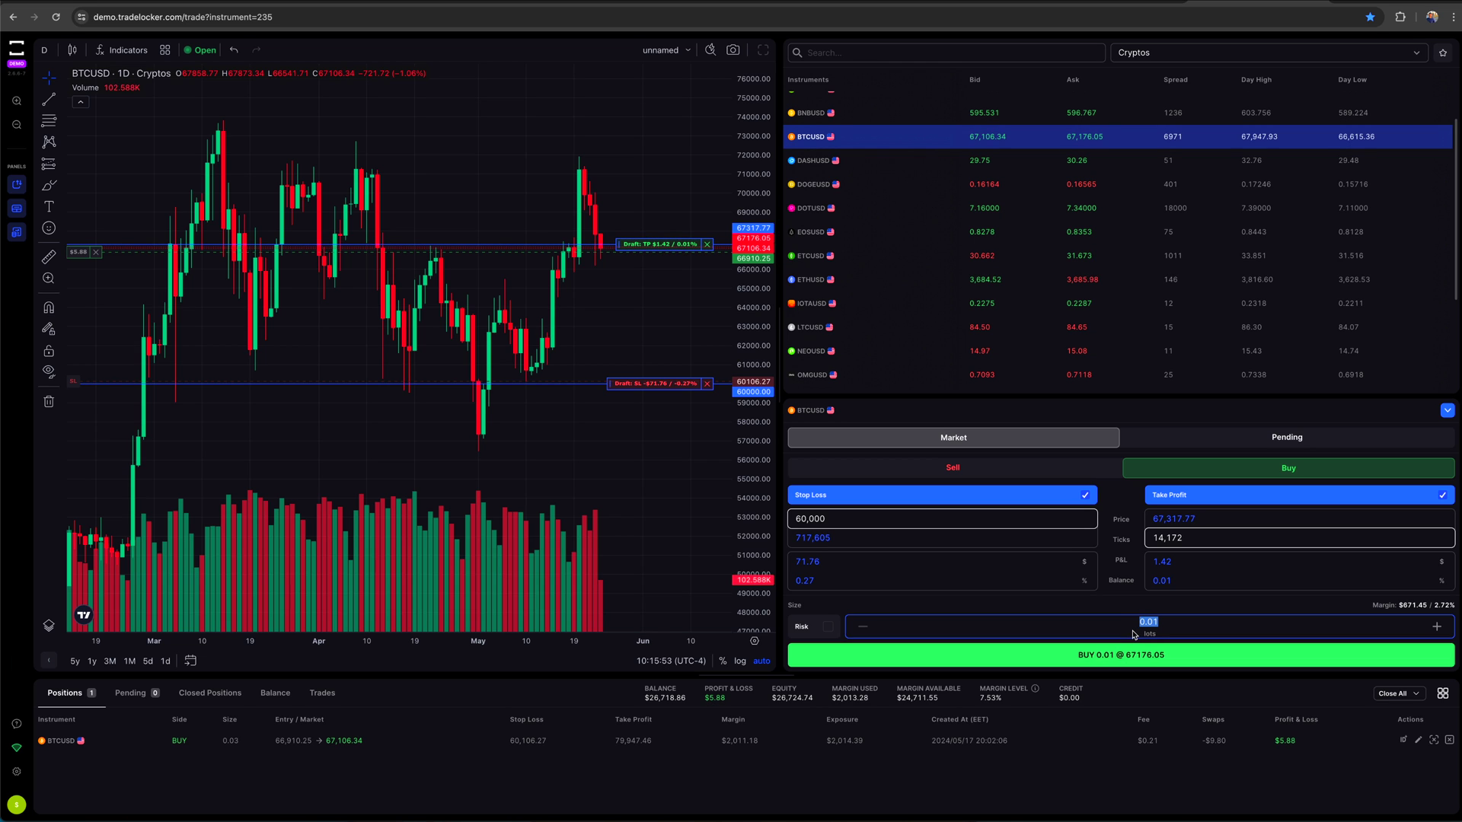
- Change the take profit from 75,000 to 80,000 and step the order size up to 0.03 lots
{"action": "left_click", "coordinate": [1074, 518]}
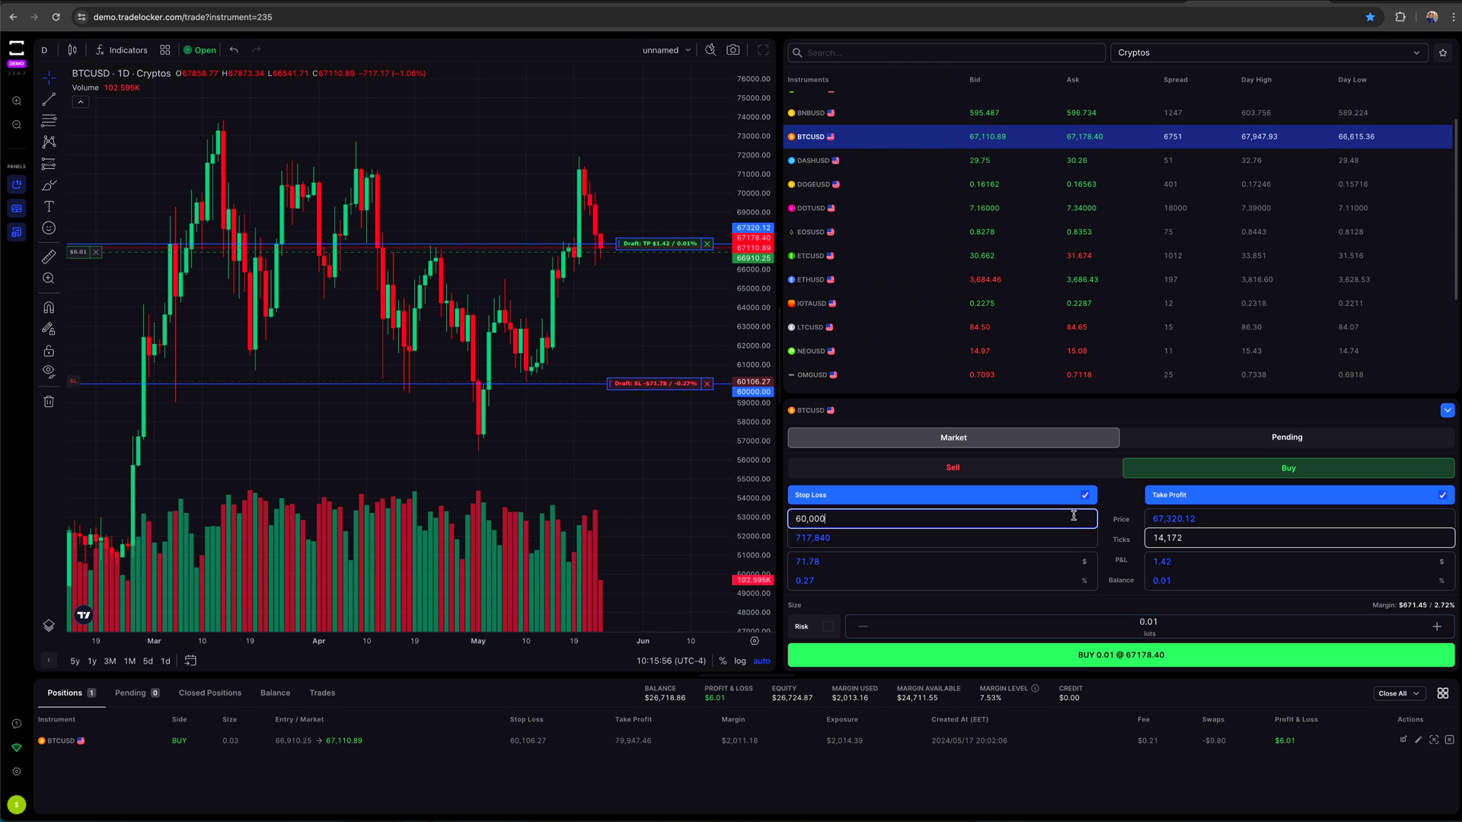
{"action": "left_click", "coordinate": [1244, 522]}
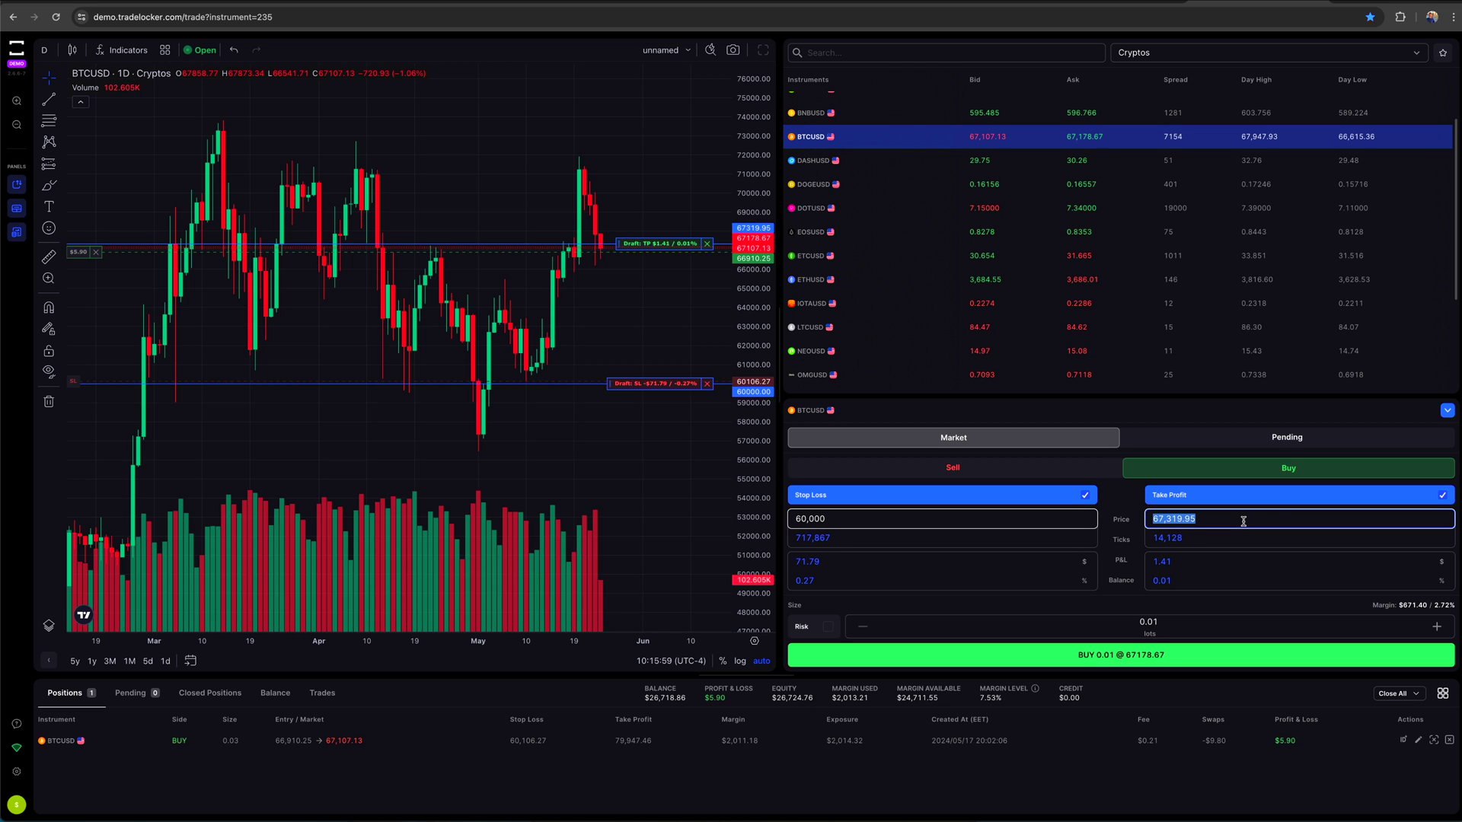
{"action": "type", "text": "75,000"}
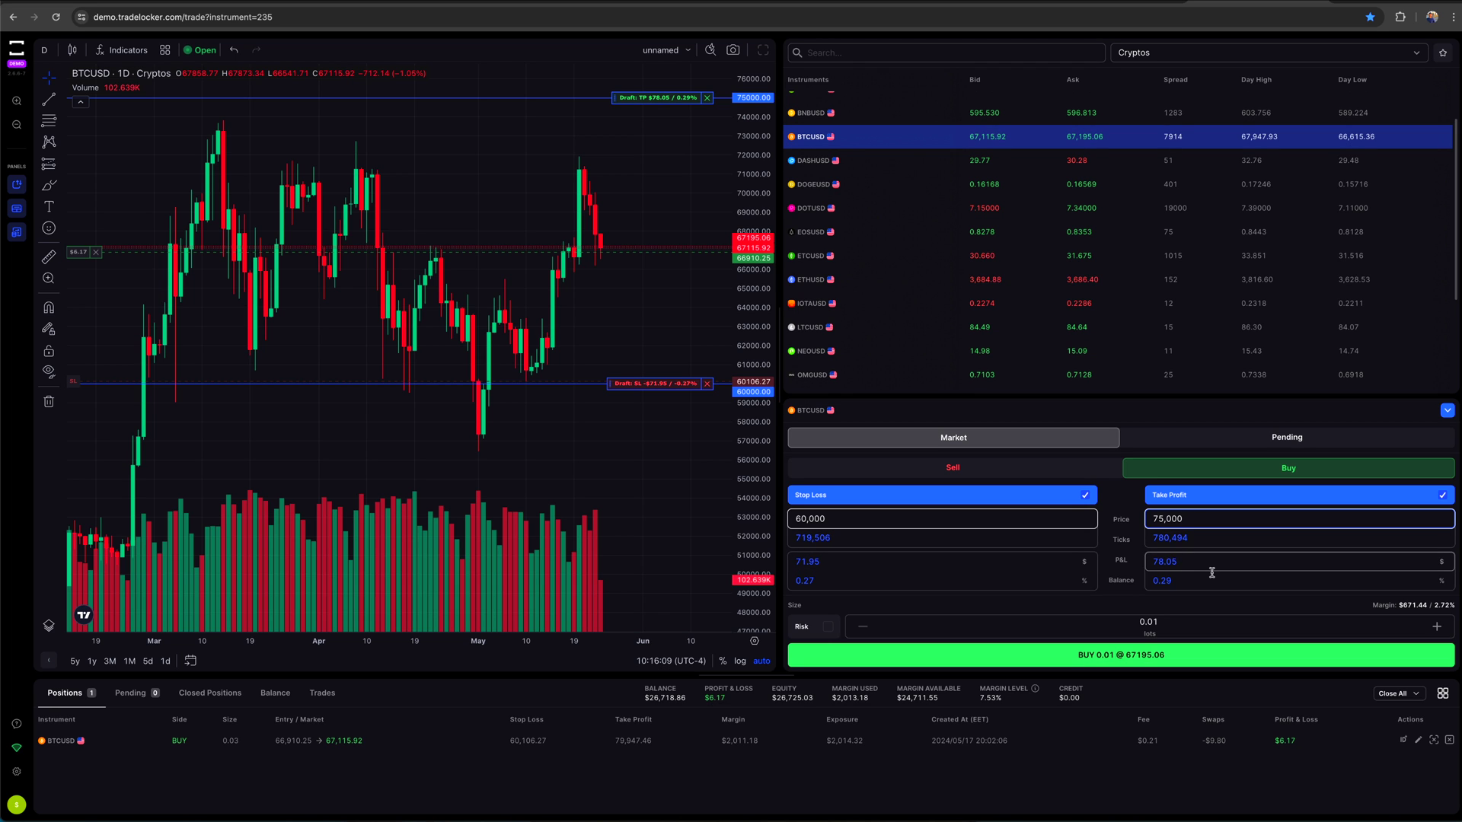
{"action": "double_click", "coordinate": [1198, 520]}
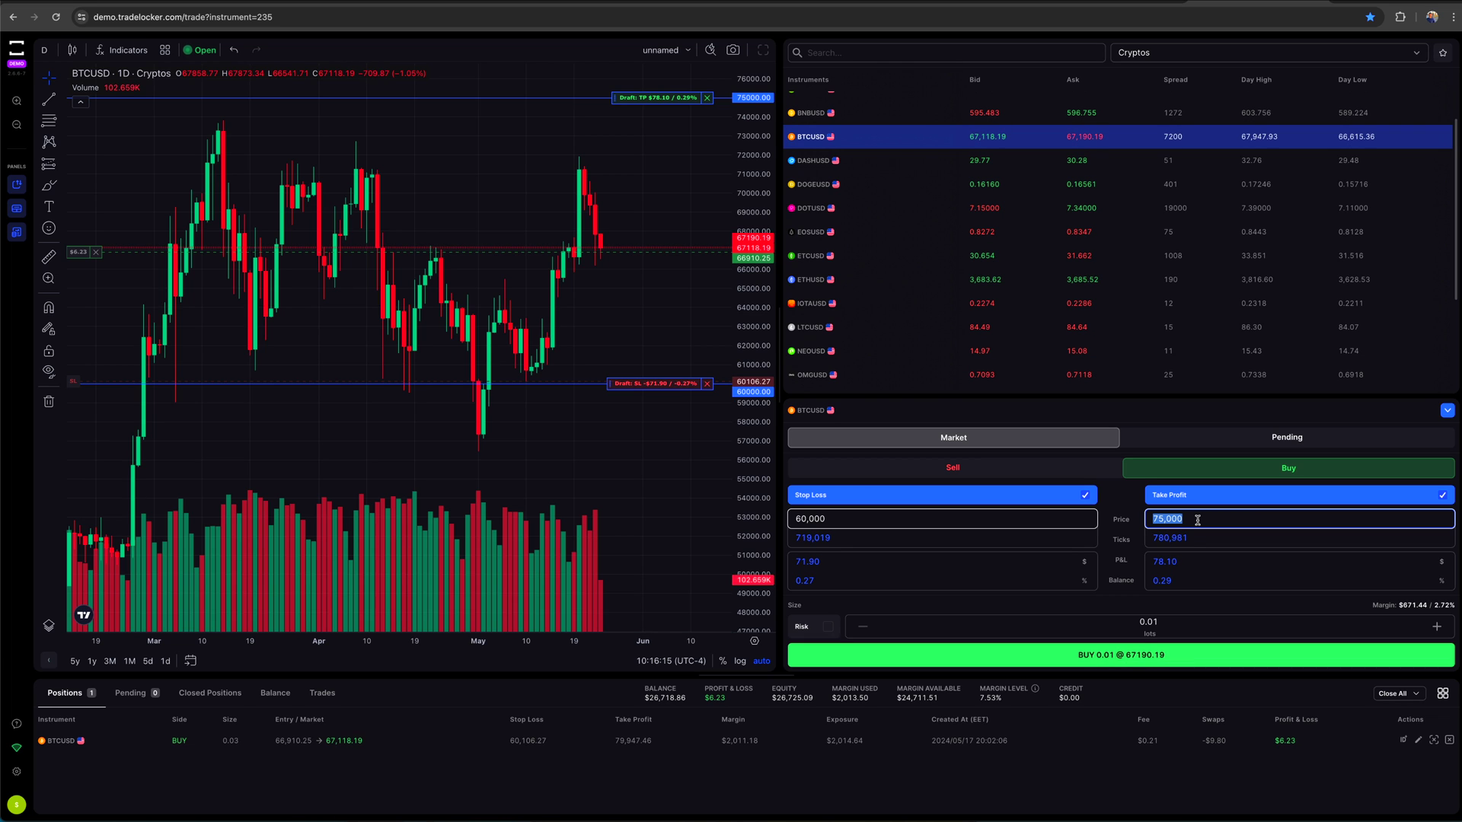
{"action": "type", "text": "8"}
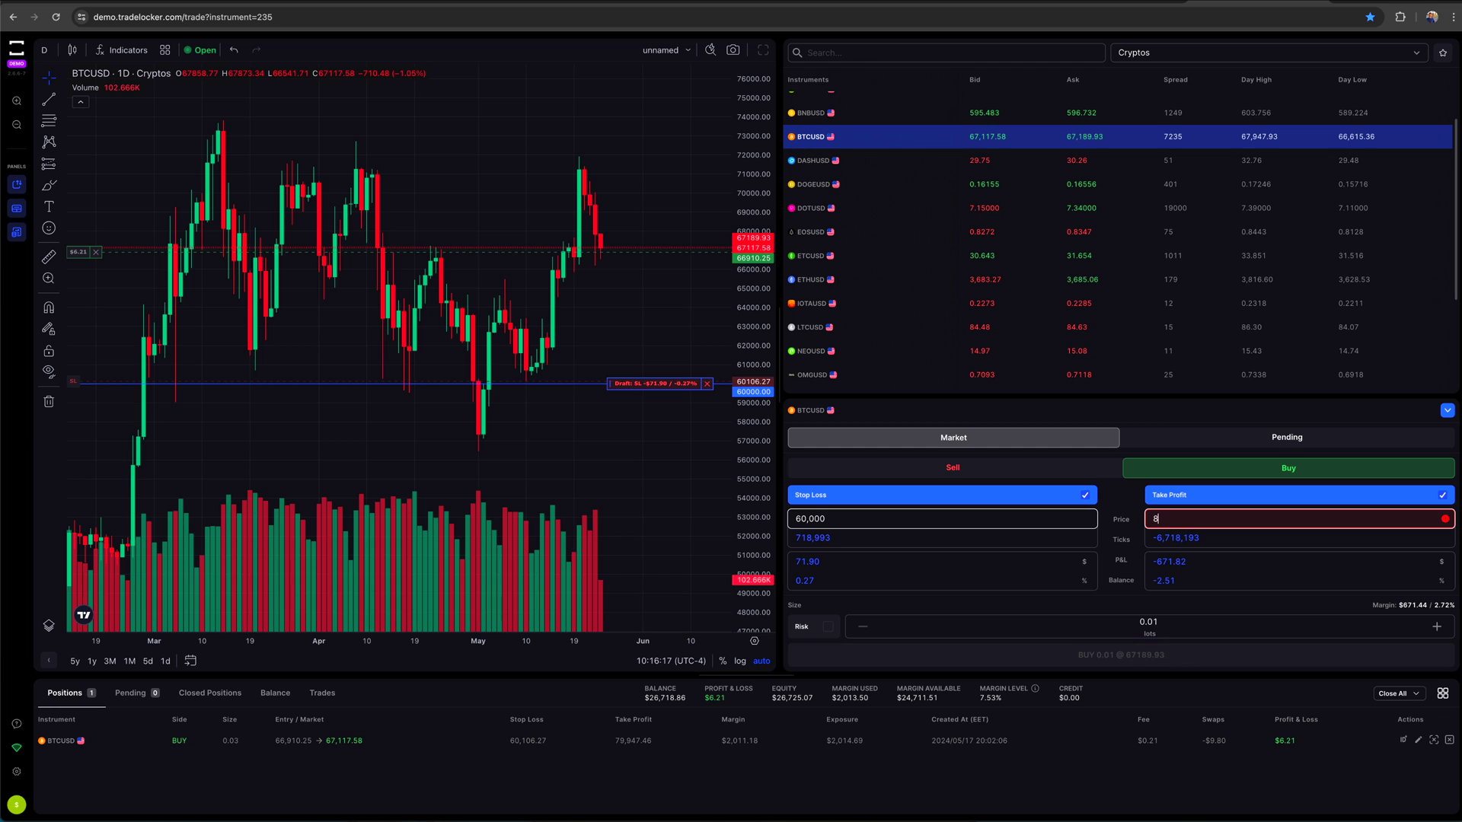
{"action": "type", "text": "0,000"}
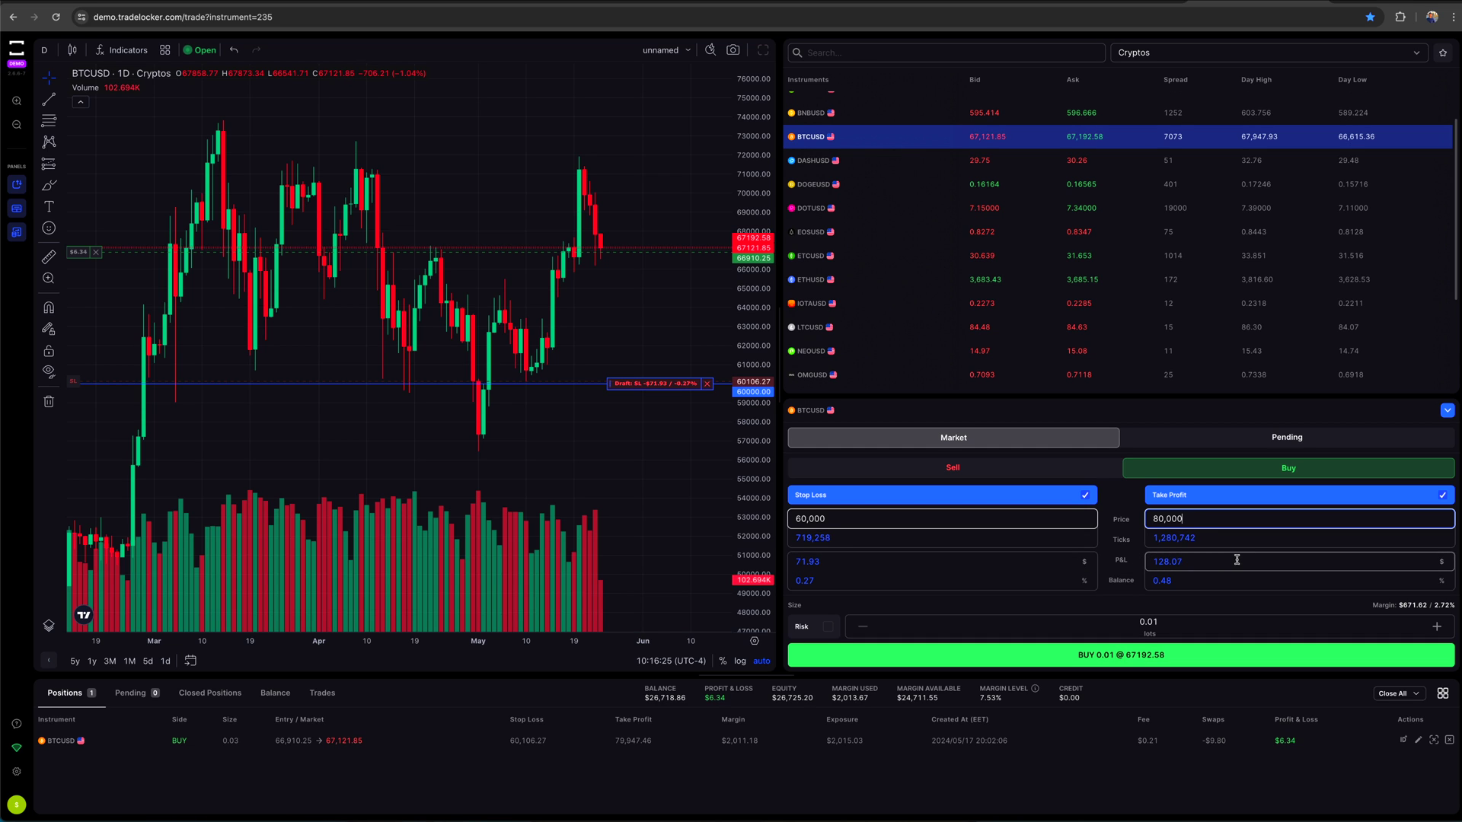
{"action": "left_click", "coordinate": [1437, 627]}
{"action": "left_click", "coordinate": [1437, 627]}
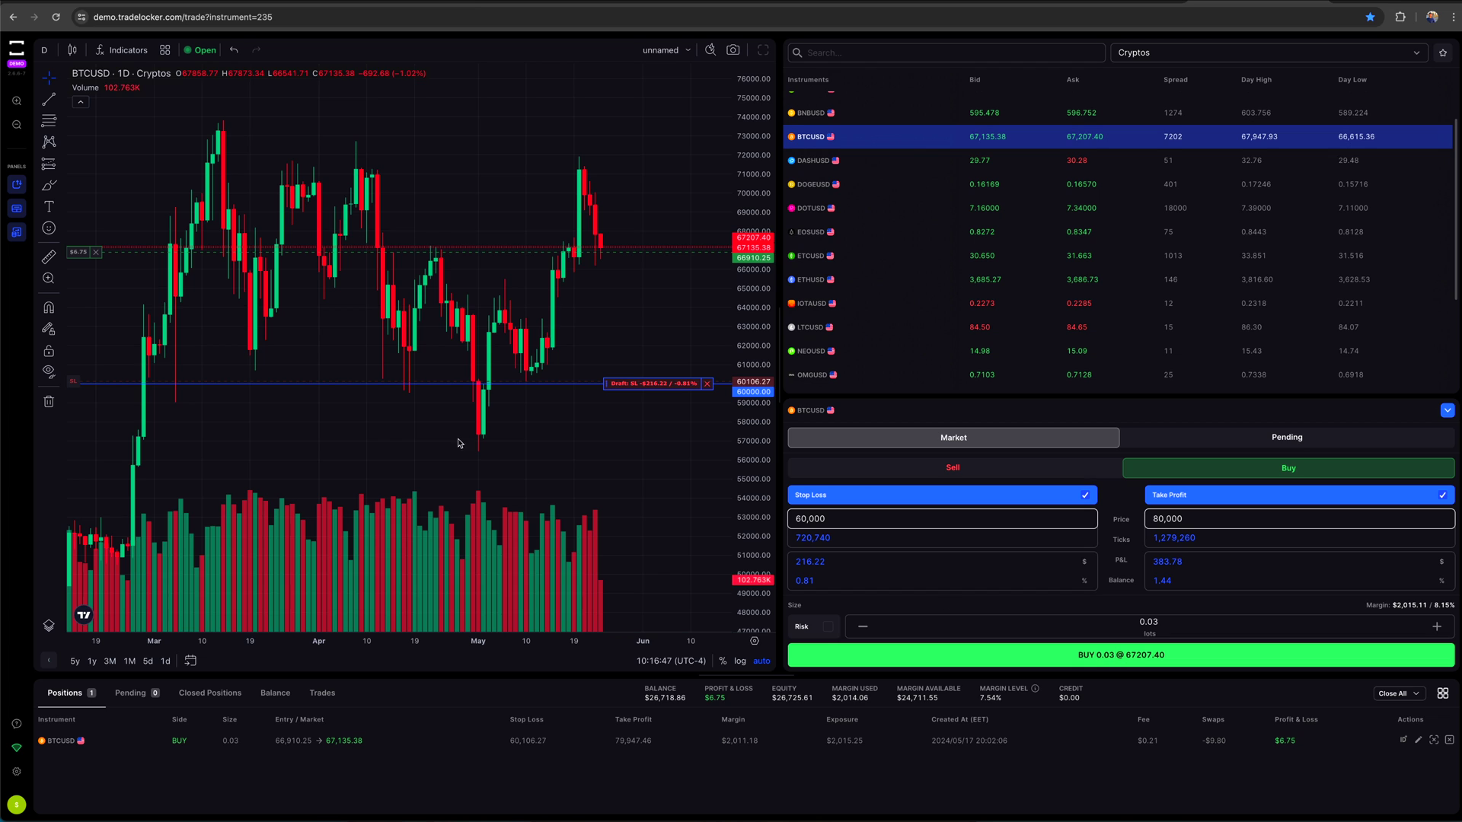
- Toggle Pending and back to Market, then re-enable stop loss 60,000 and take profit 80,000 on the chart
{"action": "left_click", "coordinate": [1086, 495]}
{"action": "left_click", "coordinate": [1441, 497]}
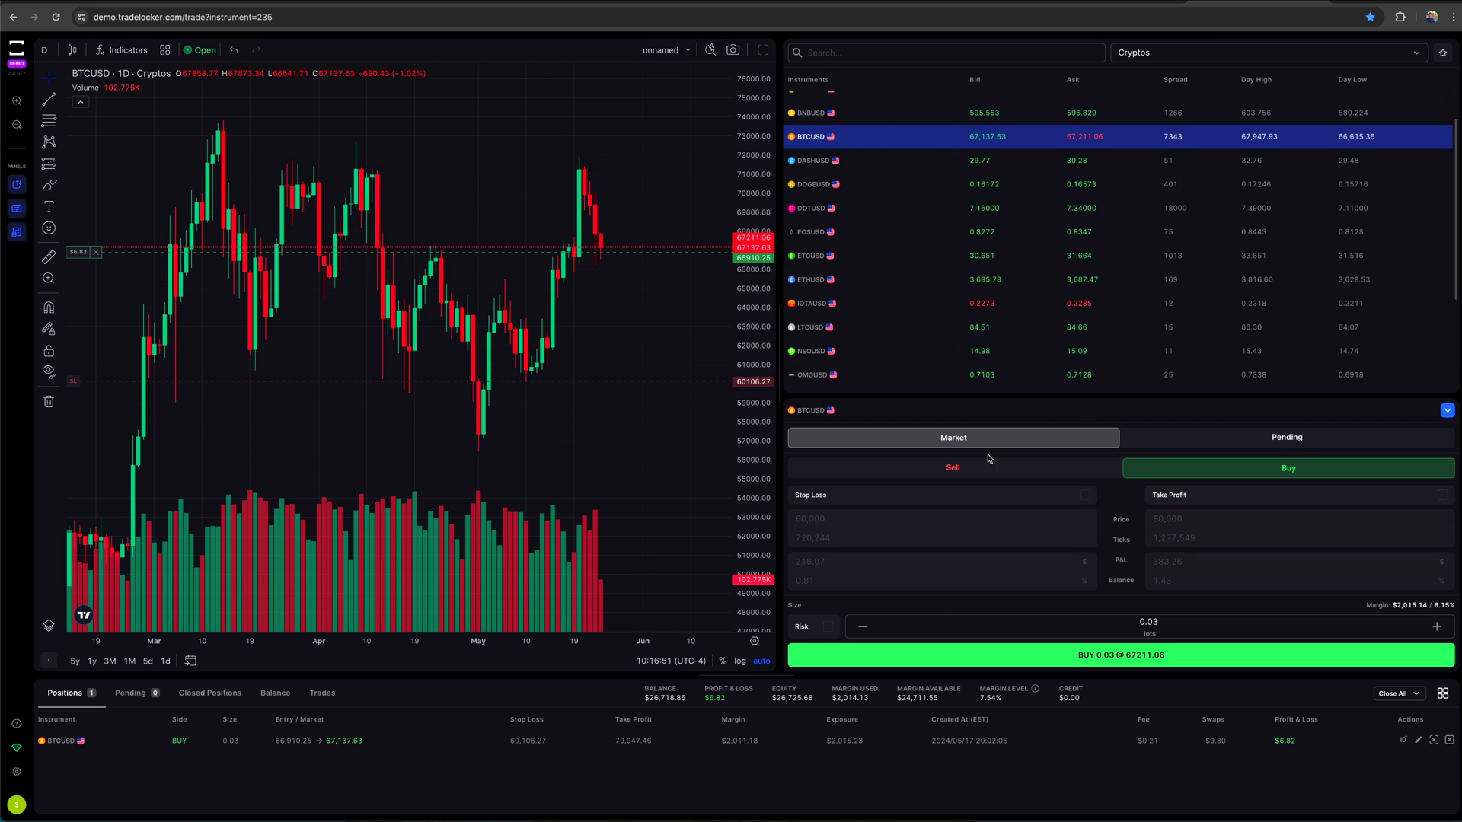
{"action": "left_click", "coordinate": [1201, 447]}
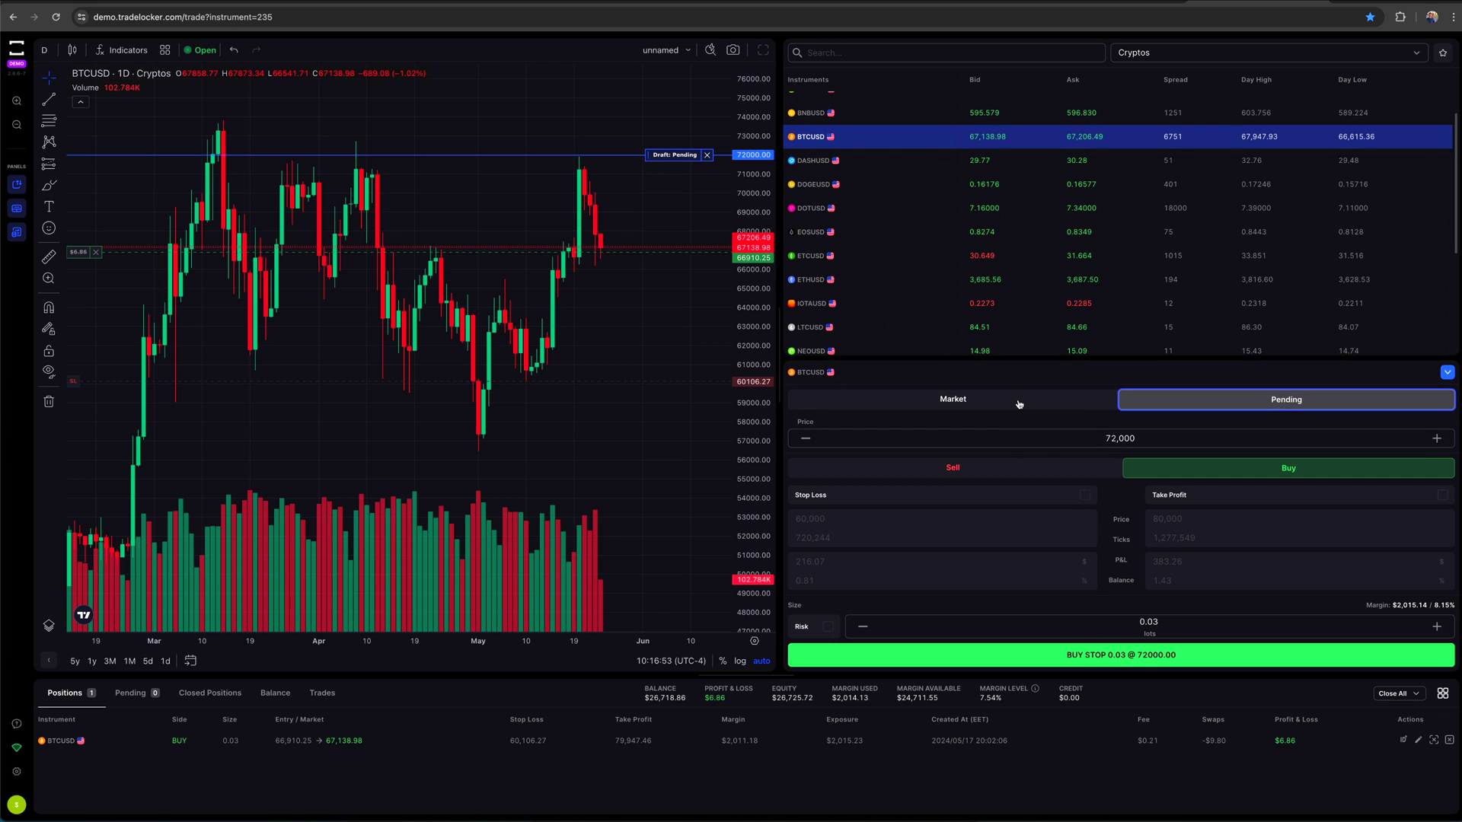
{"action": "left_click", "coordinate": [1017, 403]}
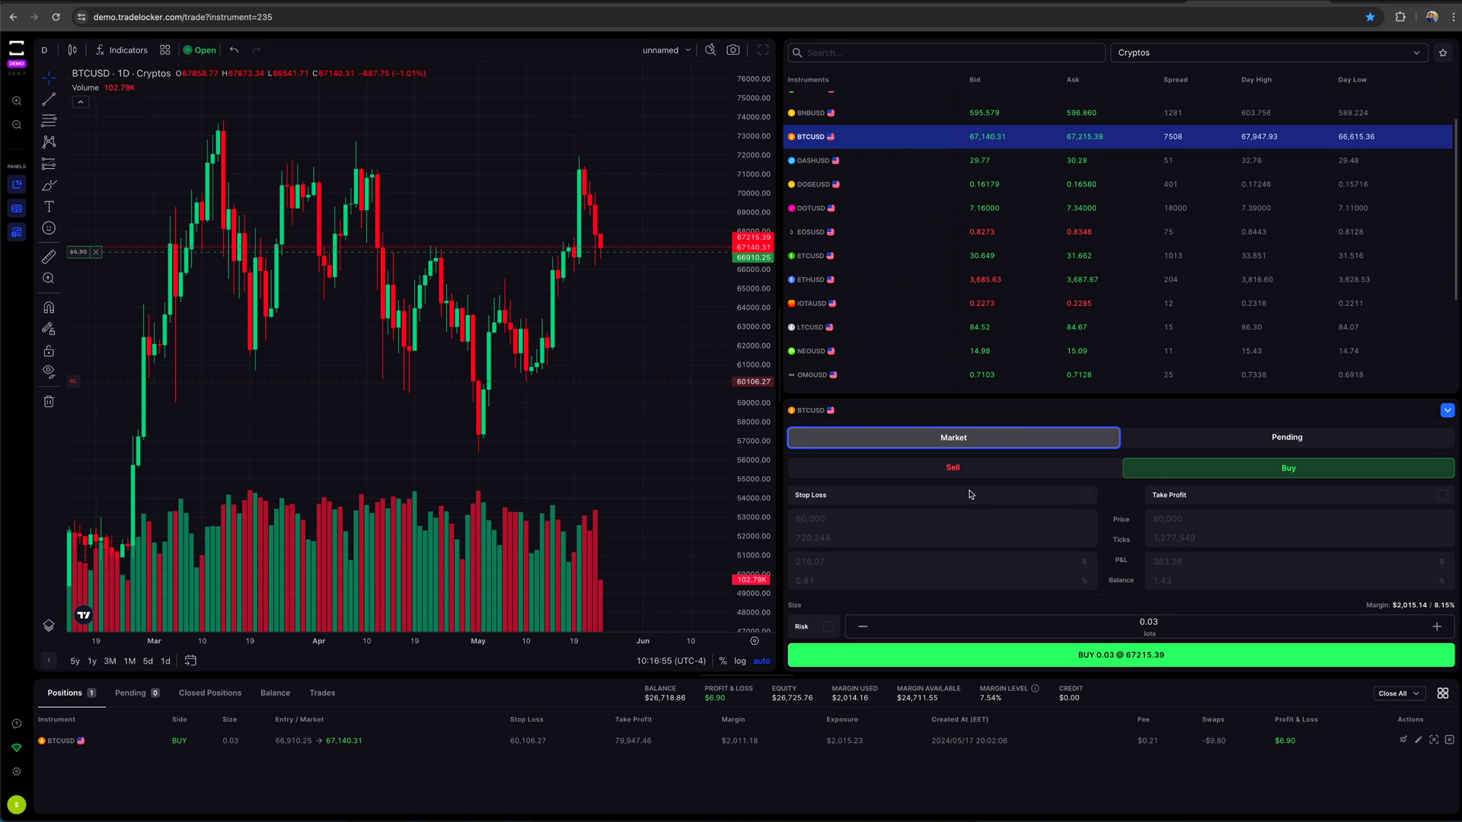
{"action": "left_click", "coordinate": [1081, 496]}
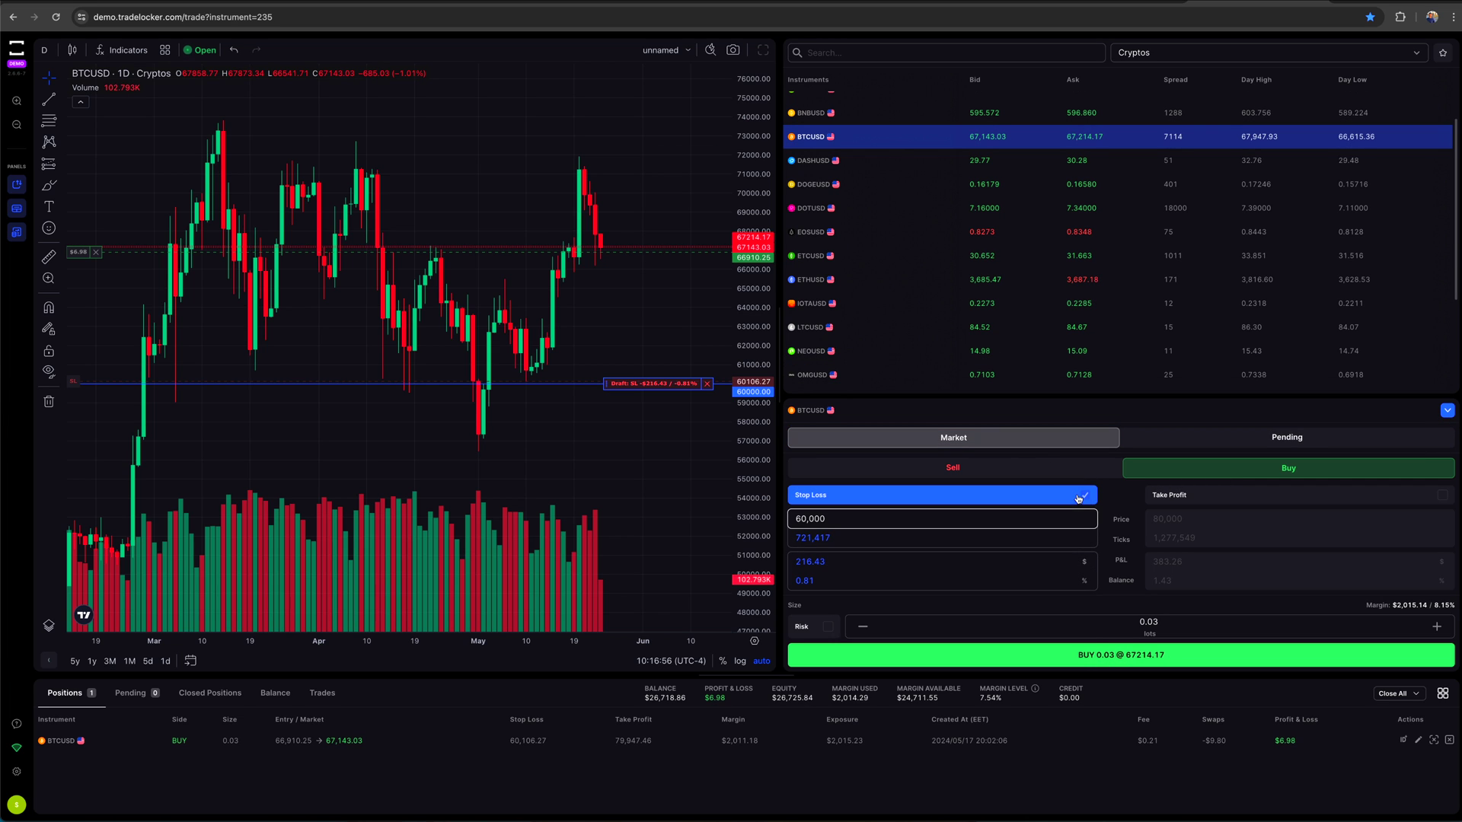
{"action": "left_click", "coordinate": [1440, 496]}
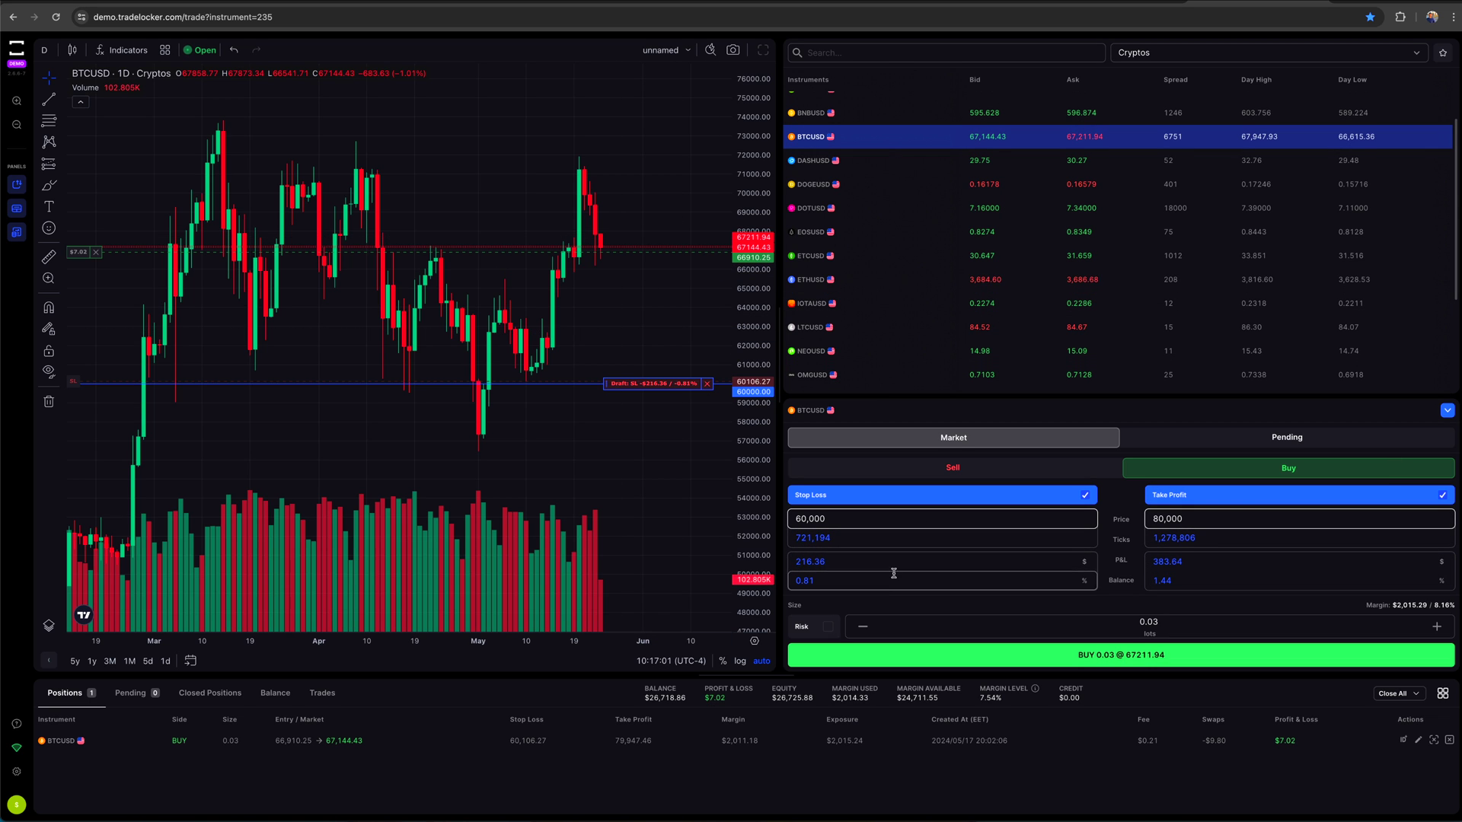
{"action": "scroll", "coordinate": [750, 262], "scroll_direction": "down", "scroll_amount": 3}
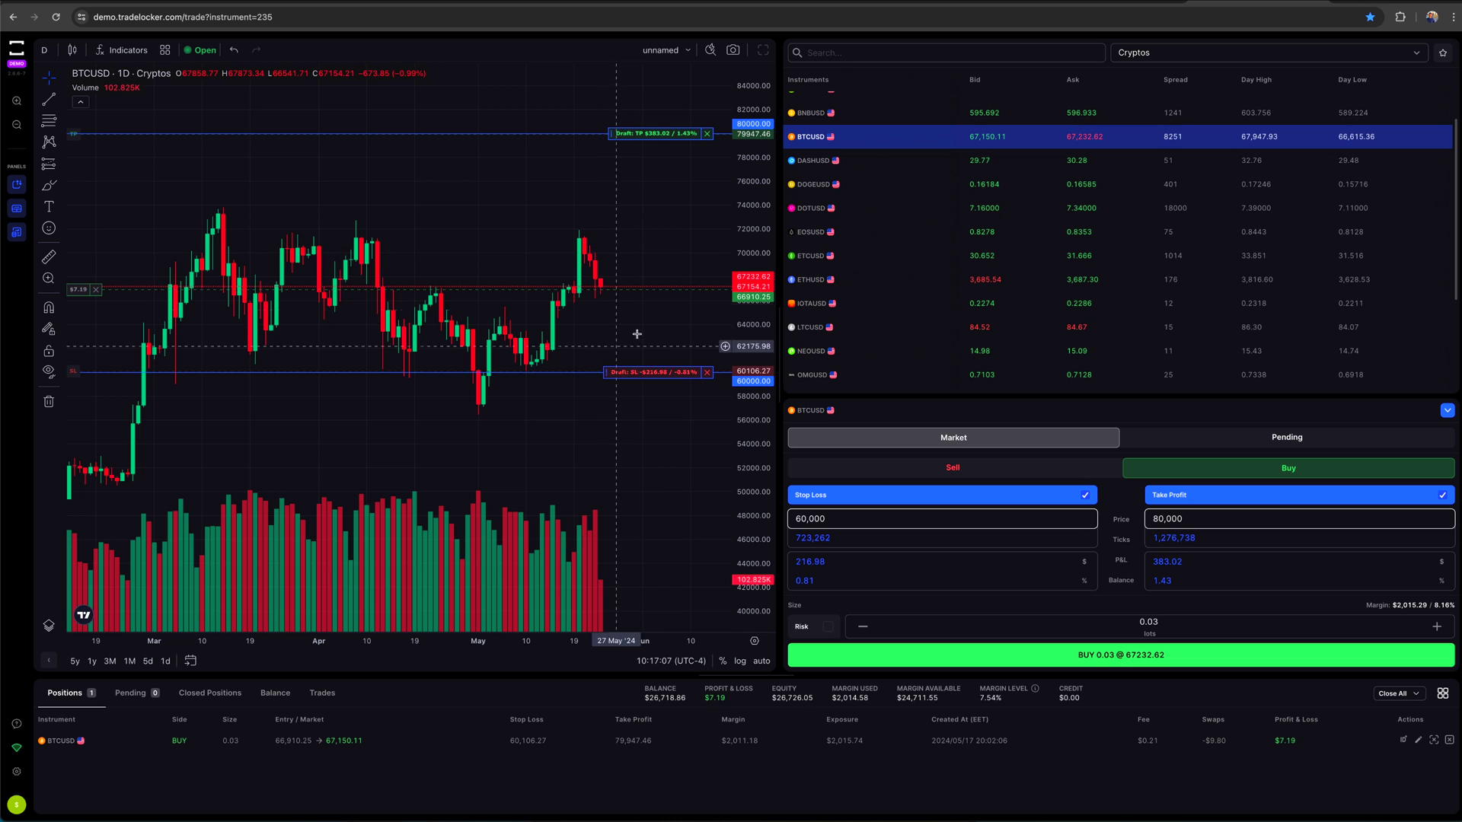
- Drag the chart's draft SL line up to 64,369.73 and TP line down to 75,587.77
{"action": "left_click_drag", "start_coordinate": [630, 371], "coordinate": [621, 321]}
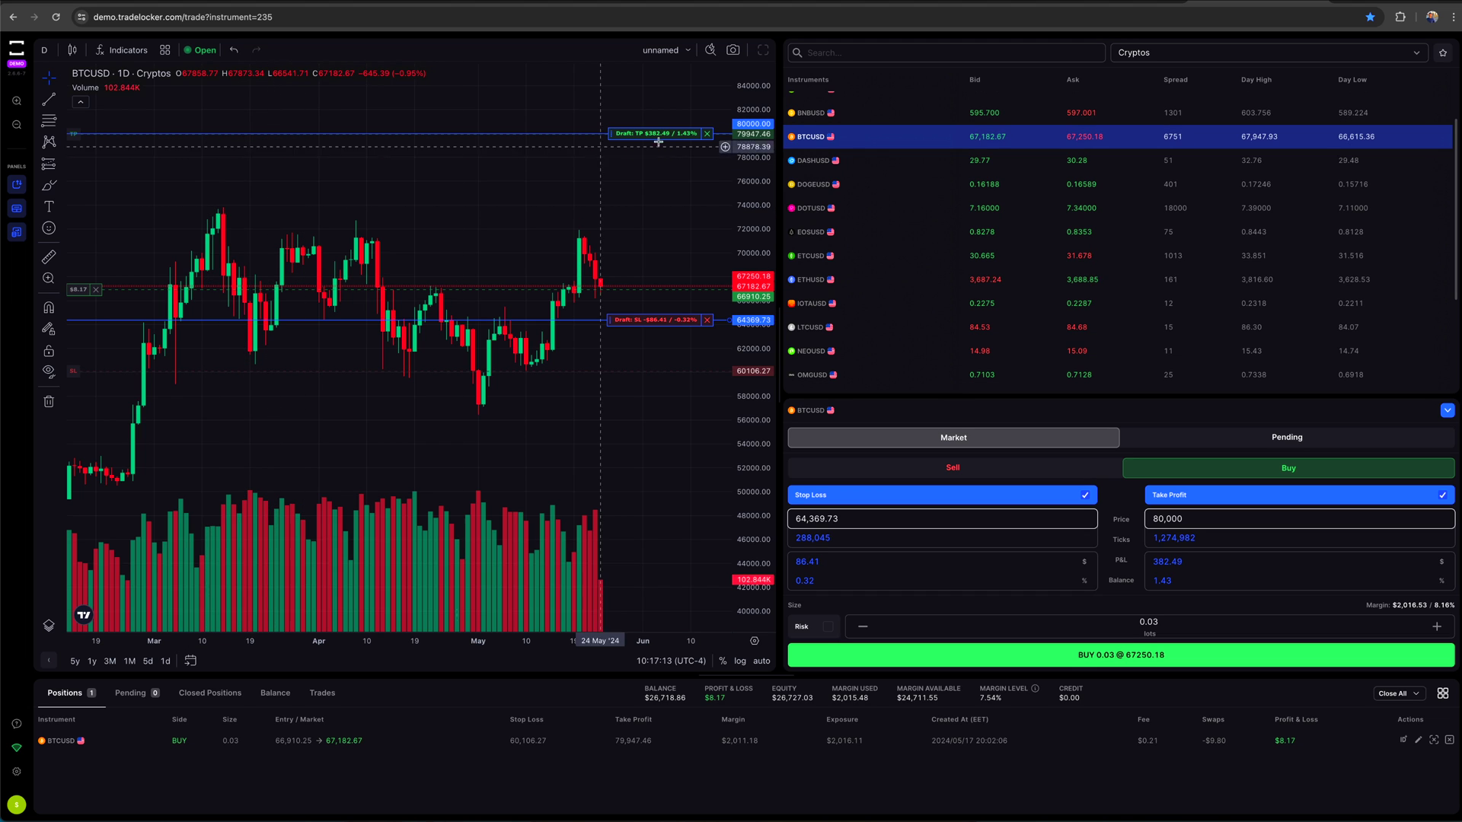
{"action": "left_click_drag", "start_coordinate": [671, 134], "coordinate": [675, 186]}
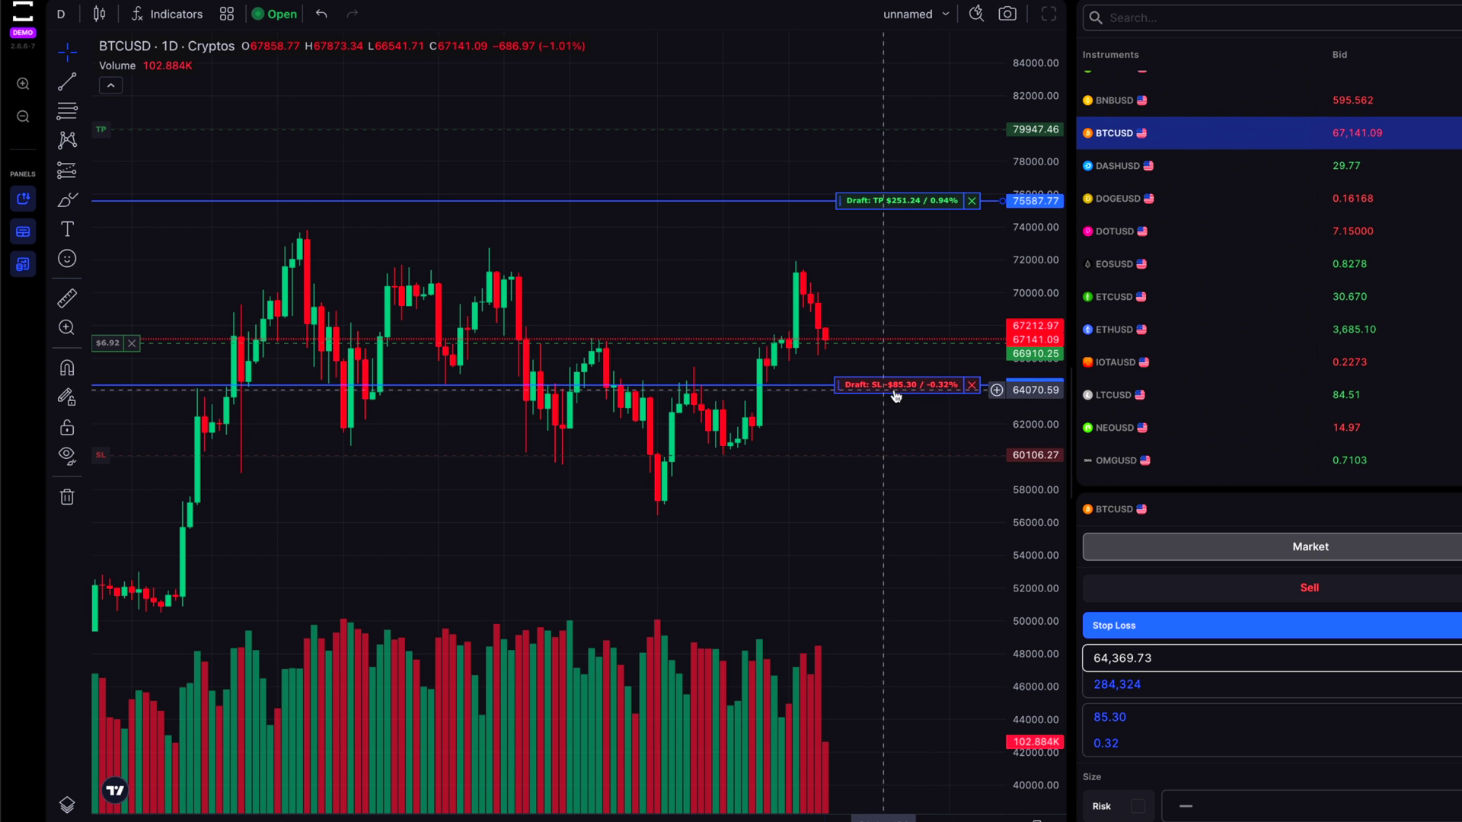
{"action": "scroll", "coordinate": [898, 232], "scroll_direction": "right", "scroll_amount": 1}
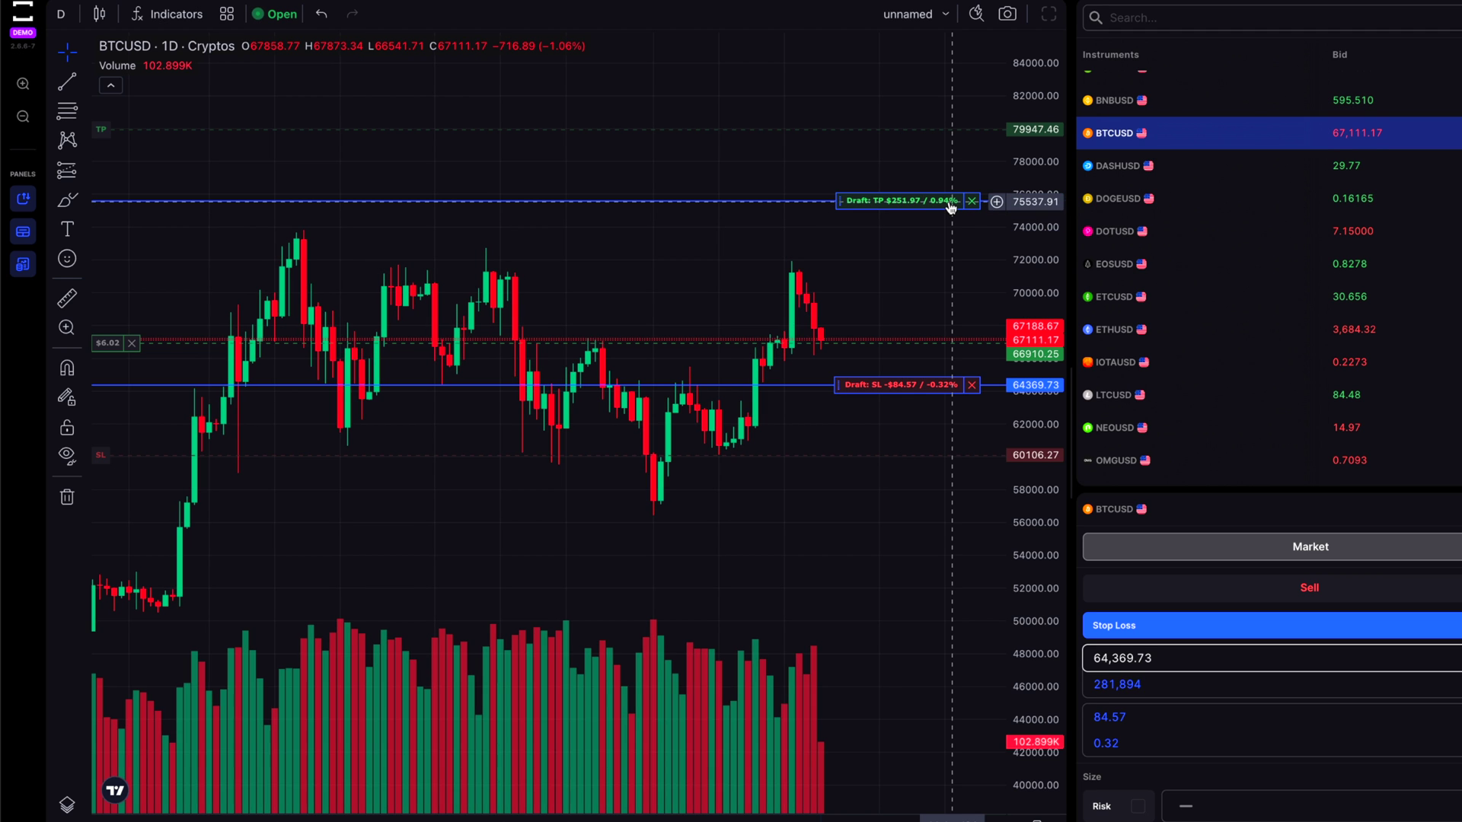
{"action": "scroll", "coordinate": [945, 228], "scroll_direction": "left", "scroll_amount": 1}
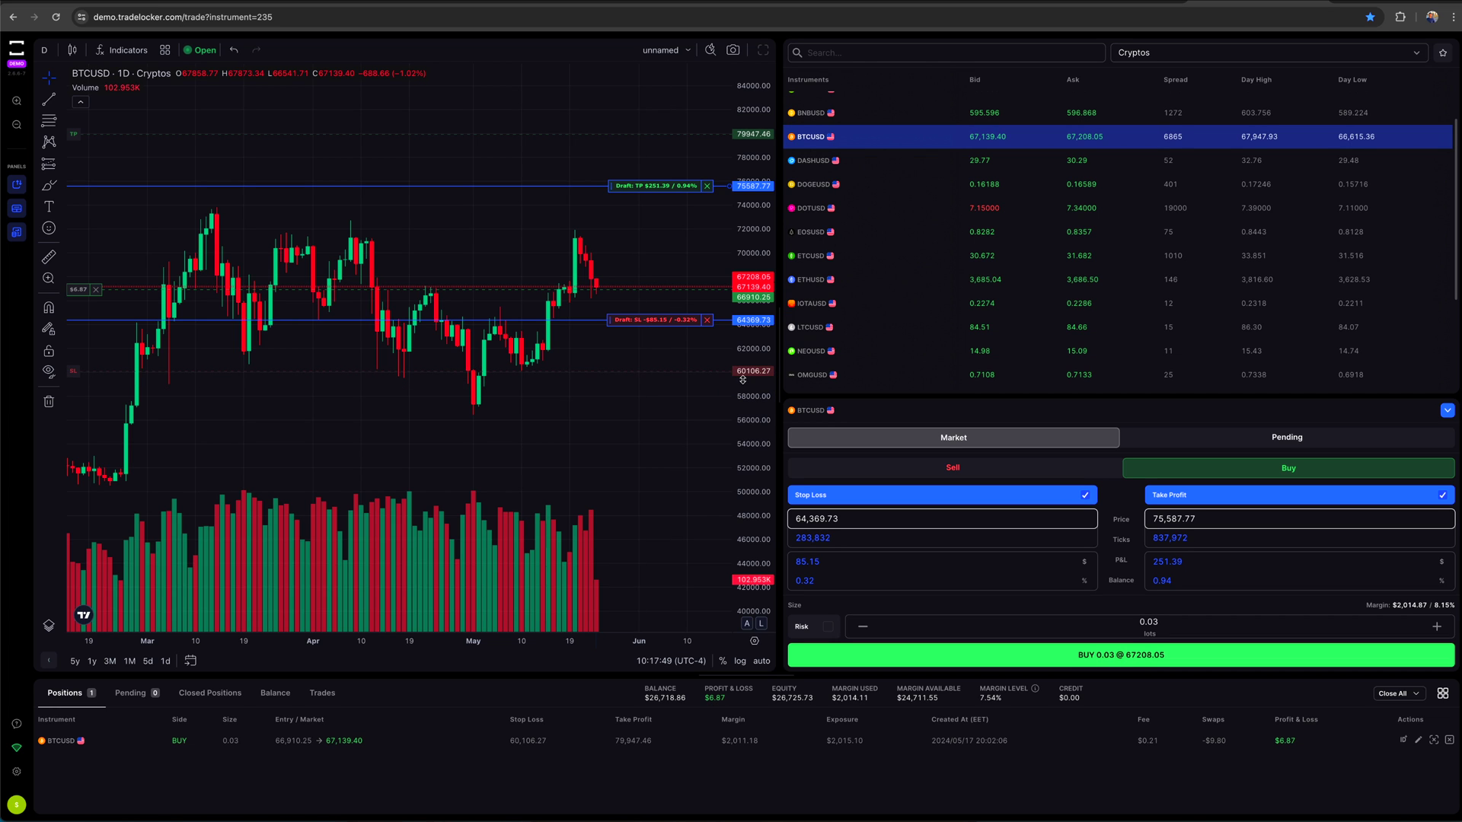
- Remove the draft take profit and stop loss labels and collapse the order form to the compact bar
{"action": "left_click", "coordinate": [708, 185]}
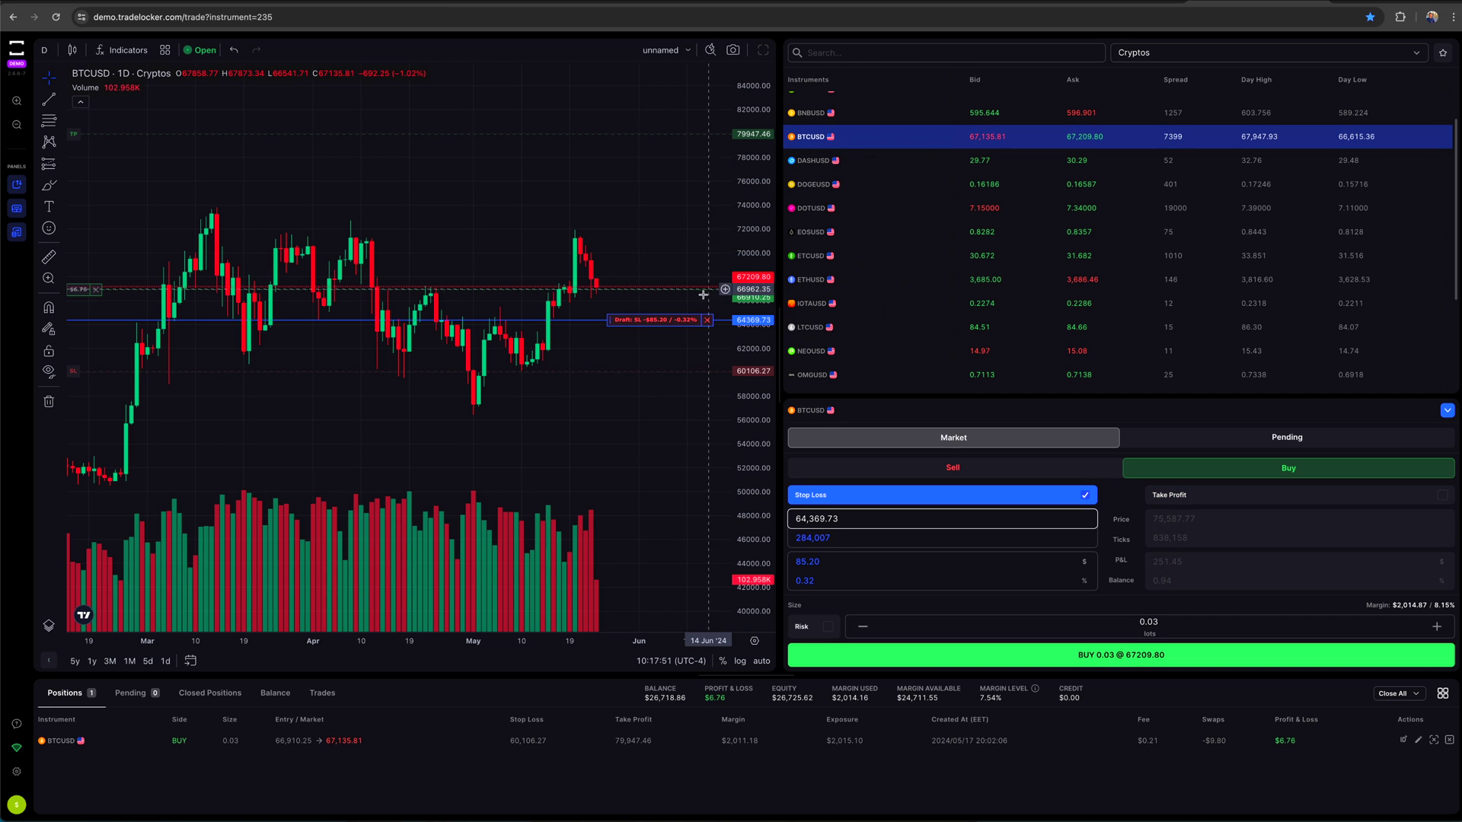
{"action": "left_click", "coordinate": [708, 320]}
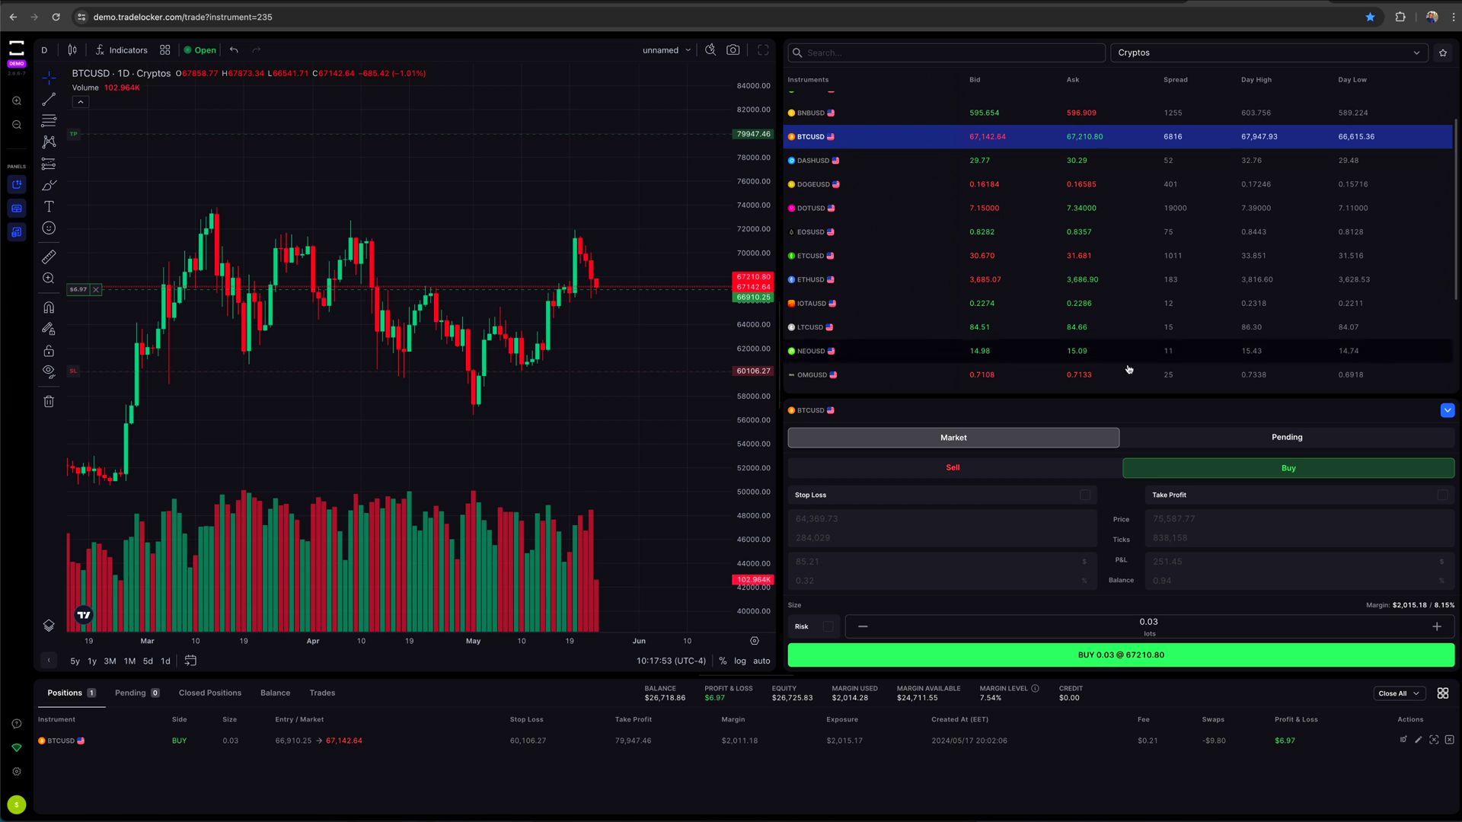
{"action": "left_click", "coordinate": [1448, 412]}
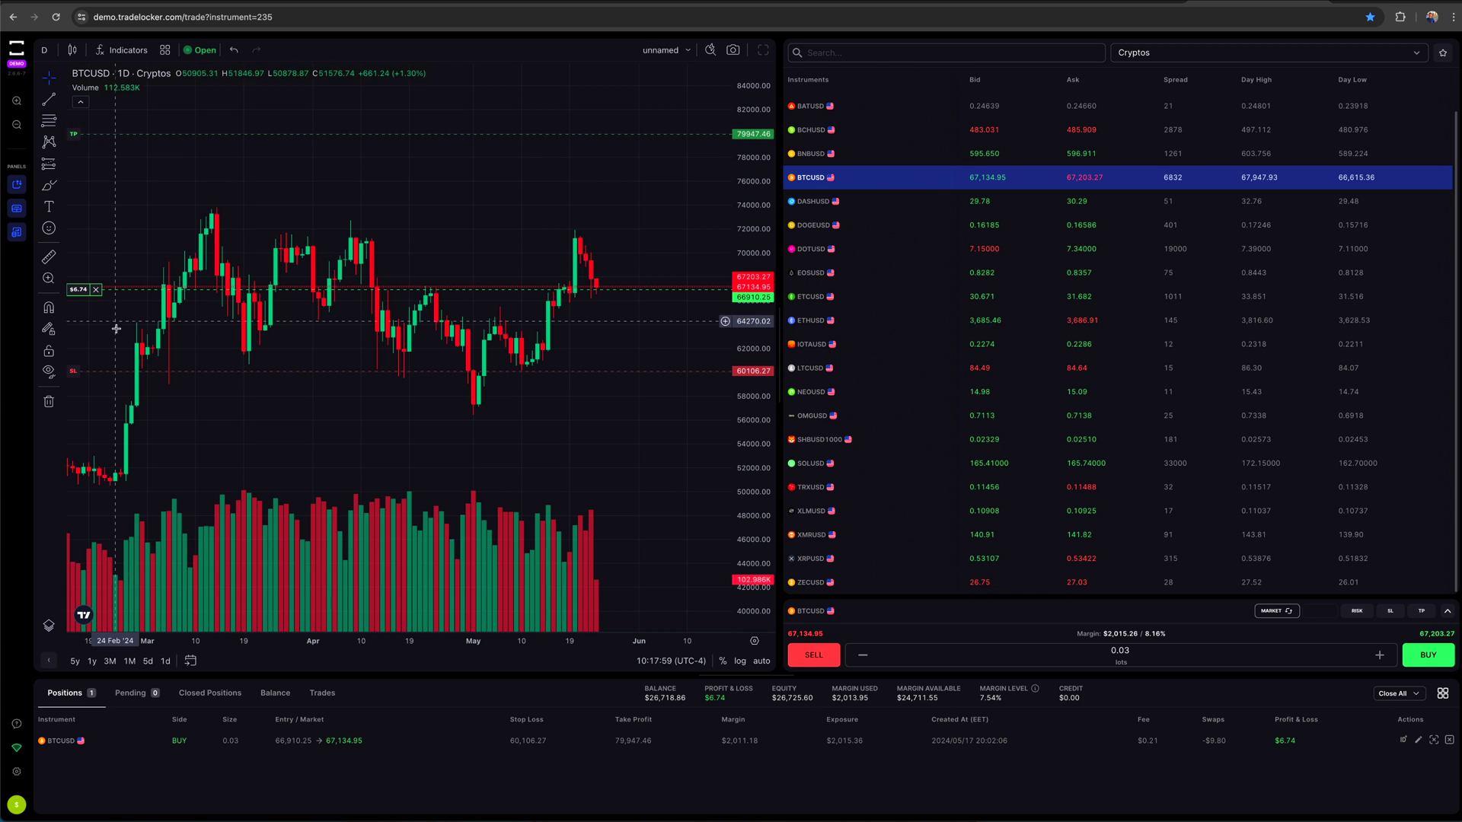
- Open the BTCUSD position editor, drag TP to 79,975.27 and SL to about 59,932.38, then discard
{"action": "left_click", "coordinate": [73, 136]}
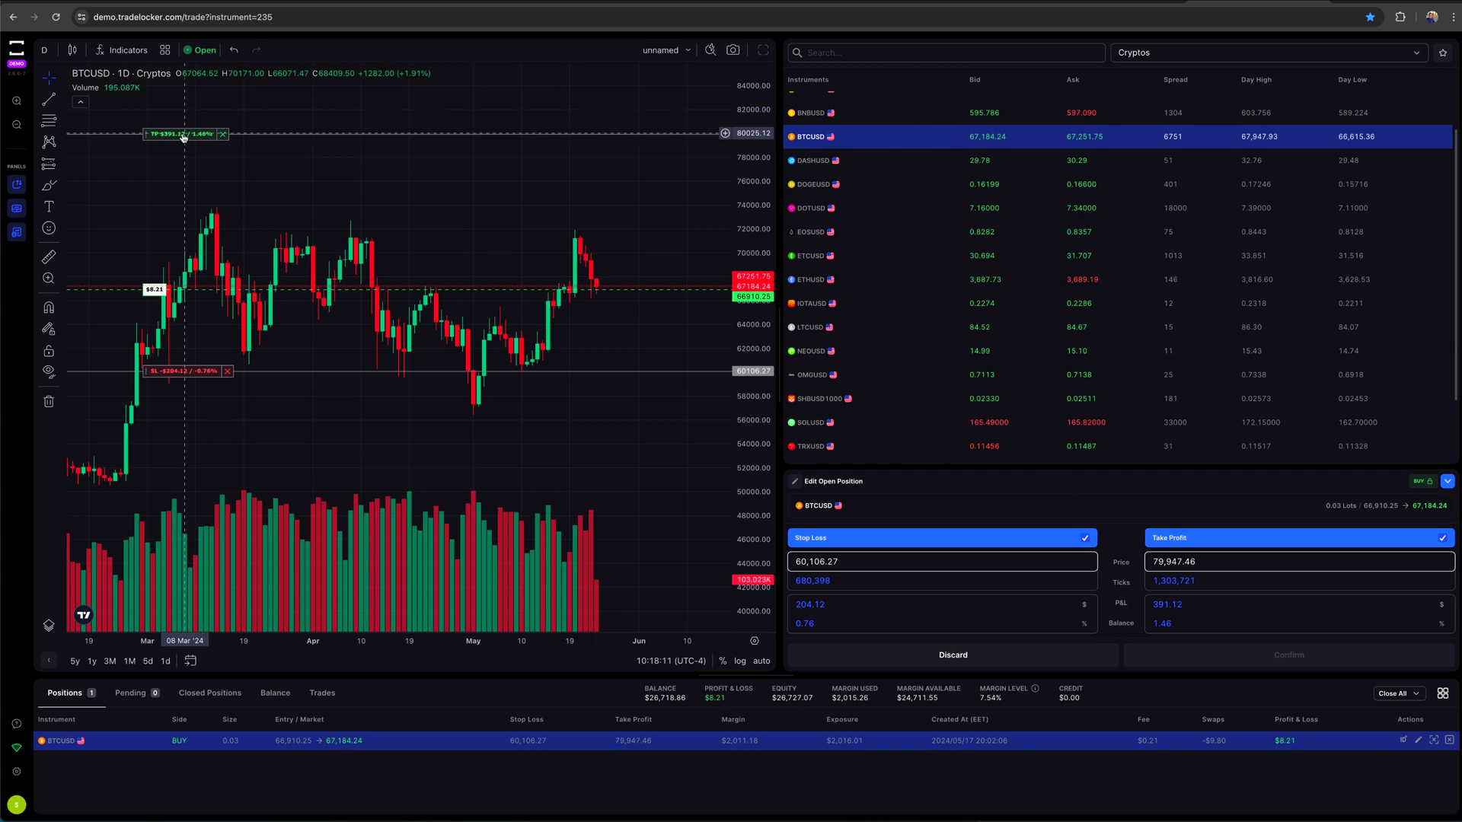
{"action": "mouse_move", "coordinate": [176, 138]}
{"action": "left_mouse_down"}
{"action": "mouse_move", "coordinate": [182, 166]}
{"action": "mouse_move", "coordinate": [177, 122]}
{"action": "mouse_move", "coordinate": [177, 134]}
{"action": "left_mouse_up"}
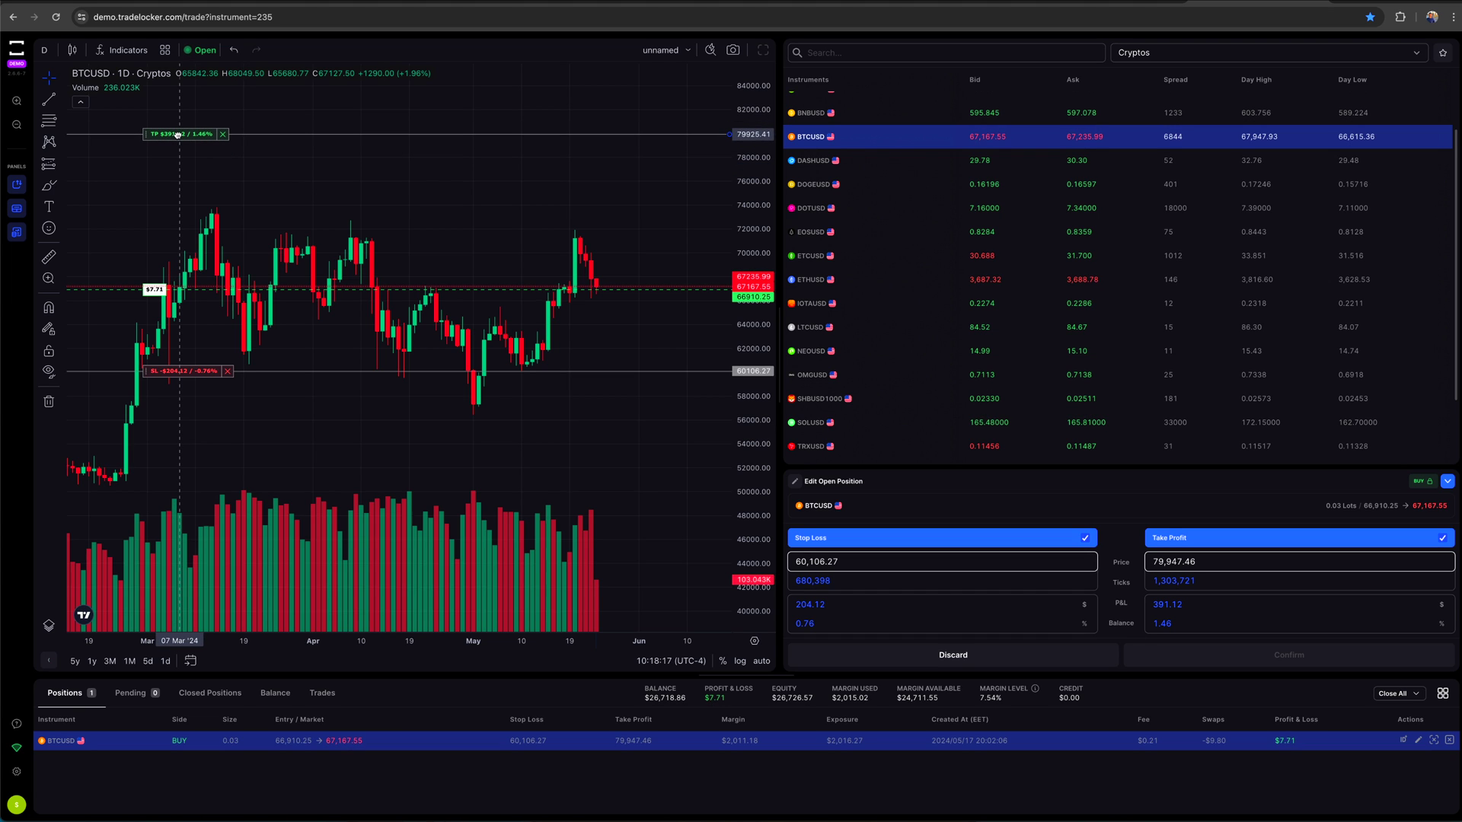
{"action": "left_click_drag", "start_coordinate": [176, 134], "coordinate": [176, 133]}
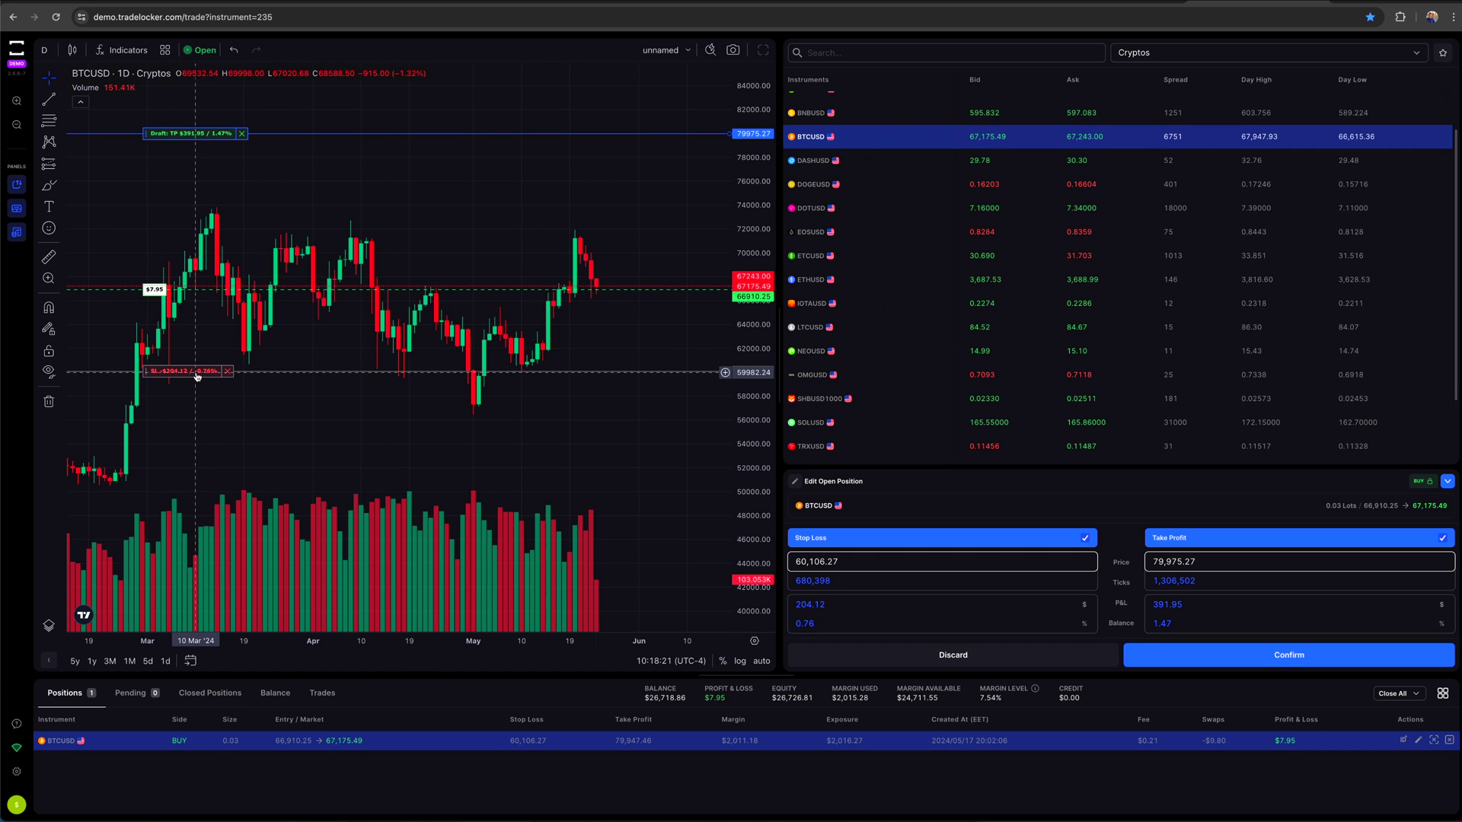
{"action": "mouse_move", "coordinate": [196, 376]}
{"action": "left_mouse_down"}
{"action": "mouse_move", "coordinate": [195, 316]}
{"action": "mouse_move", "coordinate": [194, 381]}
{"action": "mouse_move", "coordinate": [181, 373]}
{"action": "left_mouse_up"}
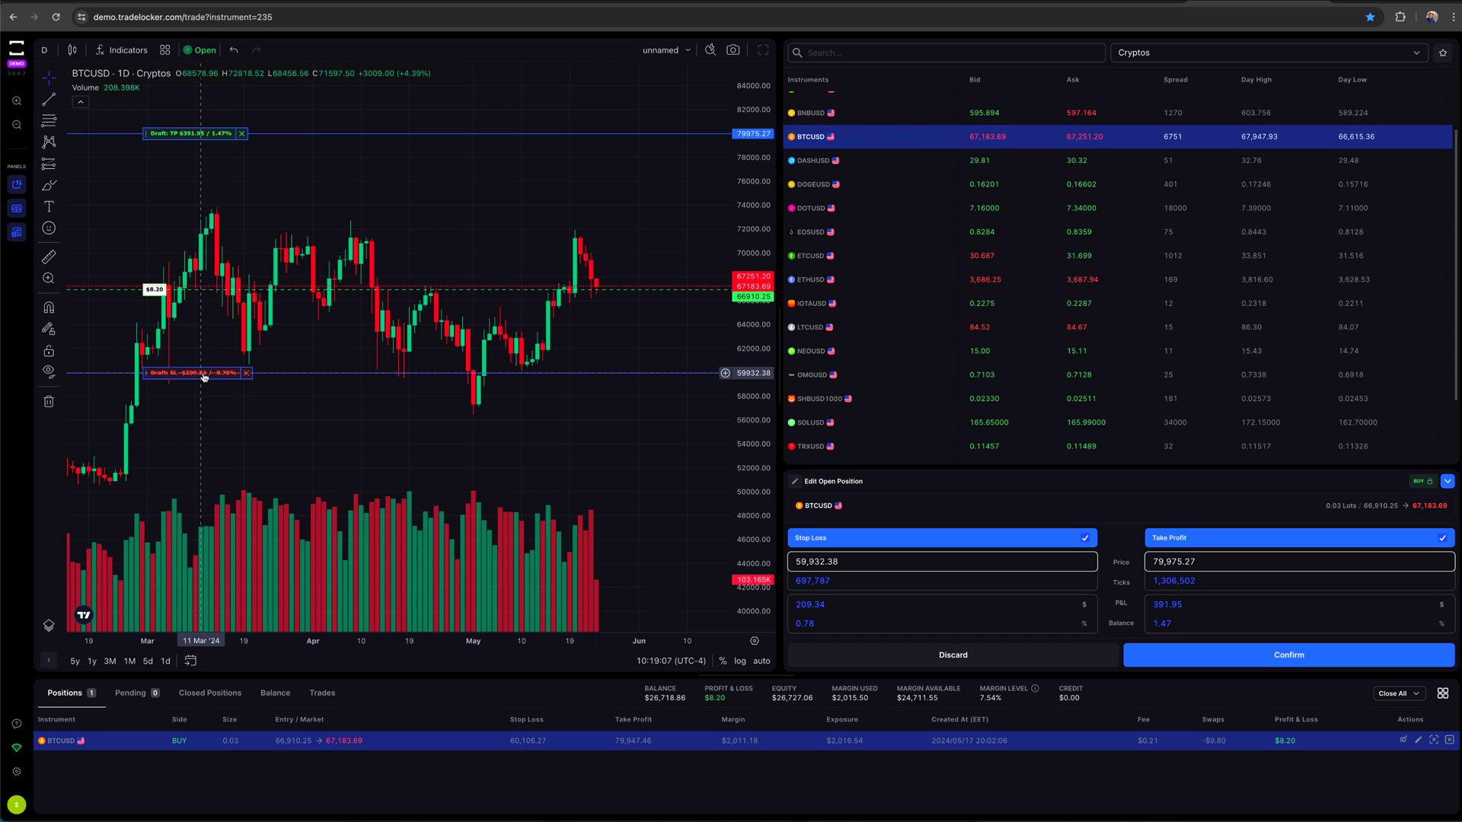
{"action": "left_click", "coordinate": [970, 660]}
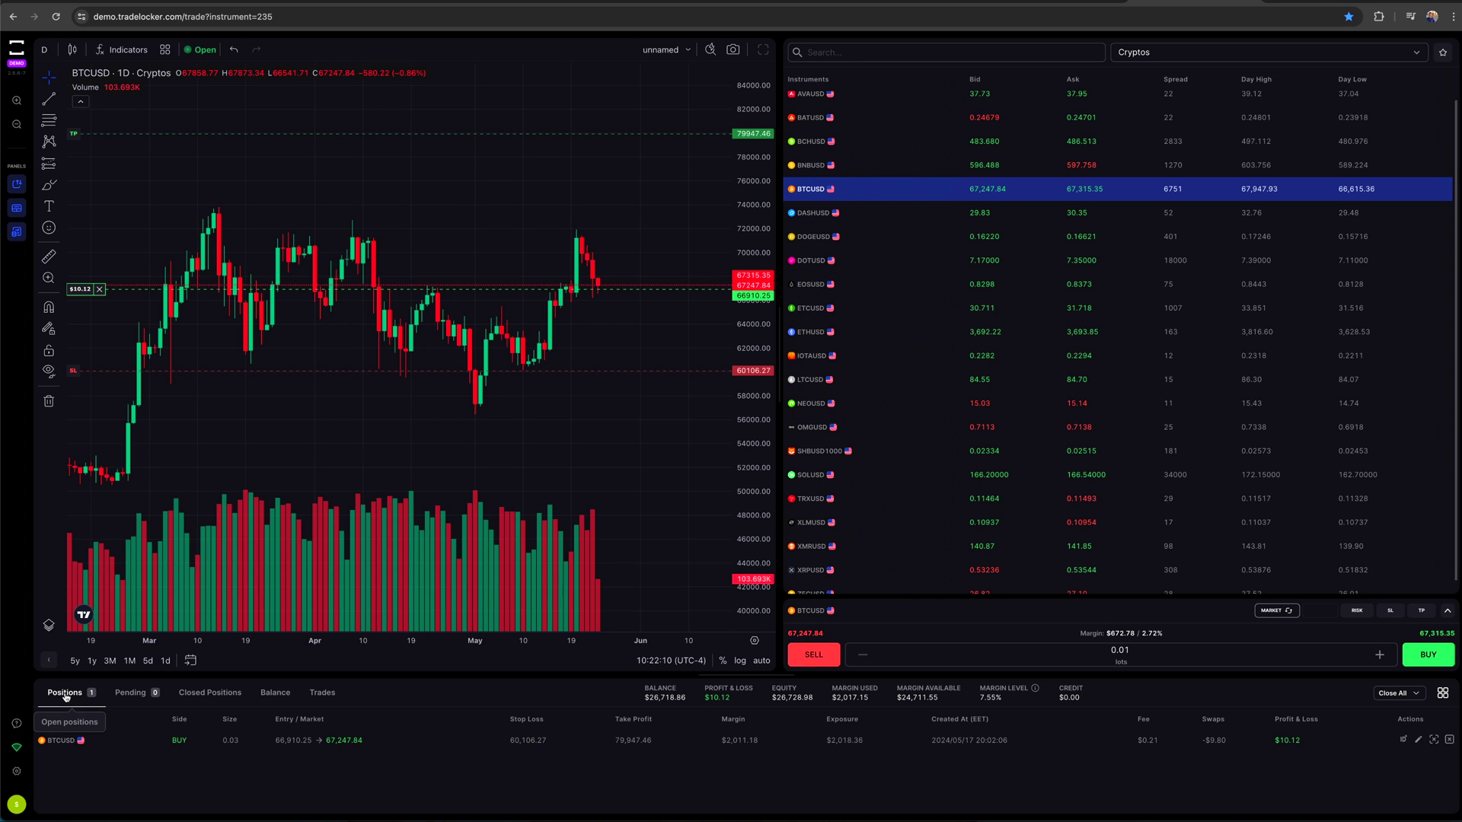
- Show the Positions list with the open 0.03-lot BTCUSD buy
{"action": "left_click", "coordinate": [65, 694]}
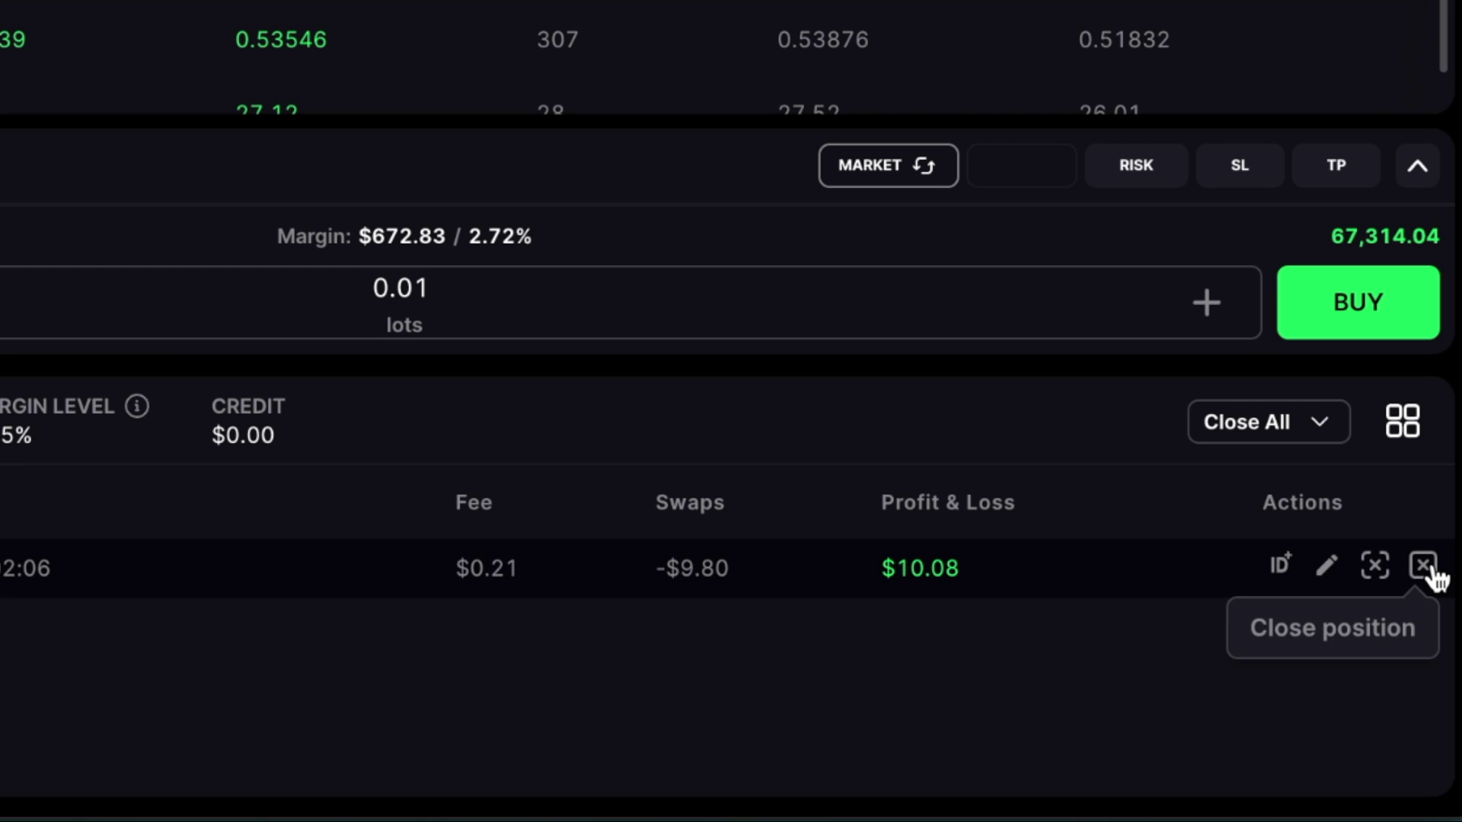
- Start a partial close of the 0.03-lot BTCUSD position, setting the close amount to 0.02 lots
{"action": "left_click", "coordinate": [1375, 579]}
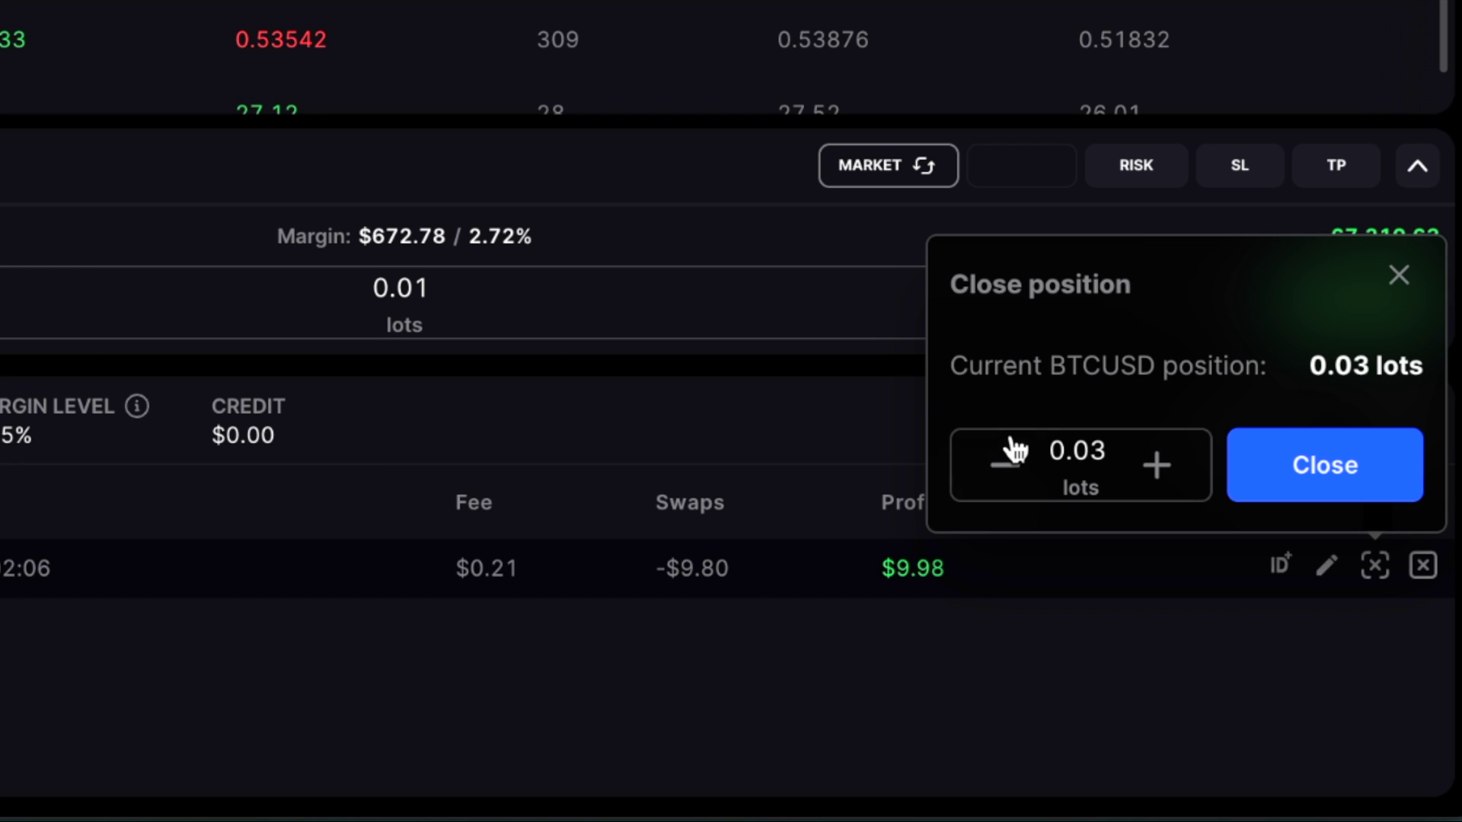
{"action": "left_click", "coordinate": [1010, 469]}
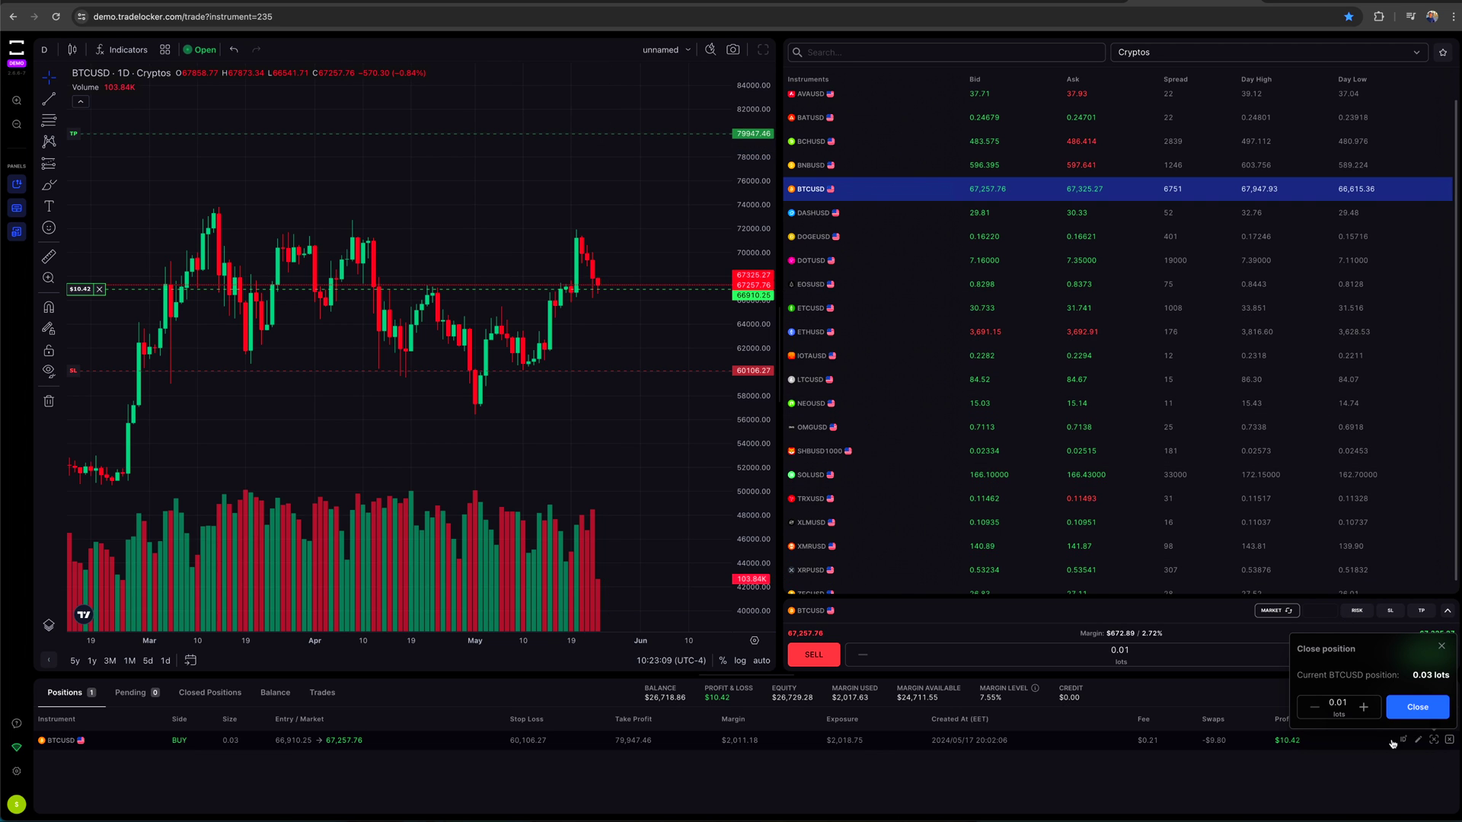
{"action": "left_click", "coordinate": [1364, 707]}
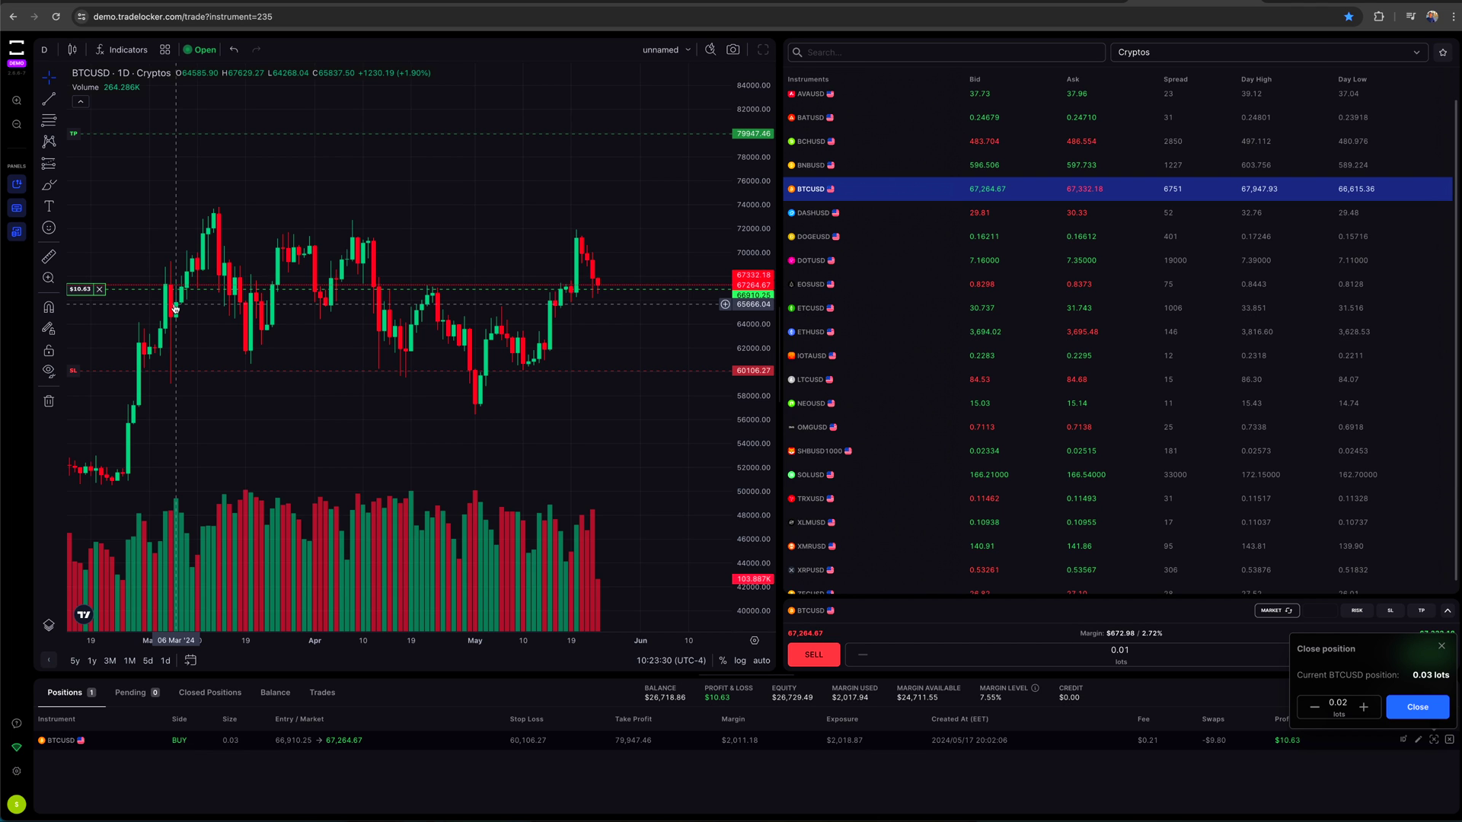
{"action": "scroll", "coordinate": [175, 307], "scroll_direction": "right", "scroll_amount": 3}
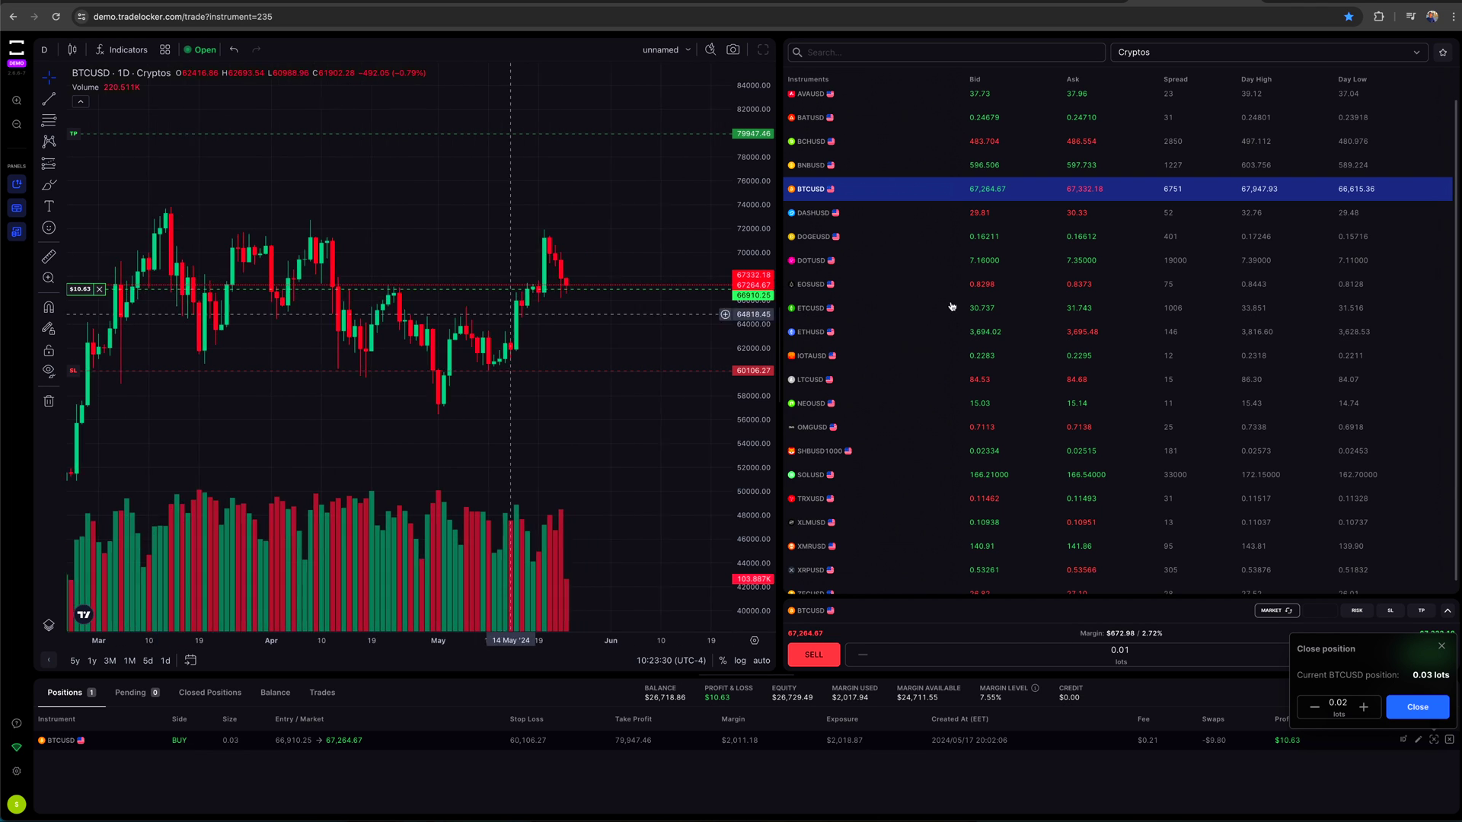
- Dismiss the close-position dialog and drag the chart divider right to widen the chart
{"action": "left_click", "coordinate": [1443, 649]}
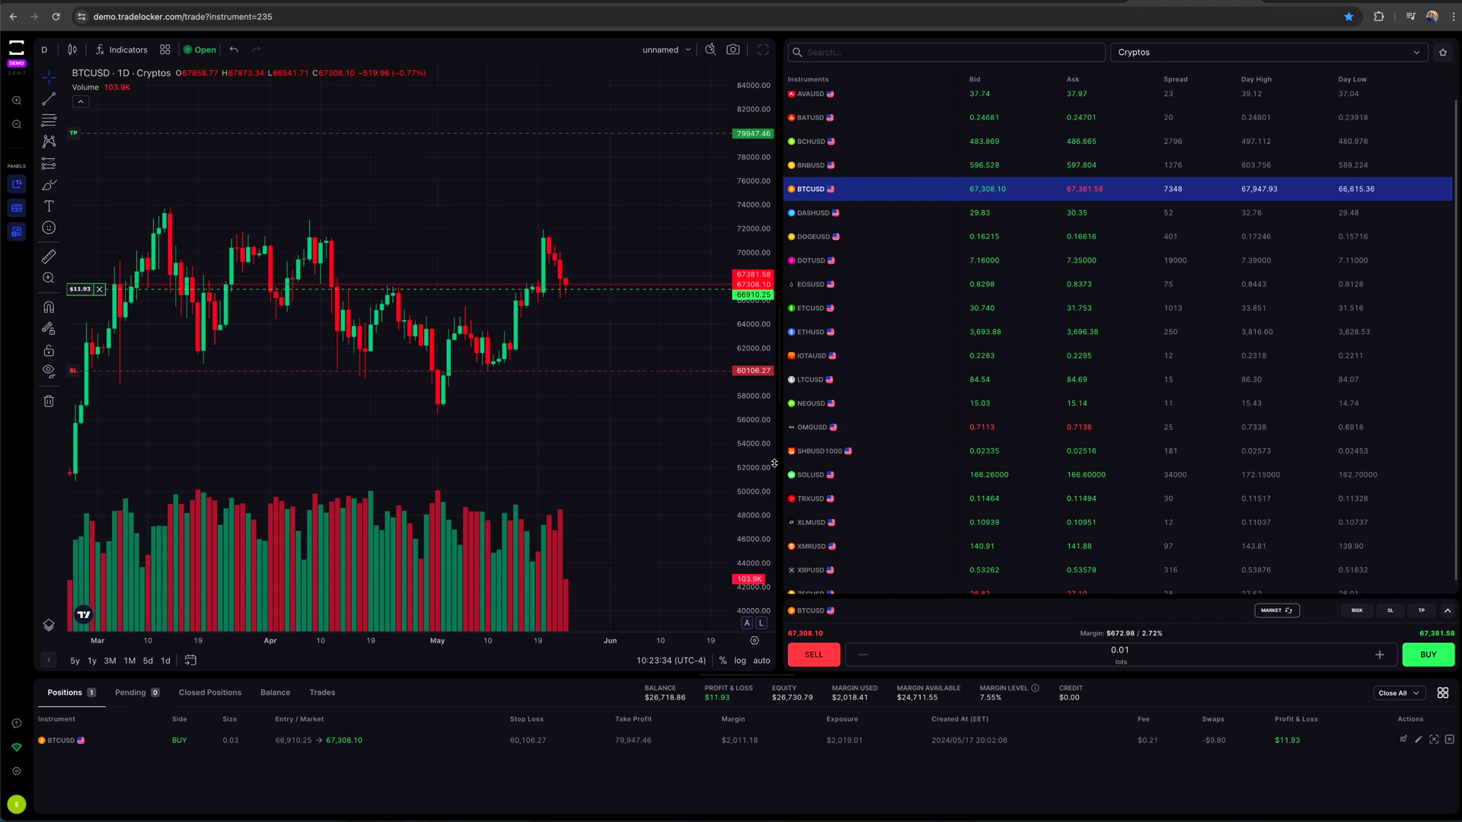
{"action": "left_click_drag", "start_coordinate": [774, 463], "coordinate": [1001, 448]}
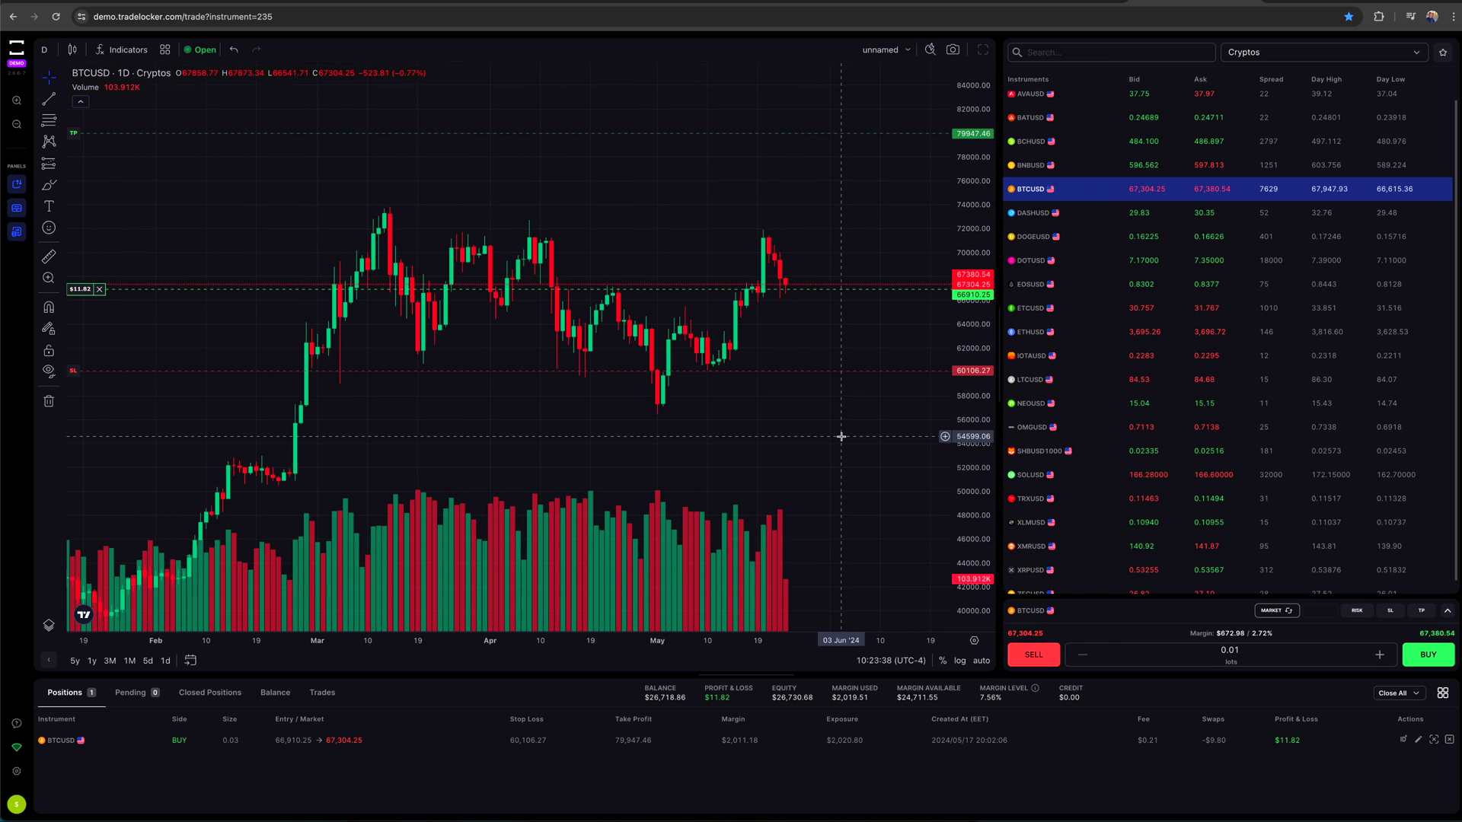